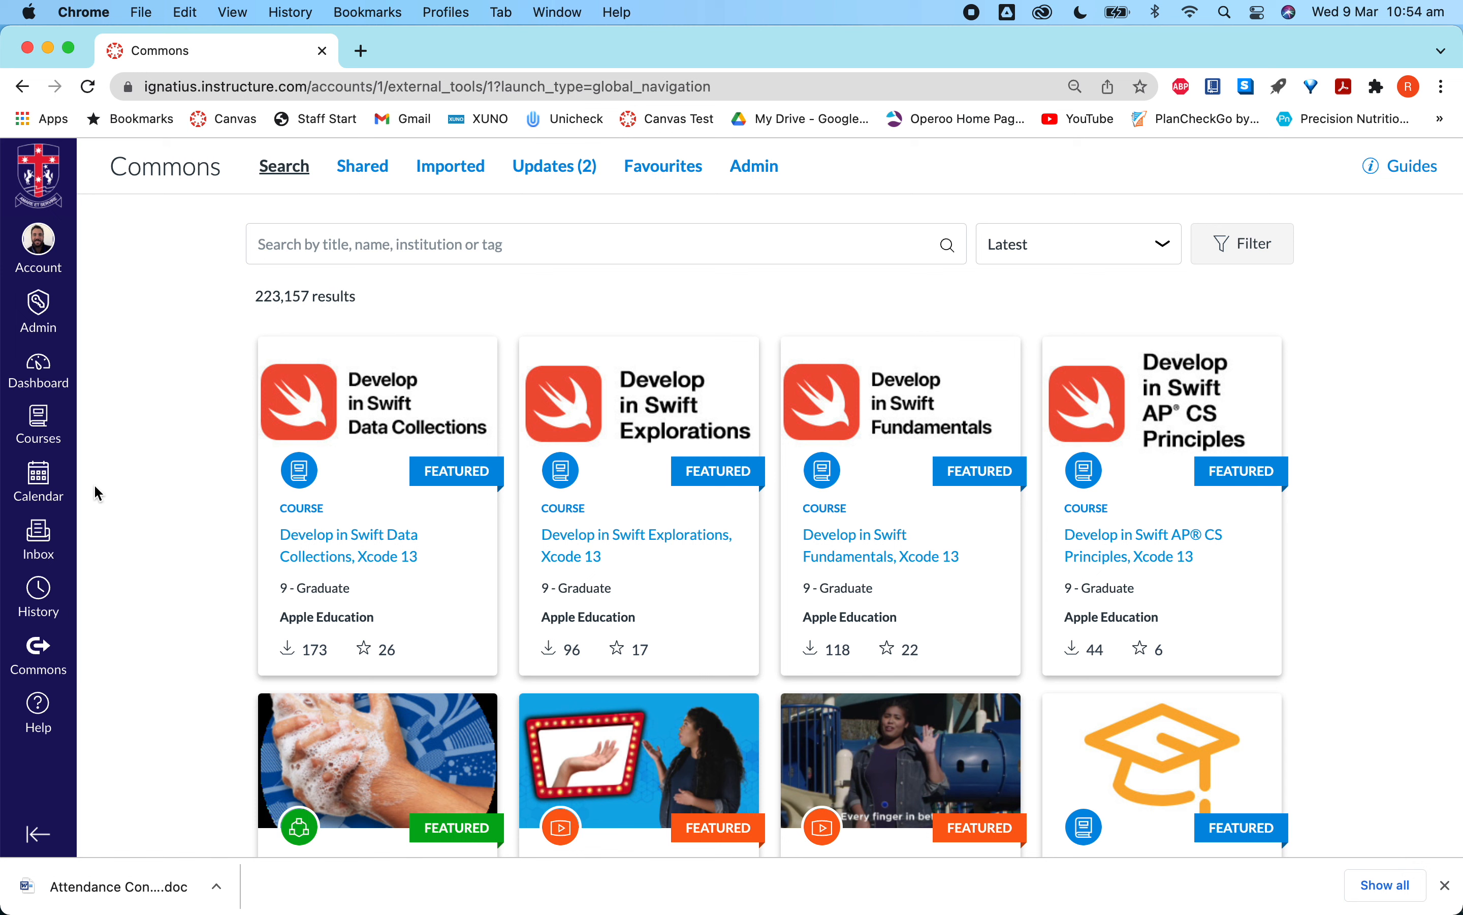
# Search Commons for "muscles" and open the Basic Muscles quiz from the results
pyautogui.click(343, 254)
pyautogui.write('muscle')
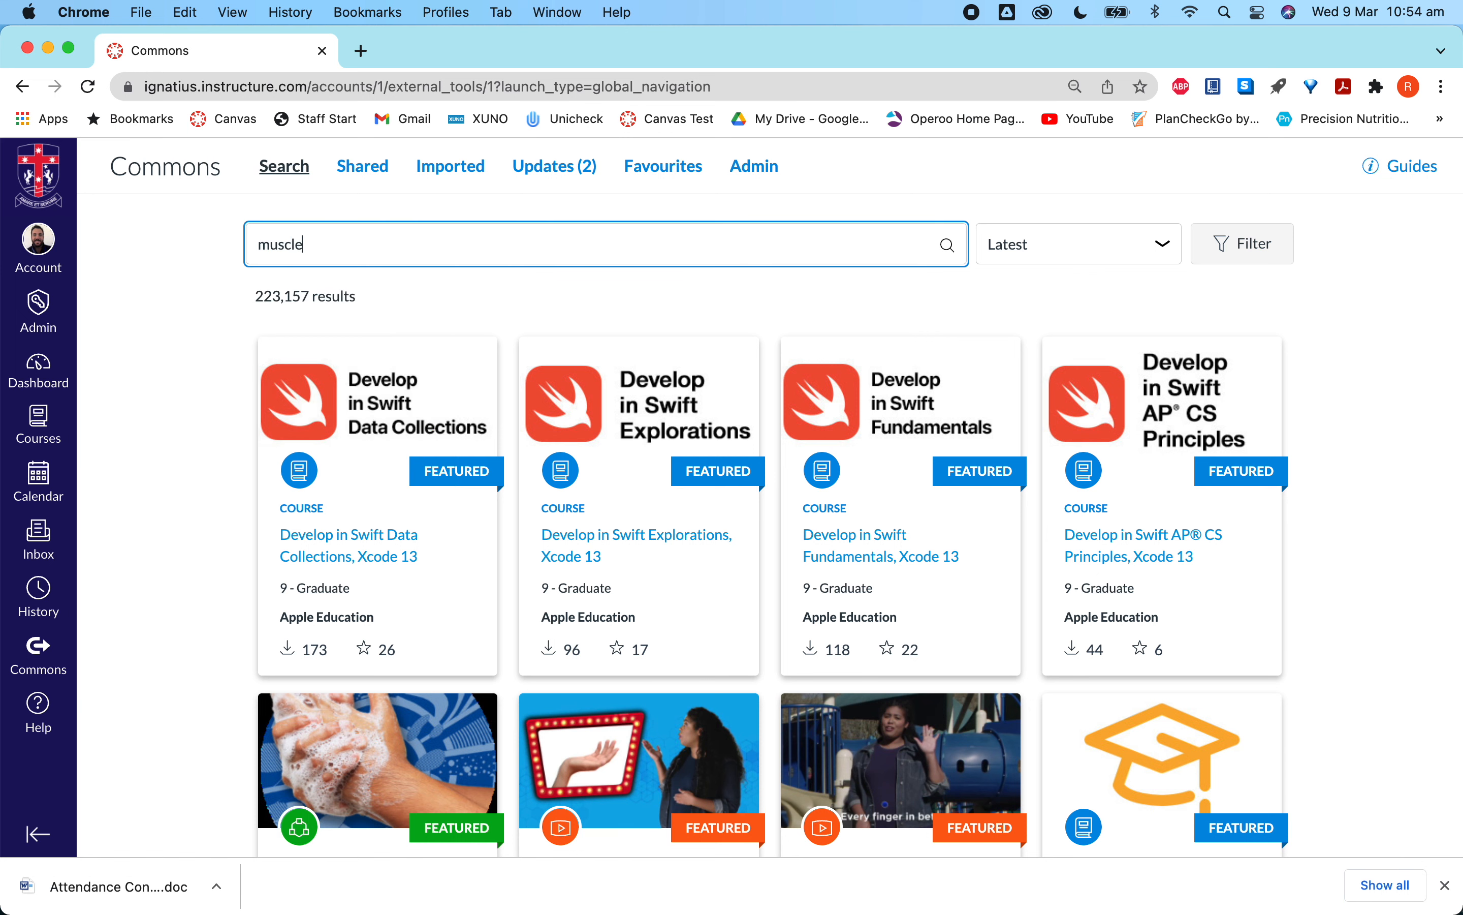
pyautogui.write('s')
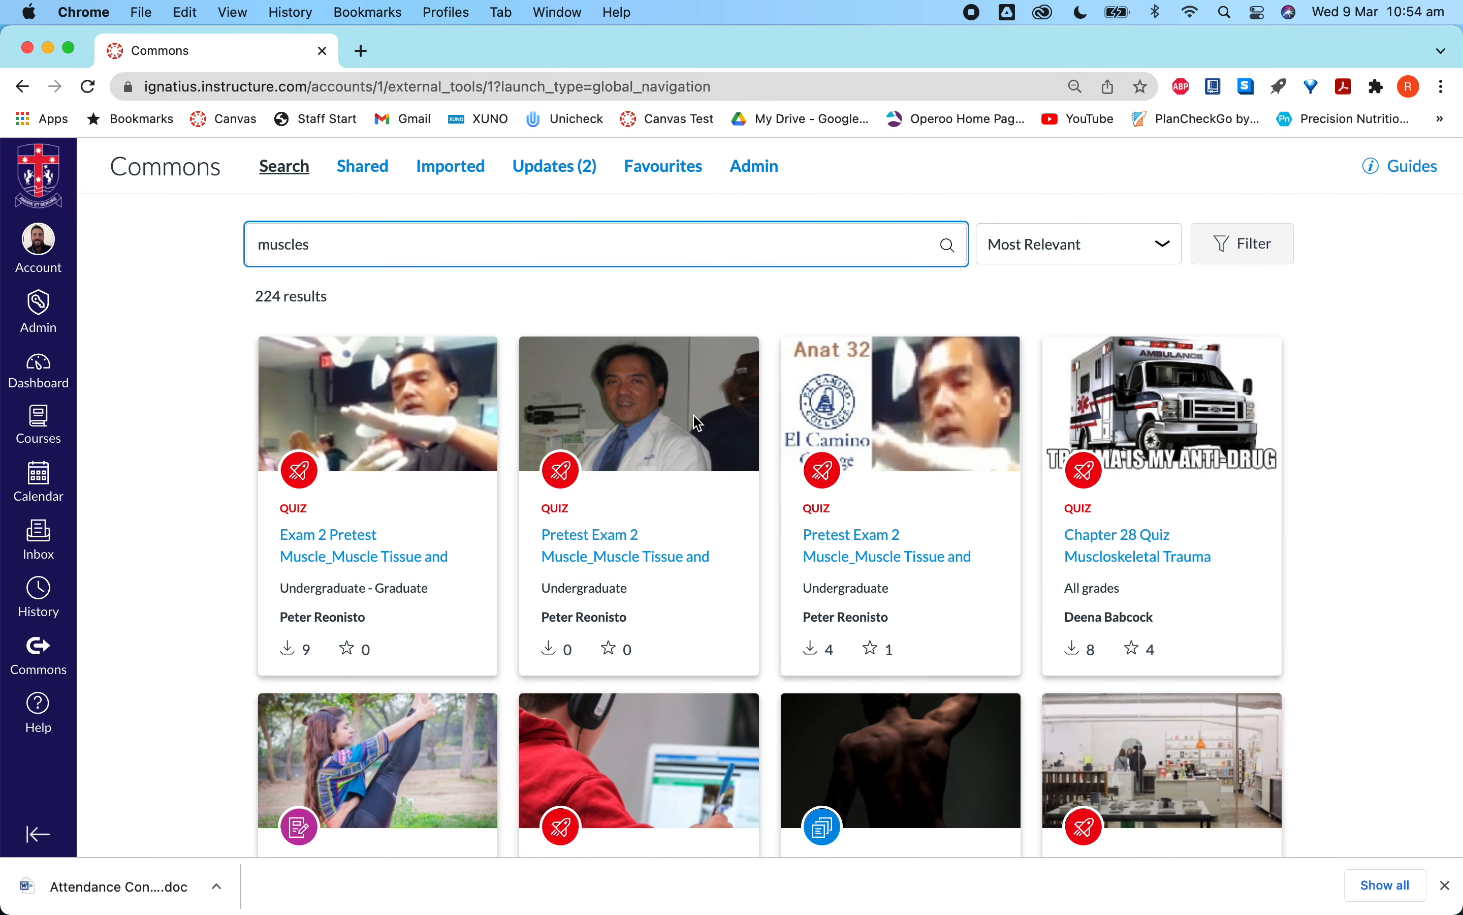
pyautogui.scroll(-10, 693, 413)
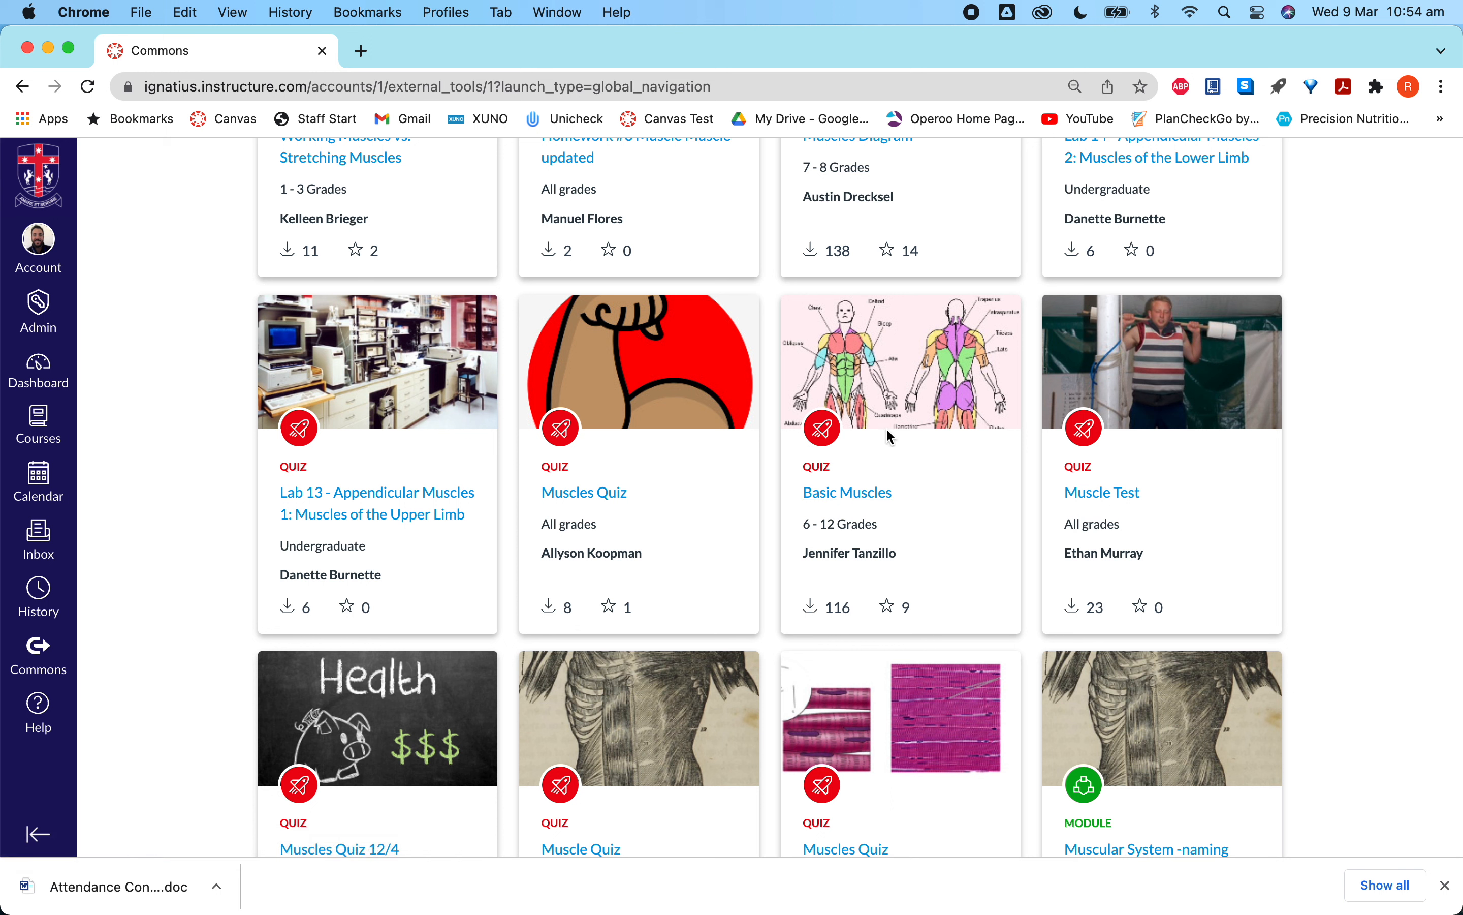
pyautogui.click(837, 493)
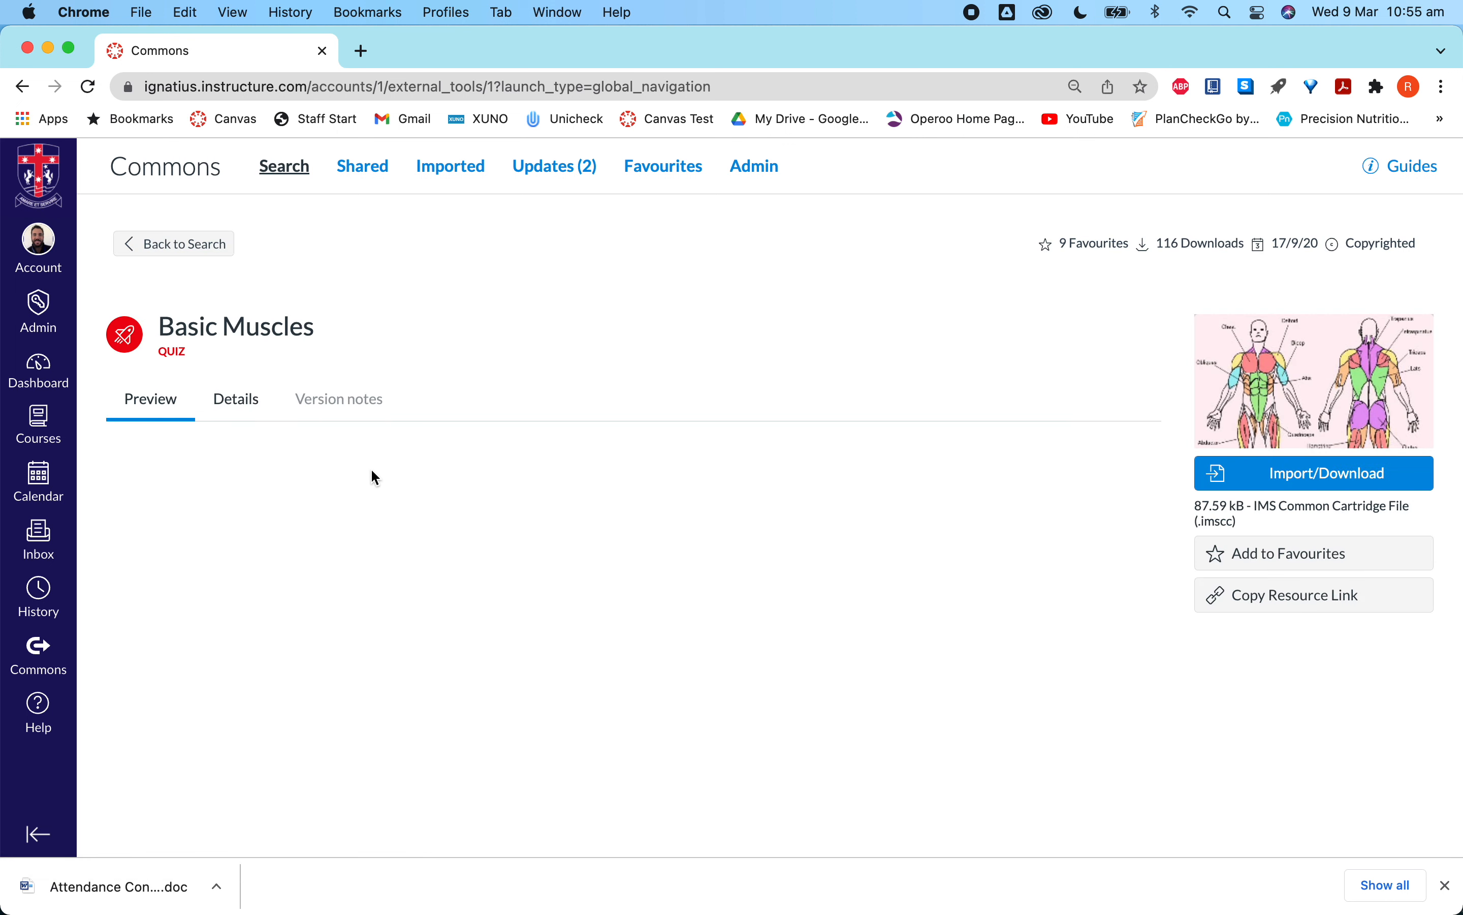
# Look through the questions in the Basic Muscles quiz preview
pyautogui.scroll(-3, 372, 472)
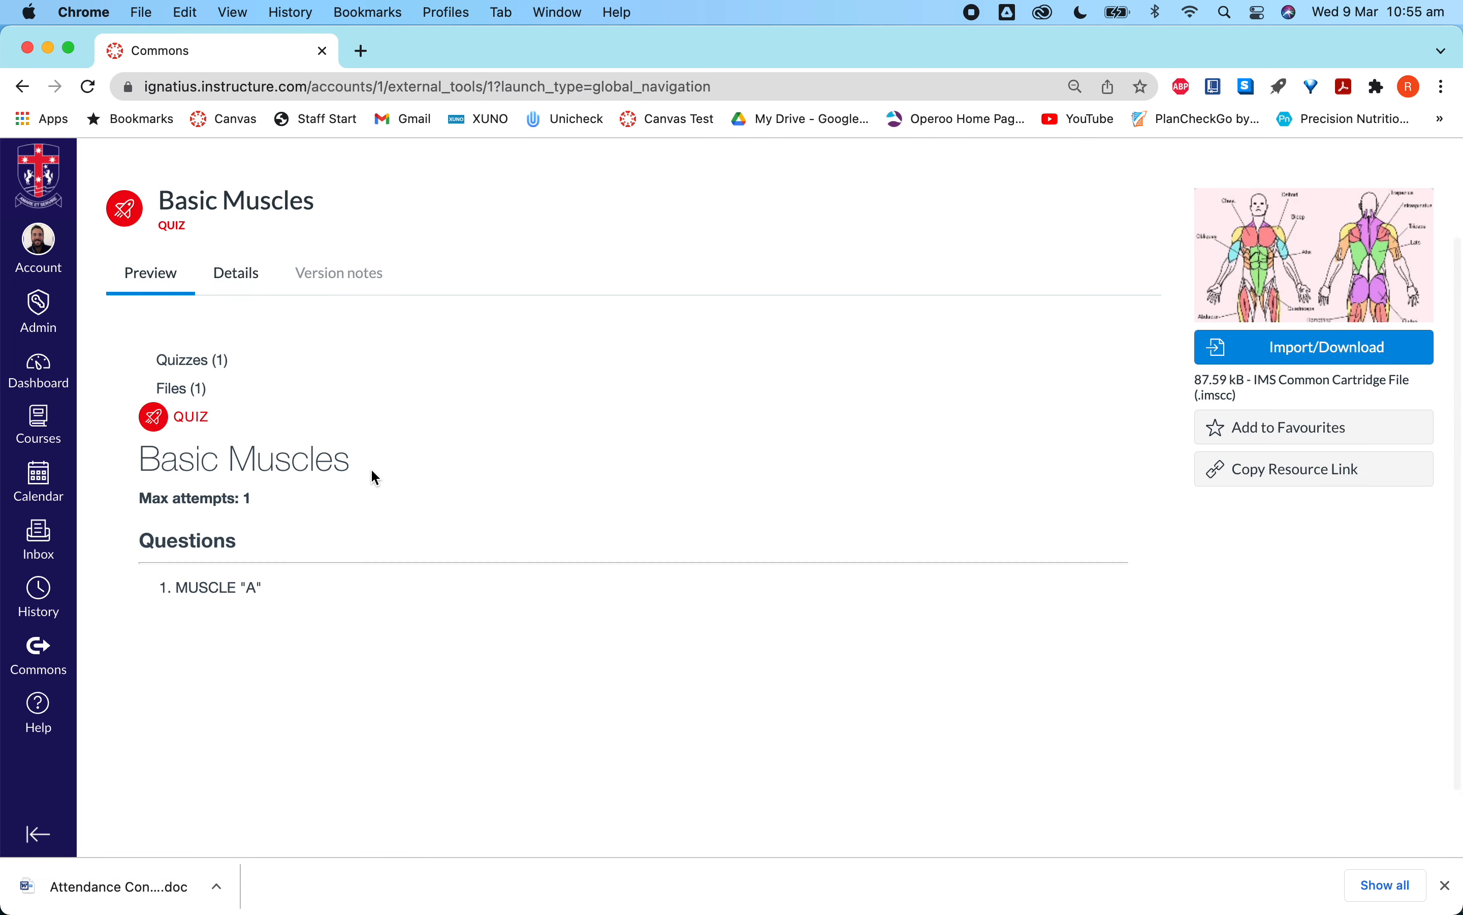
pyautogui.scroll(-15, 374, 475)
pyautogui.scroll(-20, 373, 477)
pyautogui.scroll(-10, 375, 478)
pyautogui.scroll(20, 375, 478)
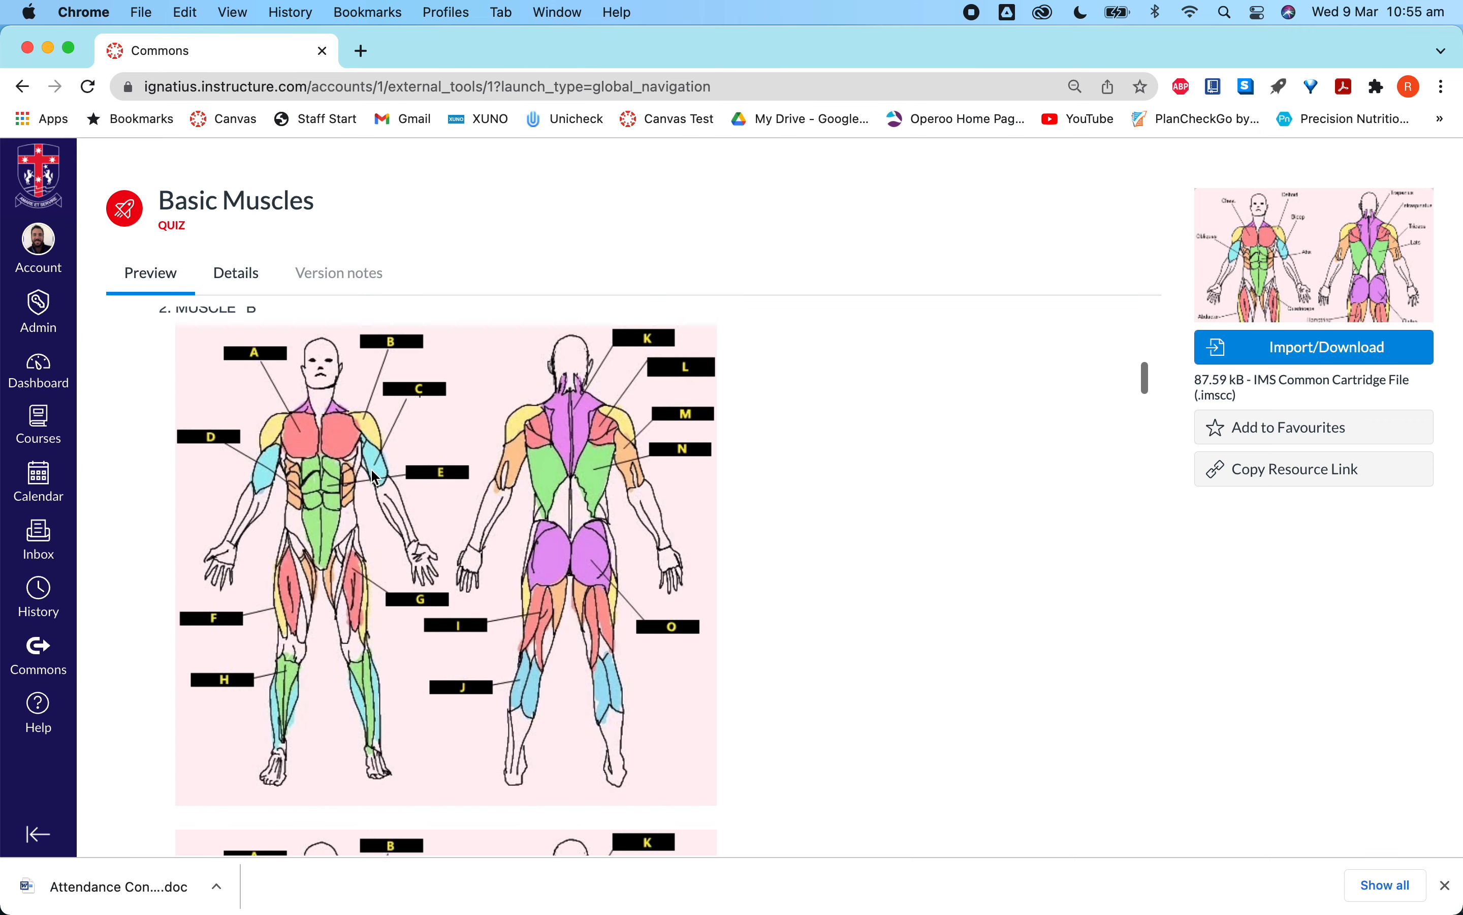
pyautogui.scroll(3, 375, 478)
pyautogui.scroll(18, 375, 478)
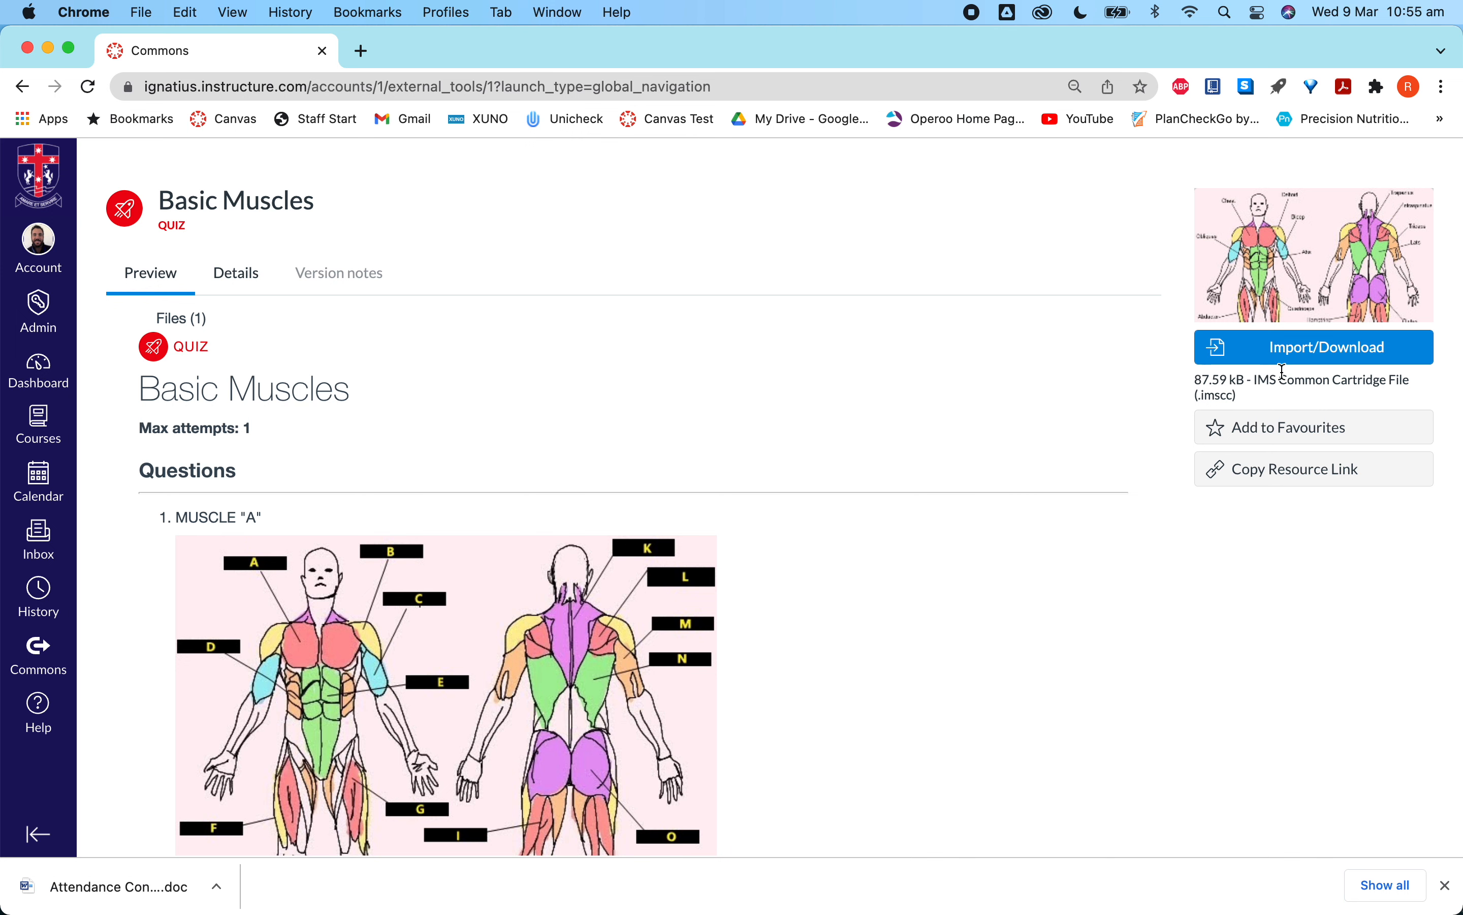
# Import the Basic Muscles quiz into the teacher's own sandbox course
pyautogui.click(1292, 360)
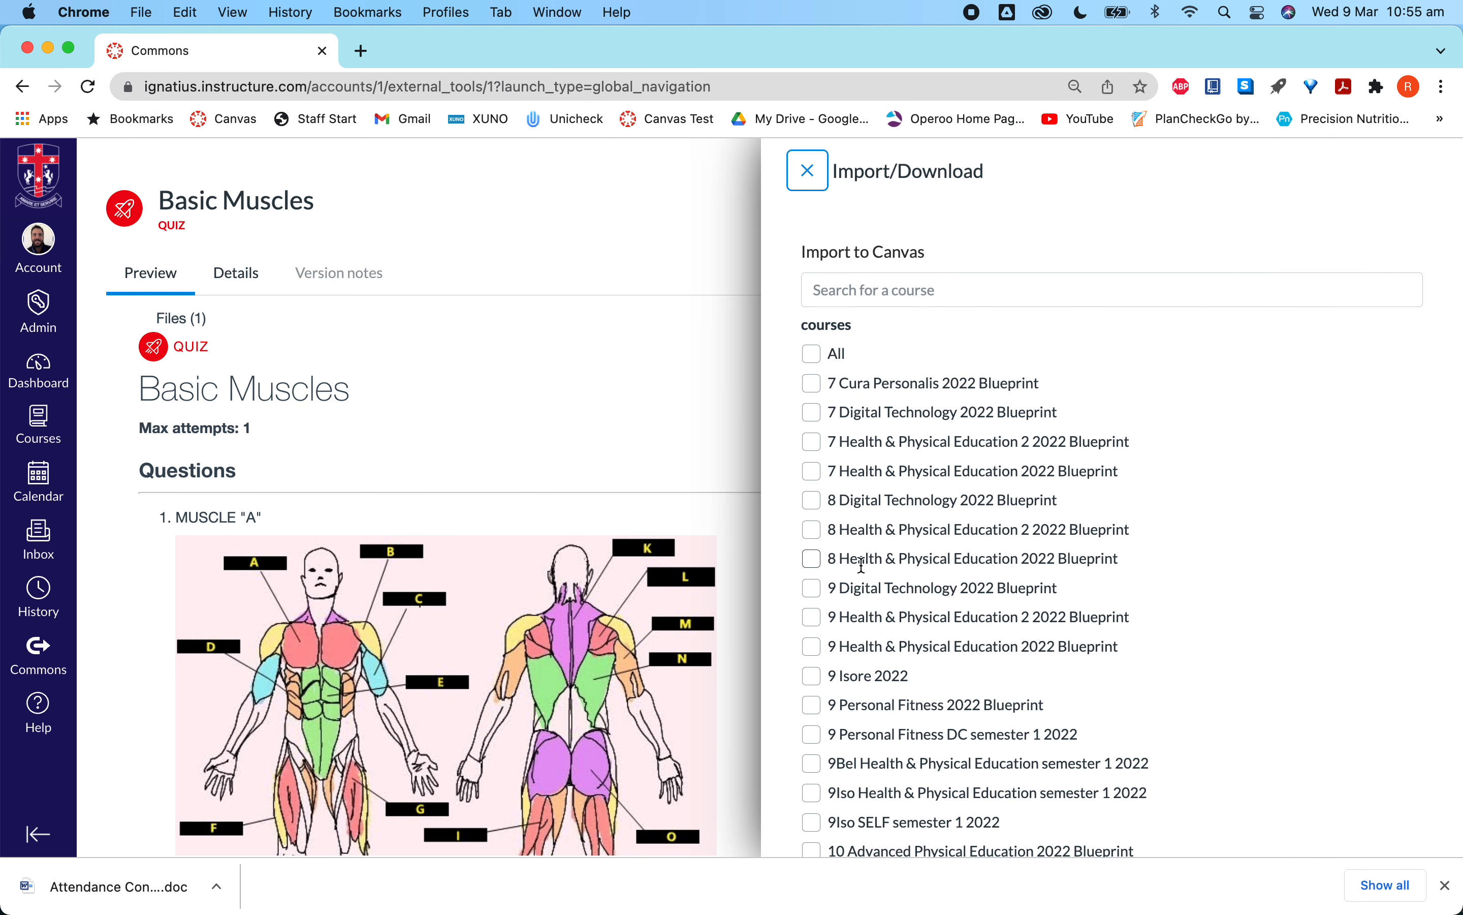
pyautogui.scroll(-10, 863, 565)
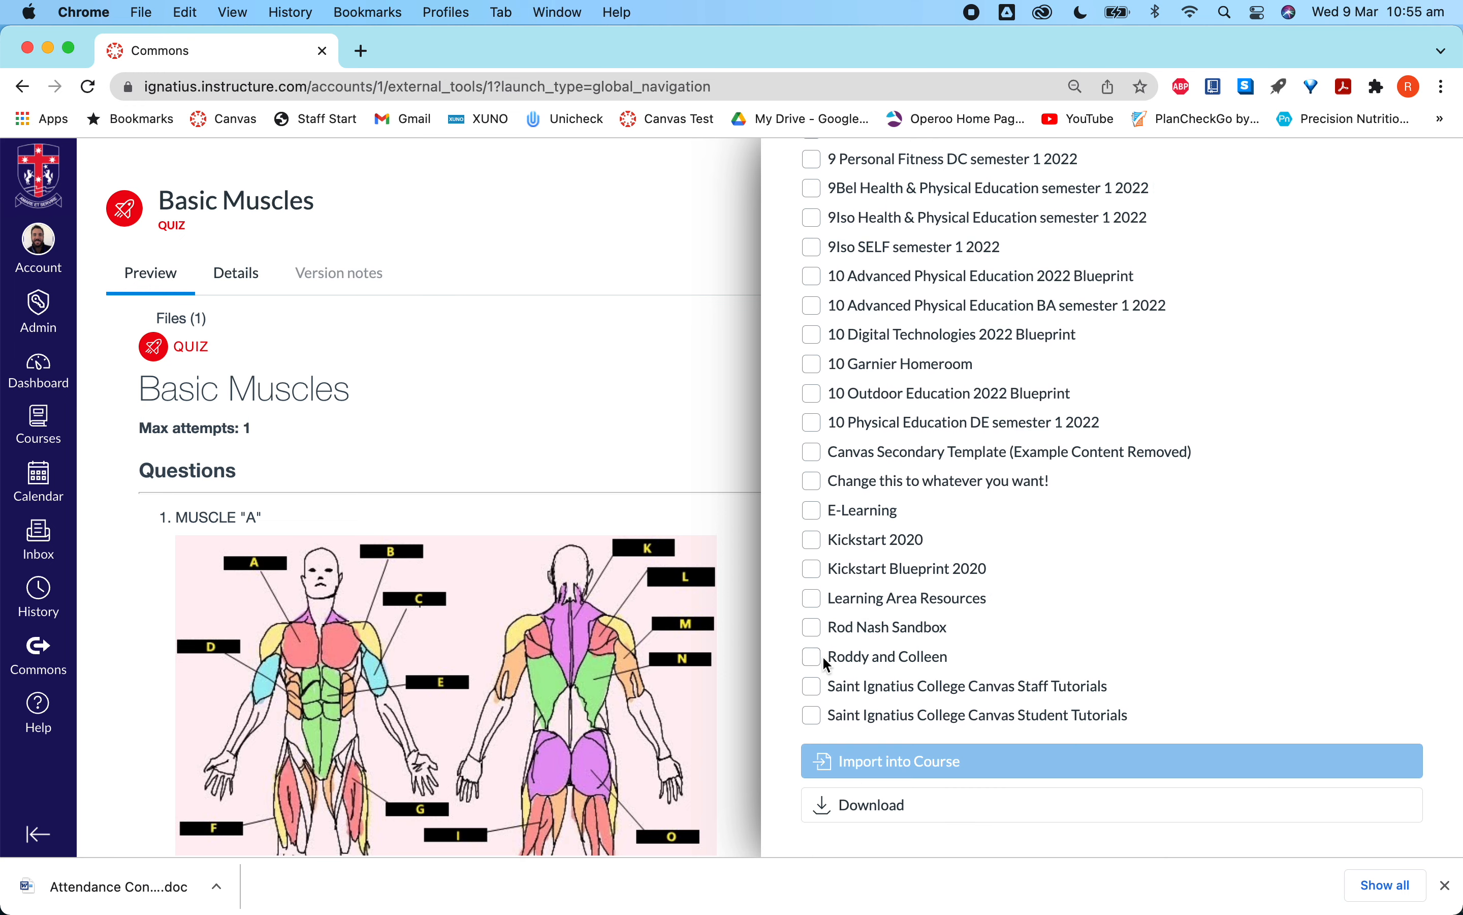
pyautogui.click(811, 625)
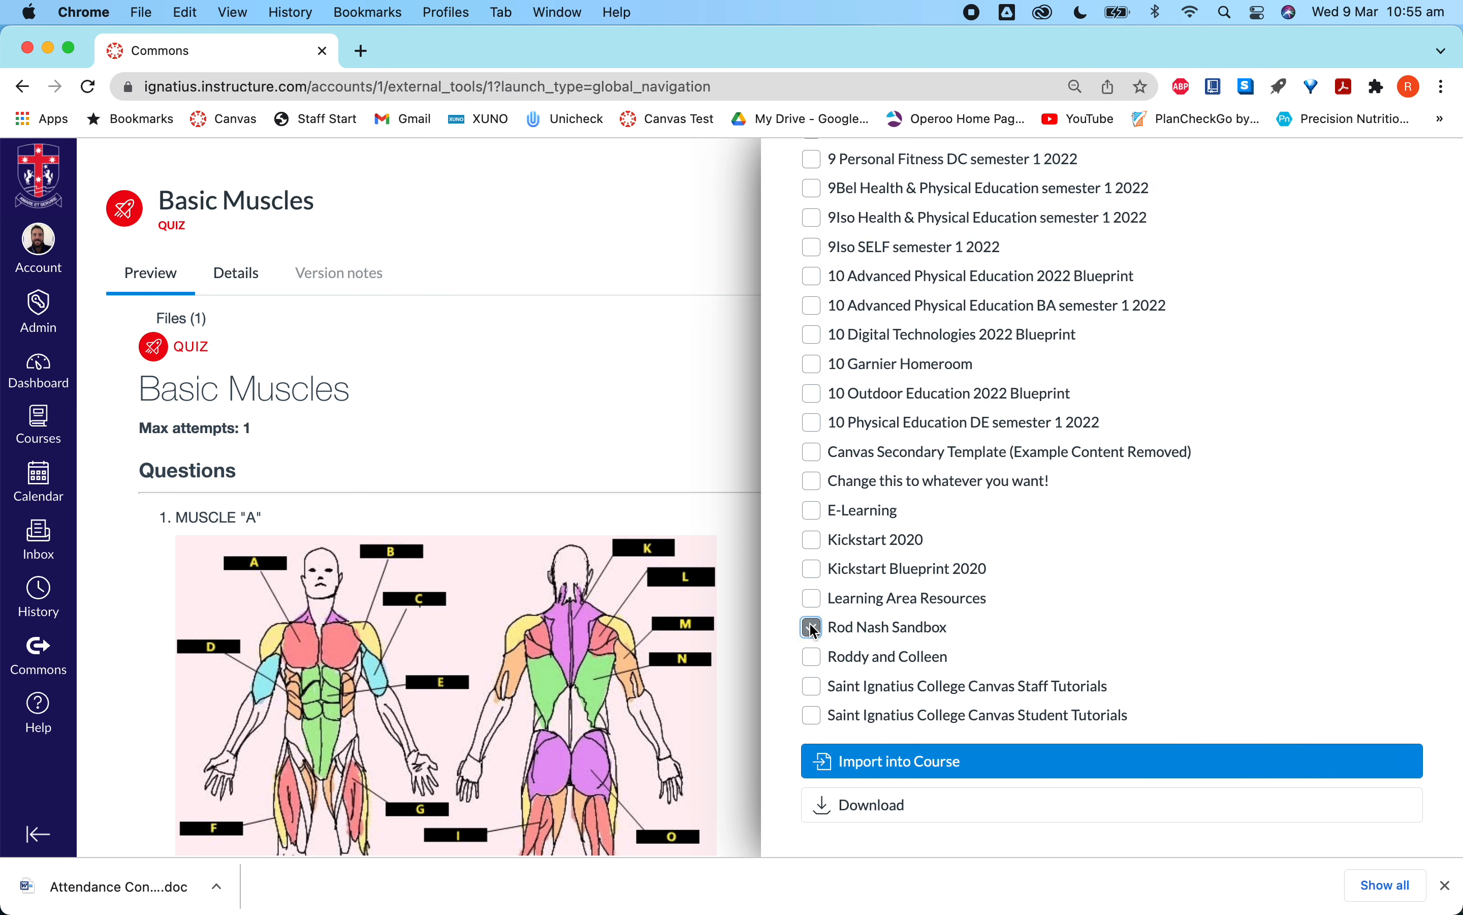
pyautogui.click(896, 763)
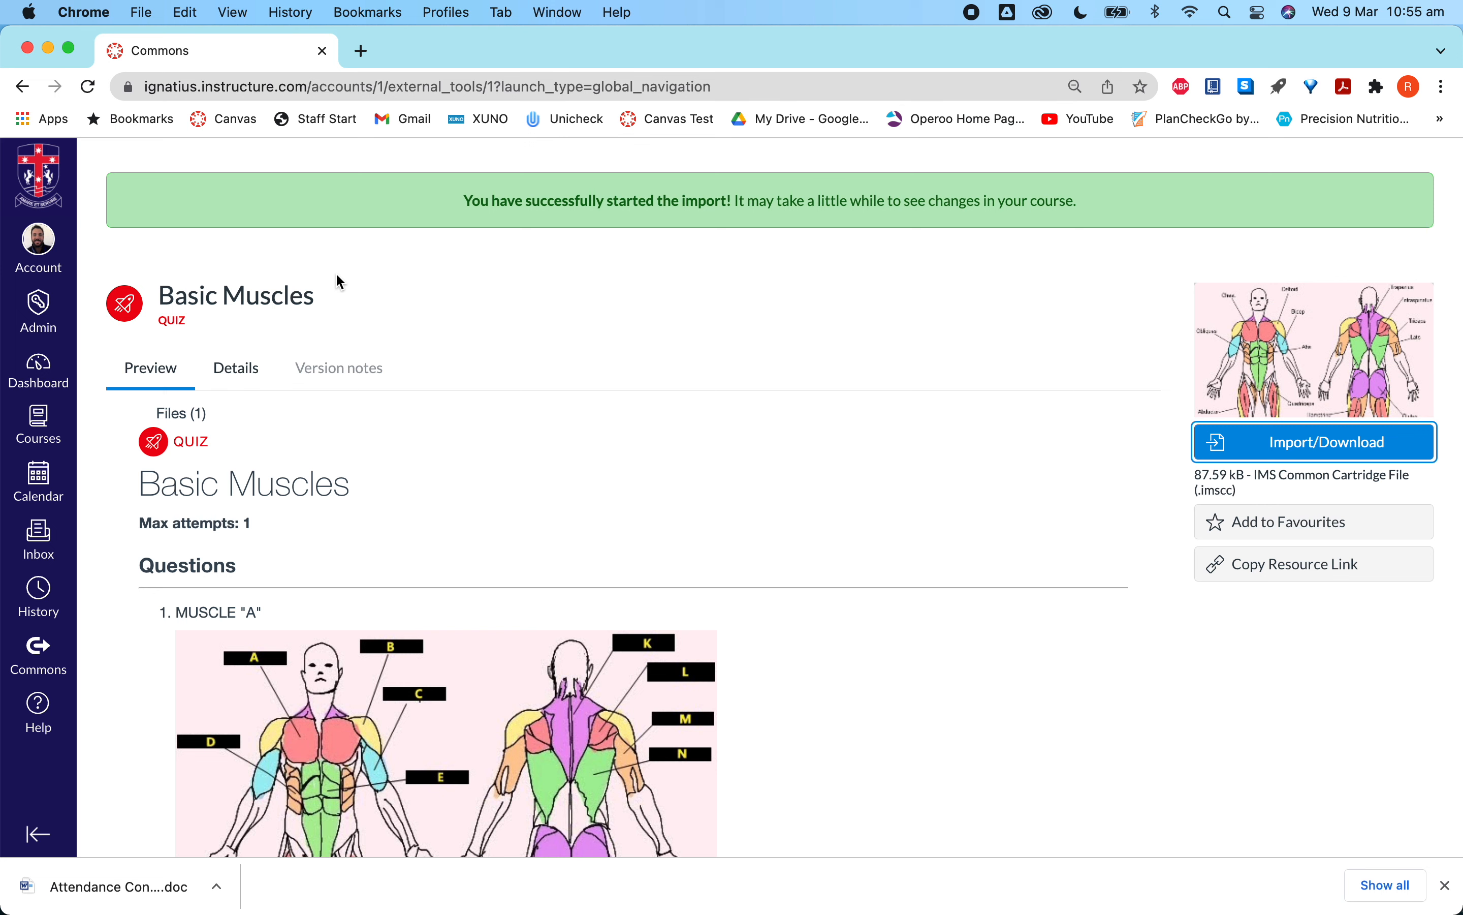
pyautogui.scroll(3, 336, 276)
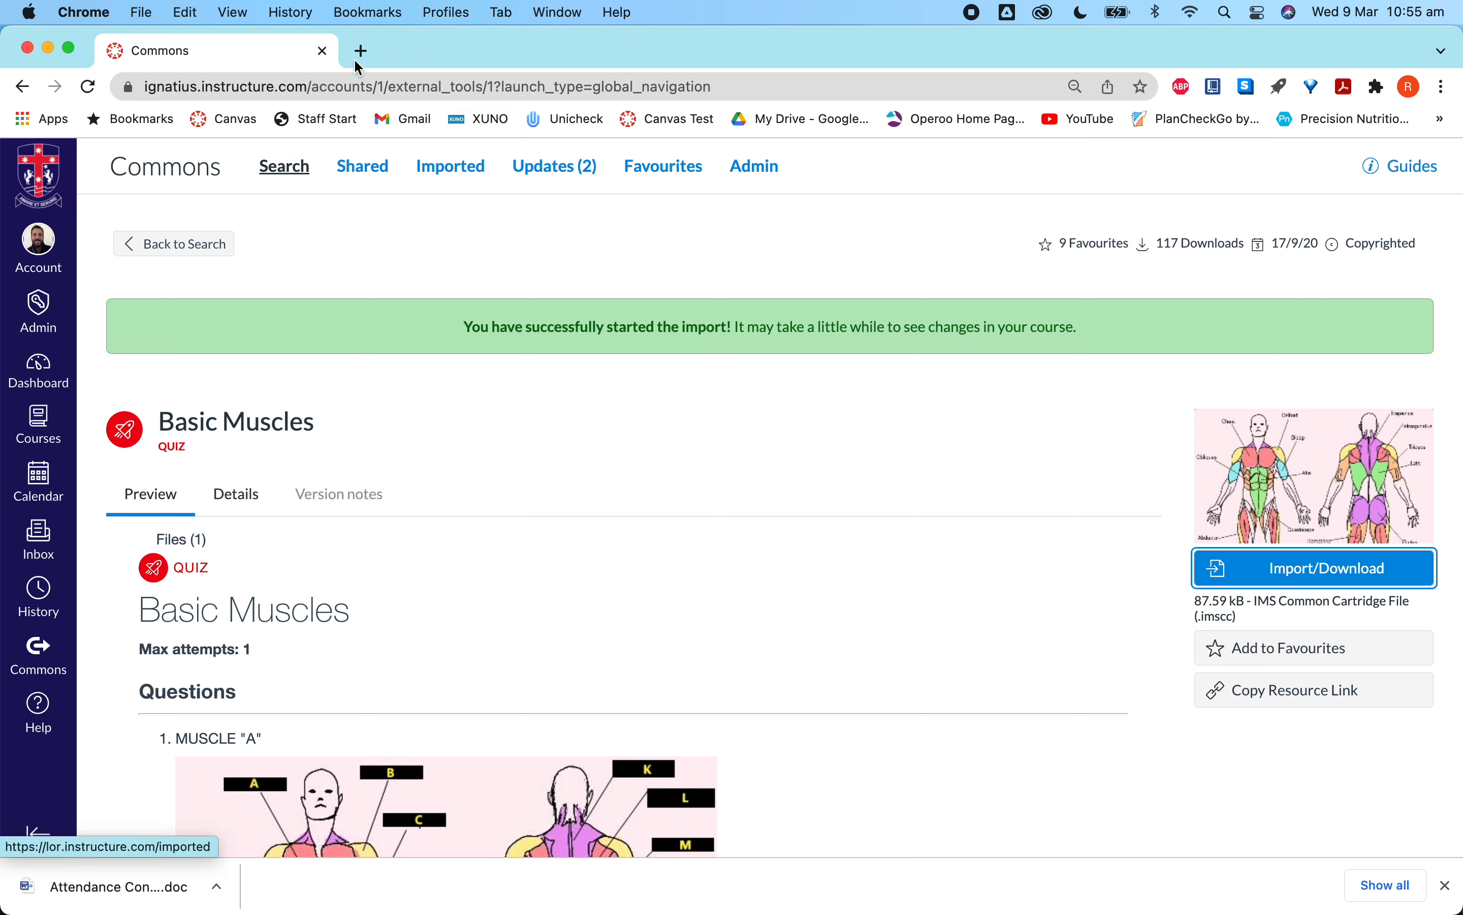
# Browse the resources shared to Commons from this account
pyautogui.click(368, 177)
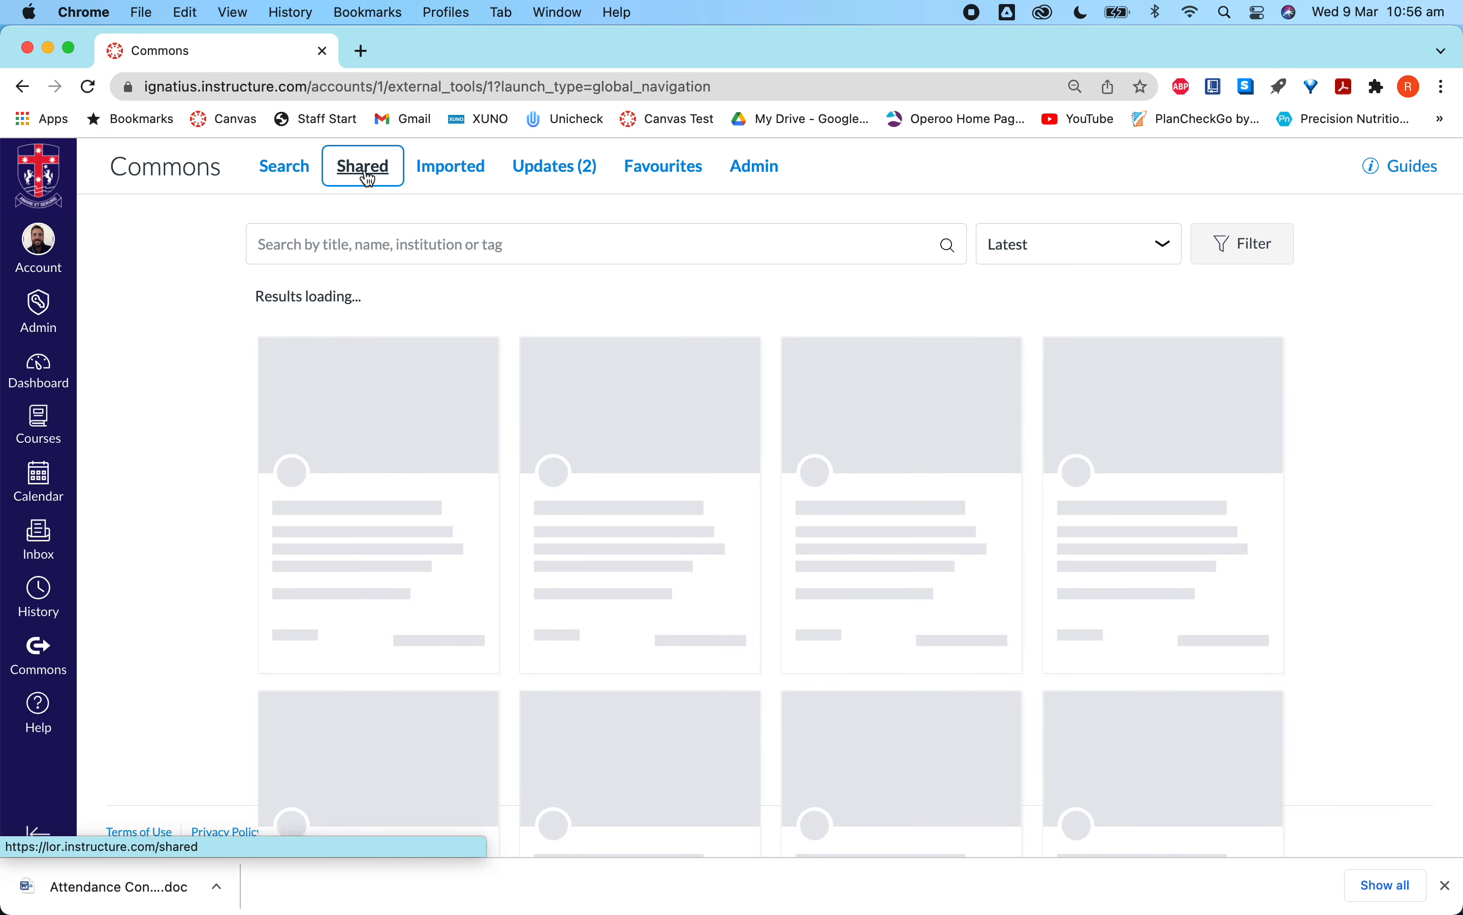
pyautogui.scroll(-6, 495, 499)
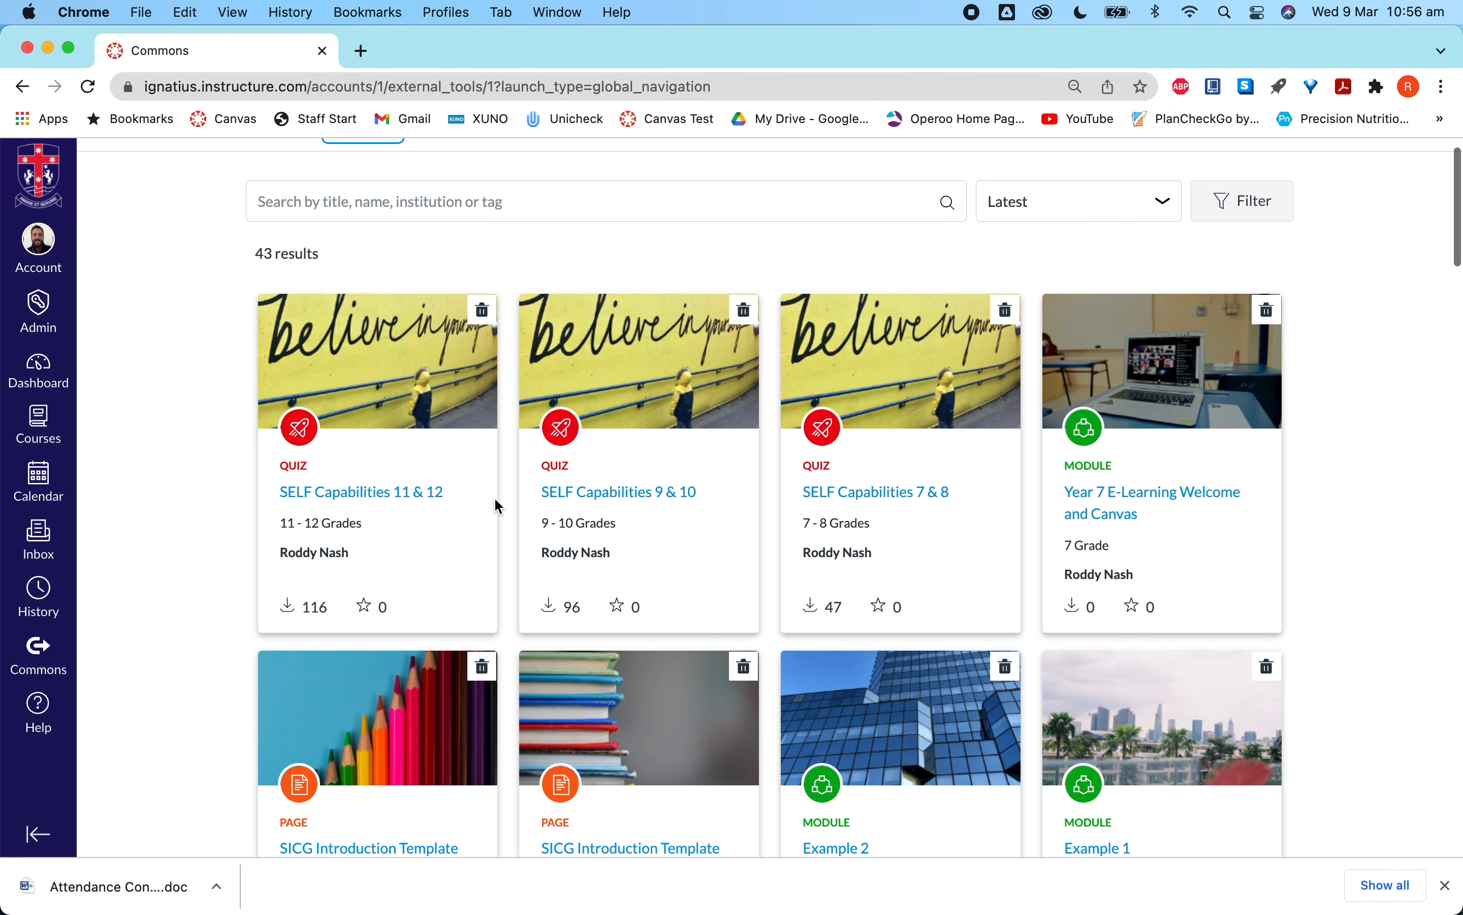
pyautogui.scroll(-15, 496, 504)
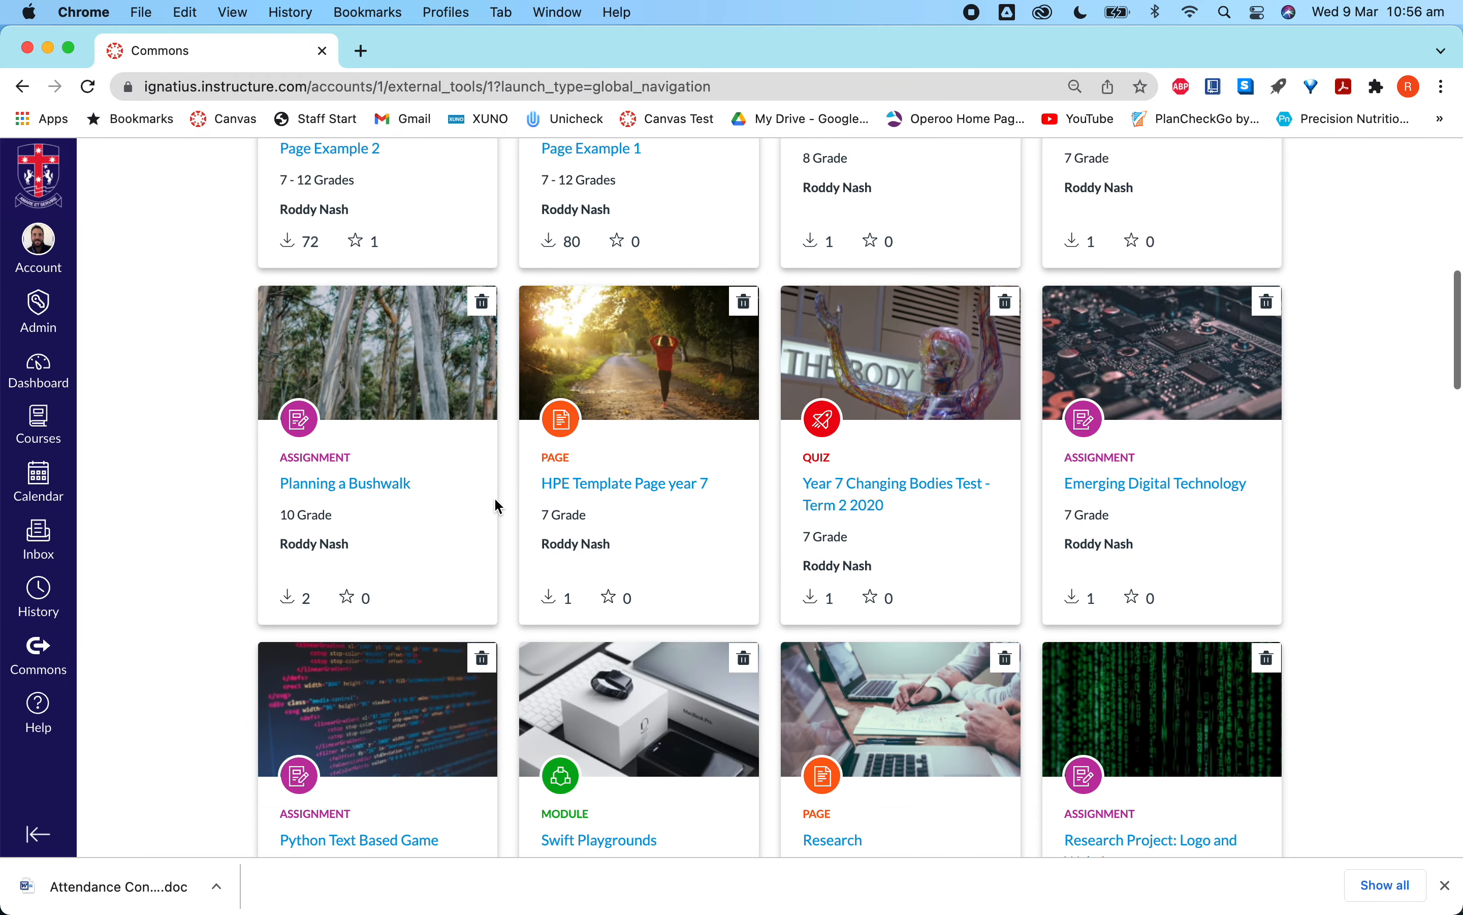
pyautogui.scroll(-3, 496, 506)
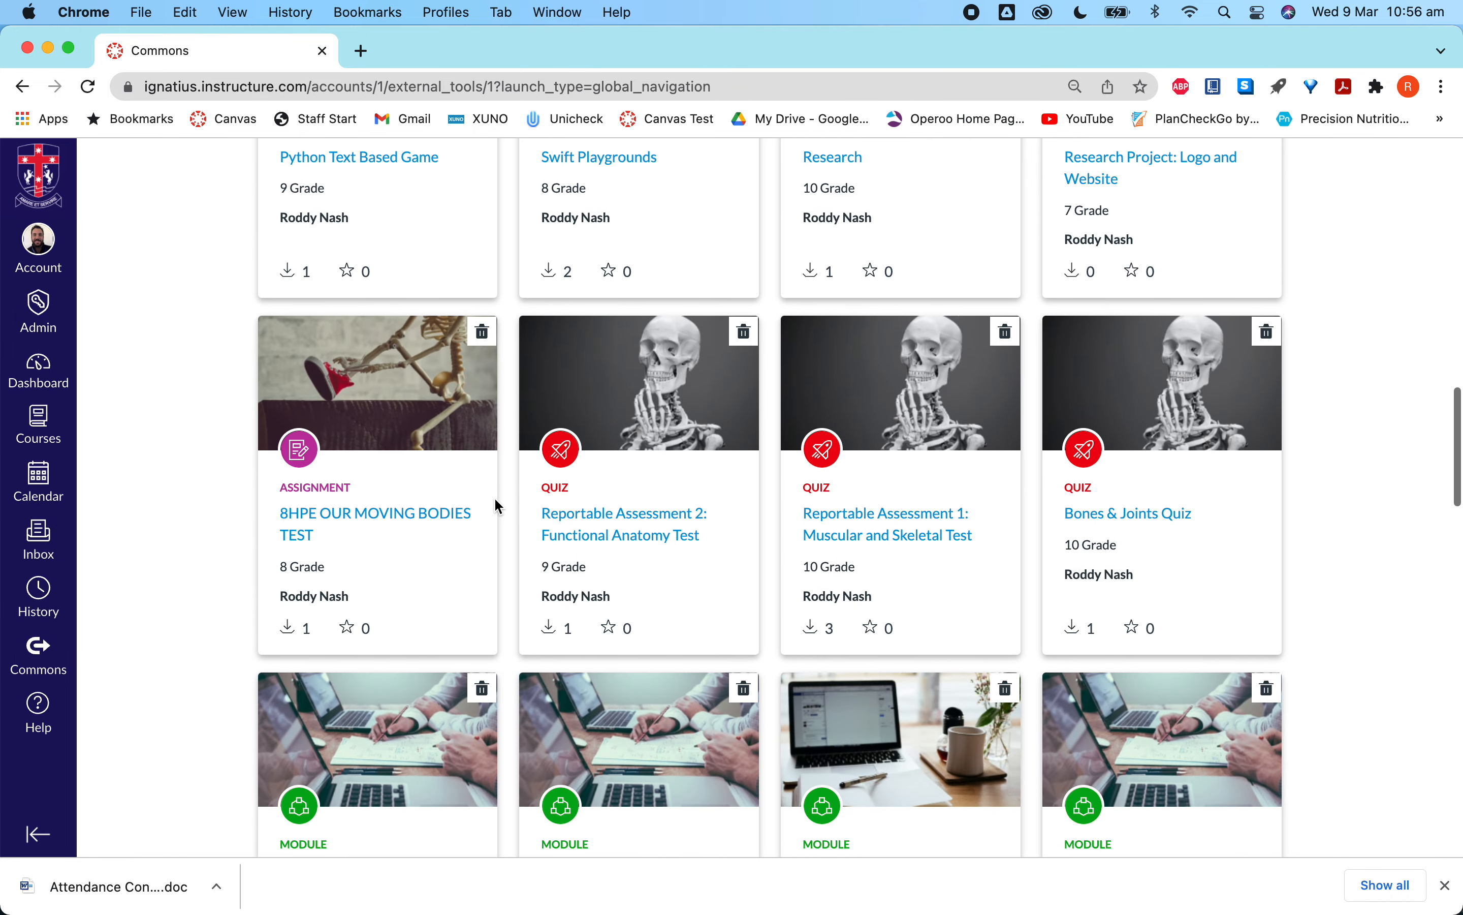
pyautogui.scroll(-14, 496, 506)
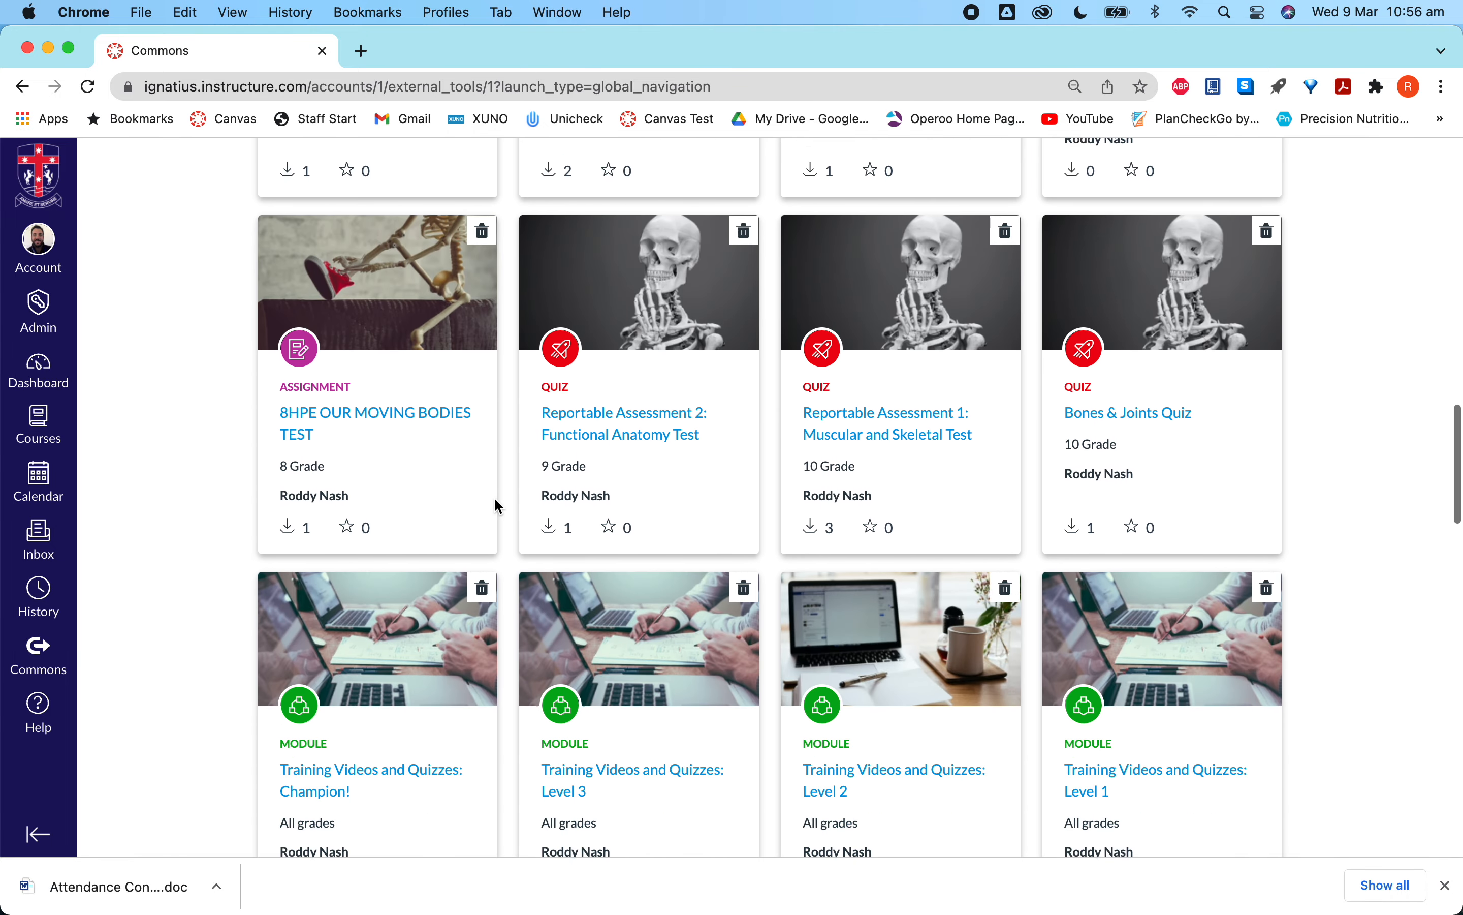
pyautogui.scroll(20, 494, 506)
pyautogui.scroll(2, 496, 500)
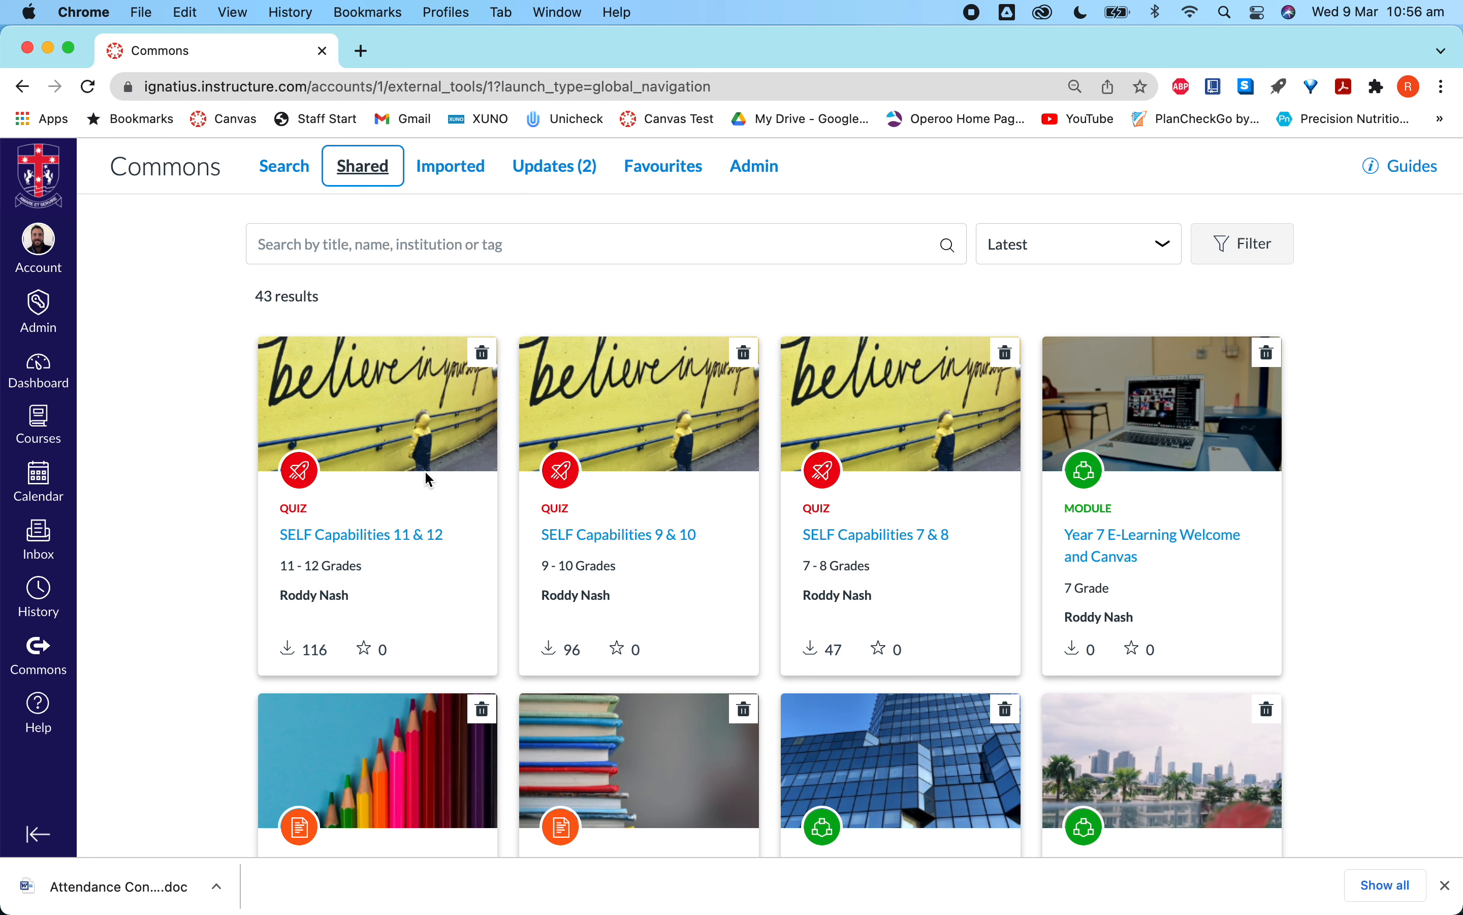
# Browse the resources already imported from Commons
pyautogui.click(449, 166)
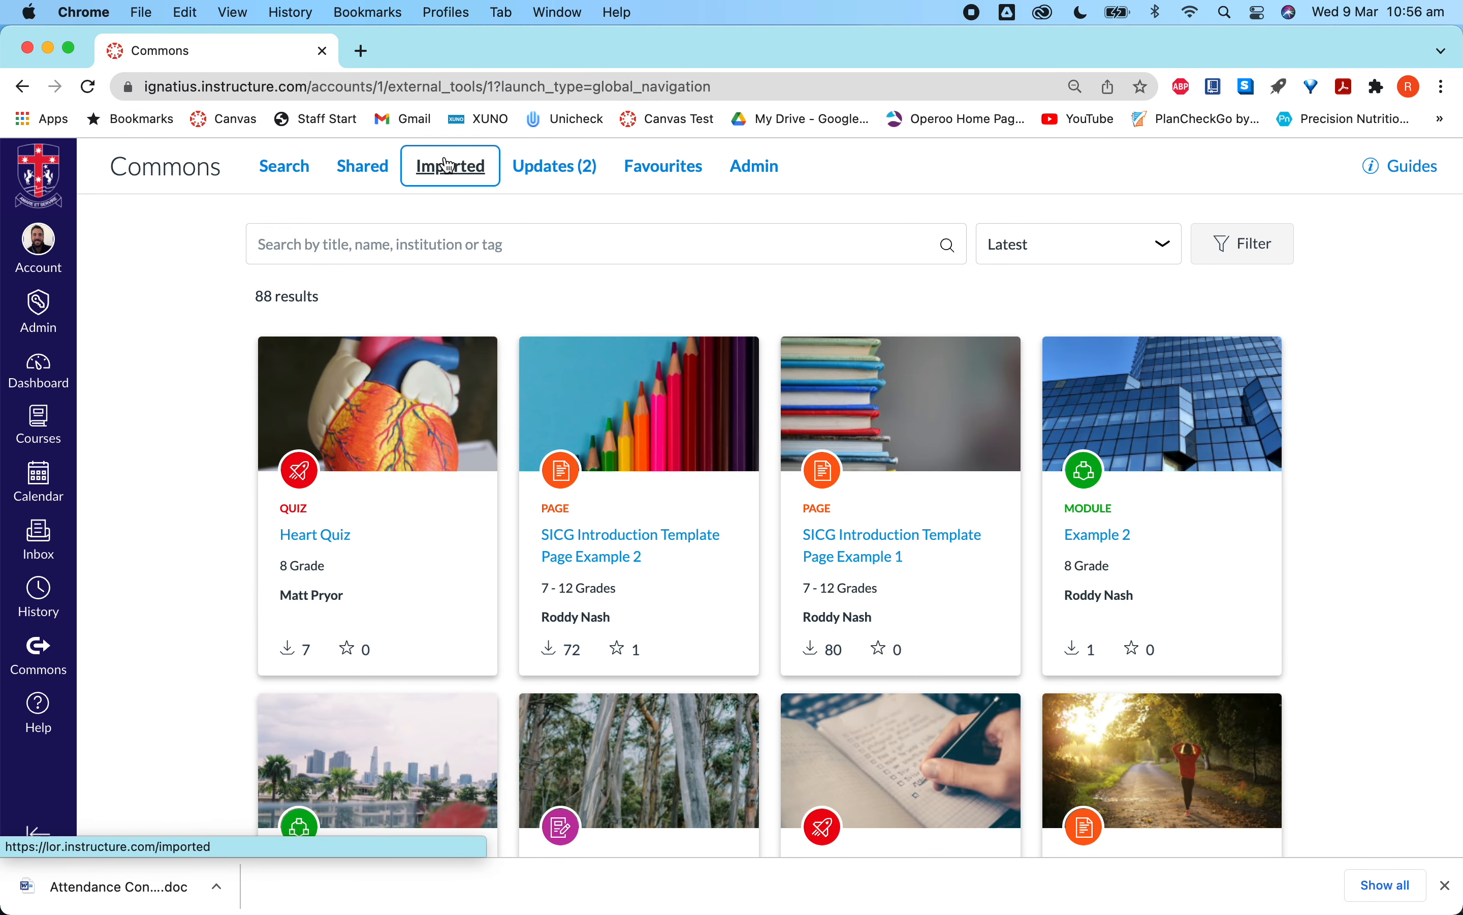
pyautogui.scroll(-10, 757, 439)
pyautogui.scroll(-20, 761, 445)
pyautogui.scroll(-20, 759, 446)
pyautogui.scroll(20, 762, 448)
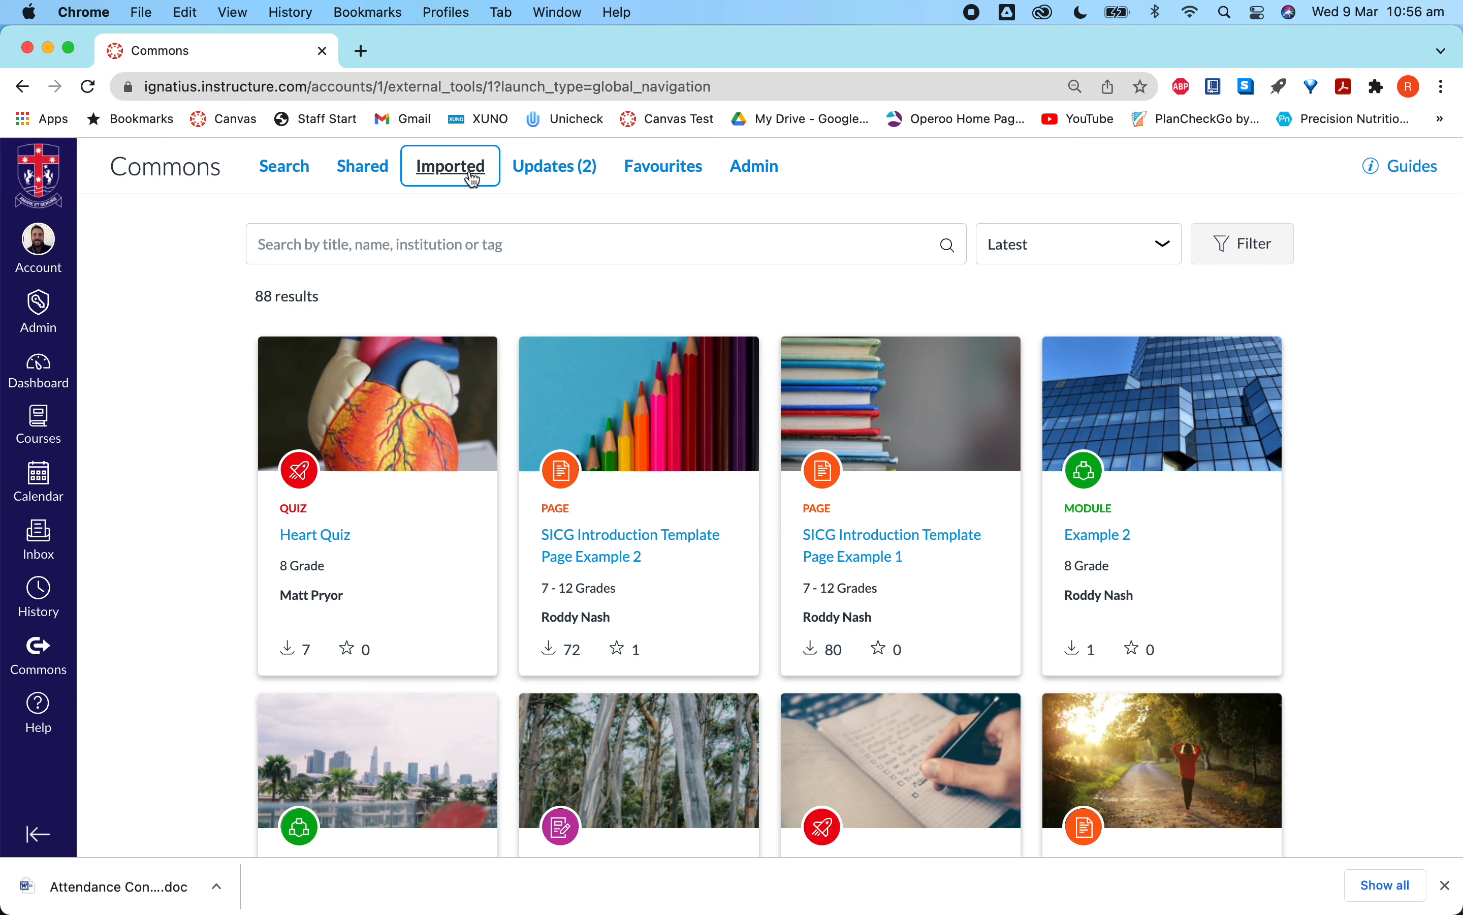
# Check the available updates for imported resources, and view the list of favourites
pyautogui.click(557, 175)
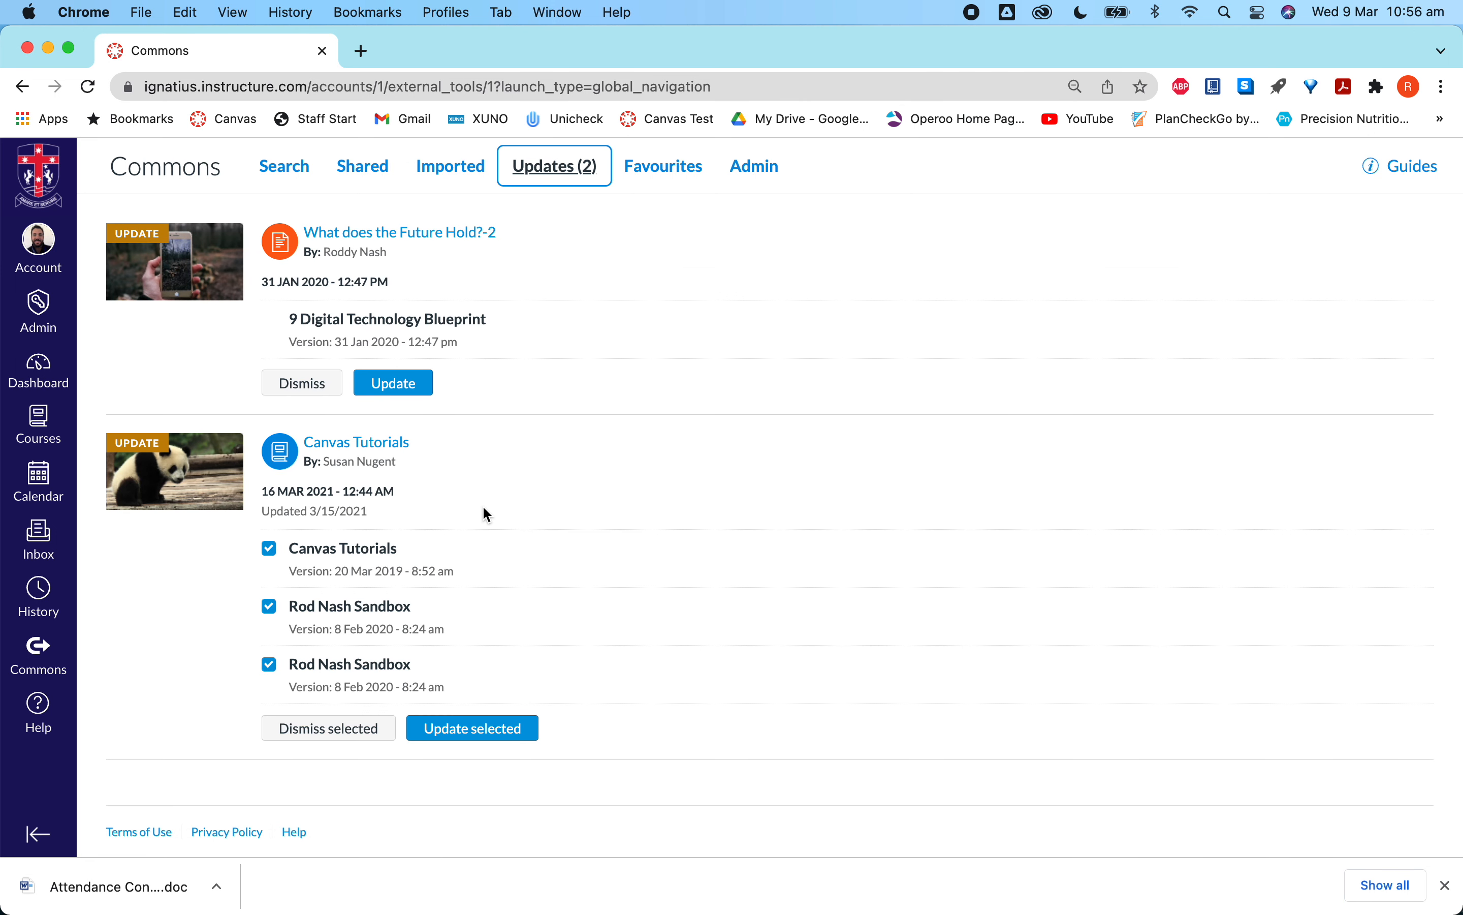
pyautogui.click(655, 174)
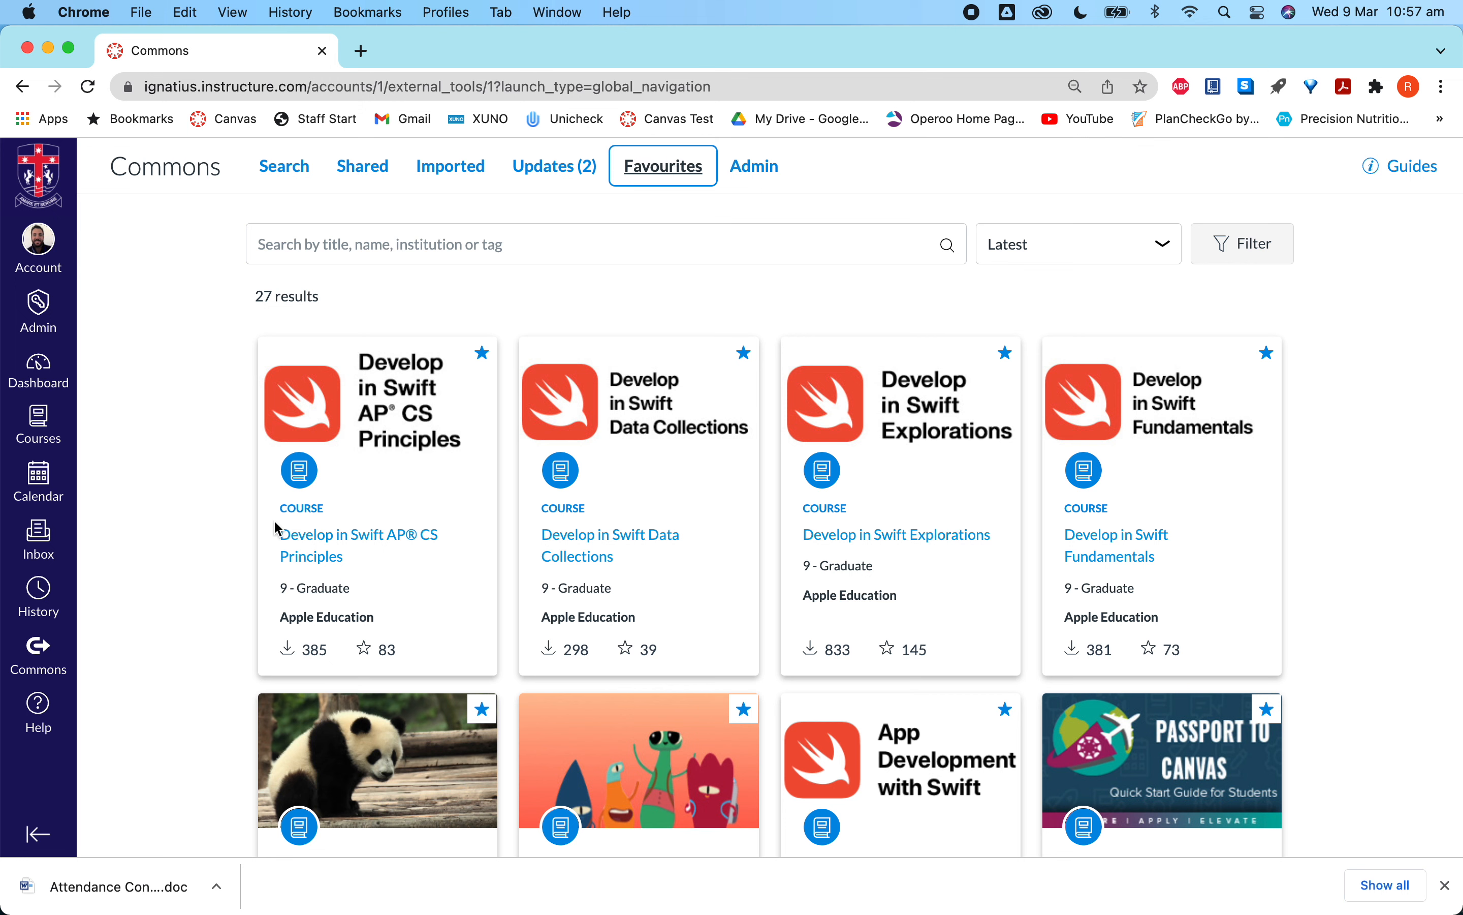
# Search all of Commons for "muscles" again and open the second result, the Pretest Exam 2 Muscle_Muscle Tissue and Joints type quiz
pyautogui.click(293, 172)
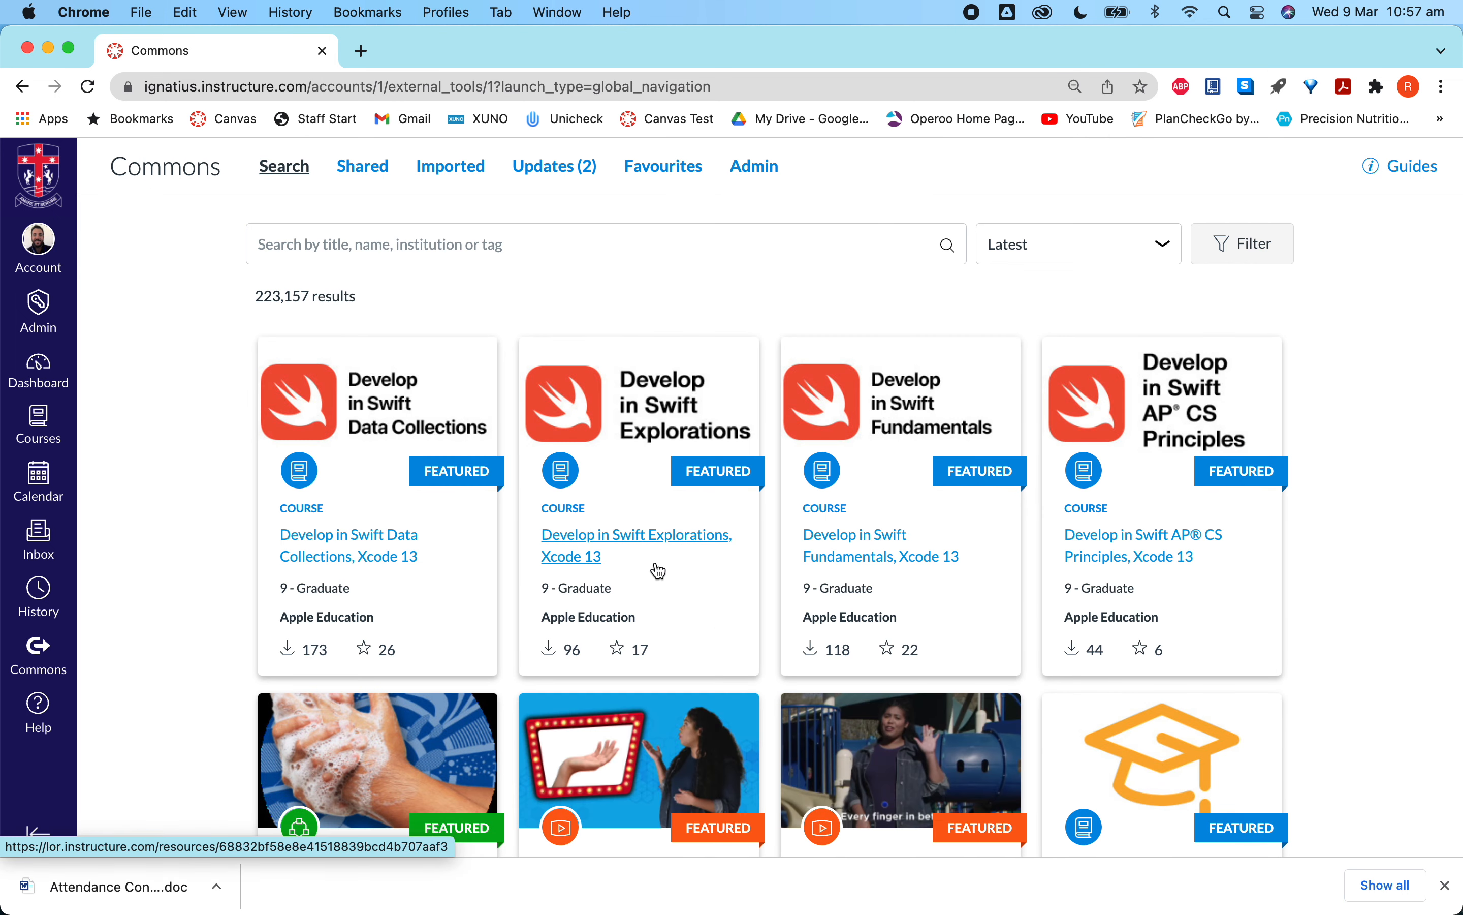
pyautogui.scroll(-3, 656, 569)
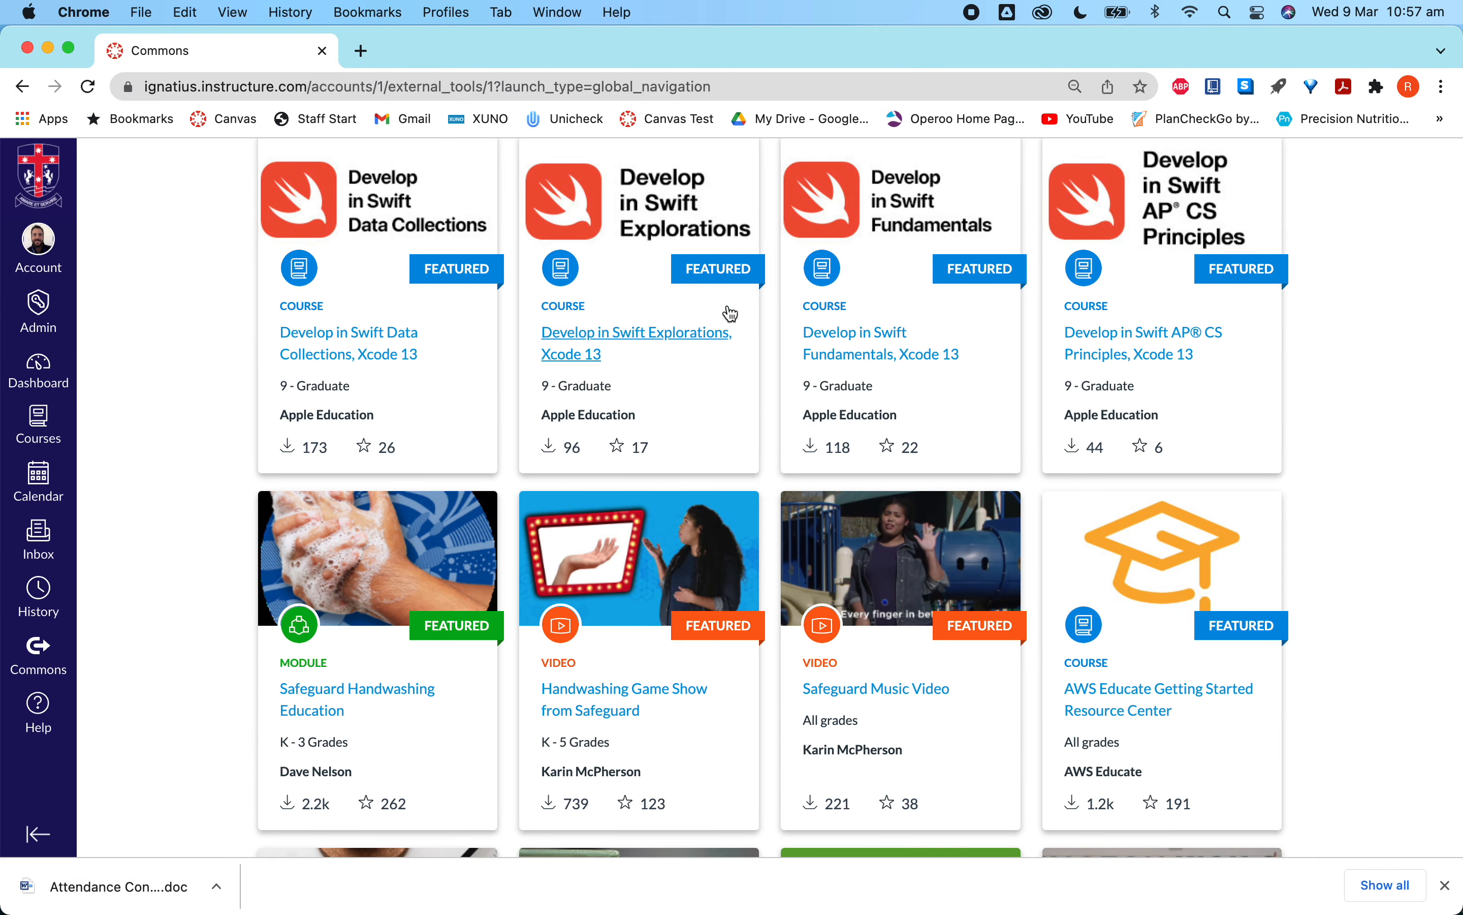
pyautogui.scroll(3, 391, 447)
pyautogui.click(423, 251)
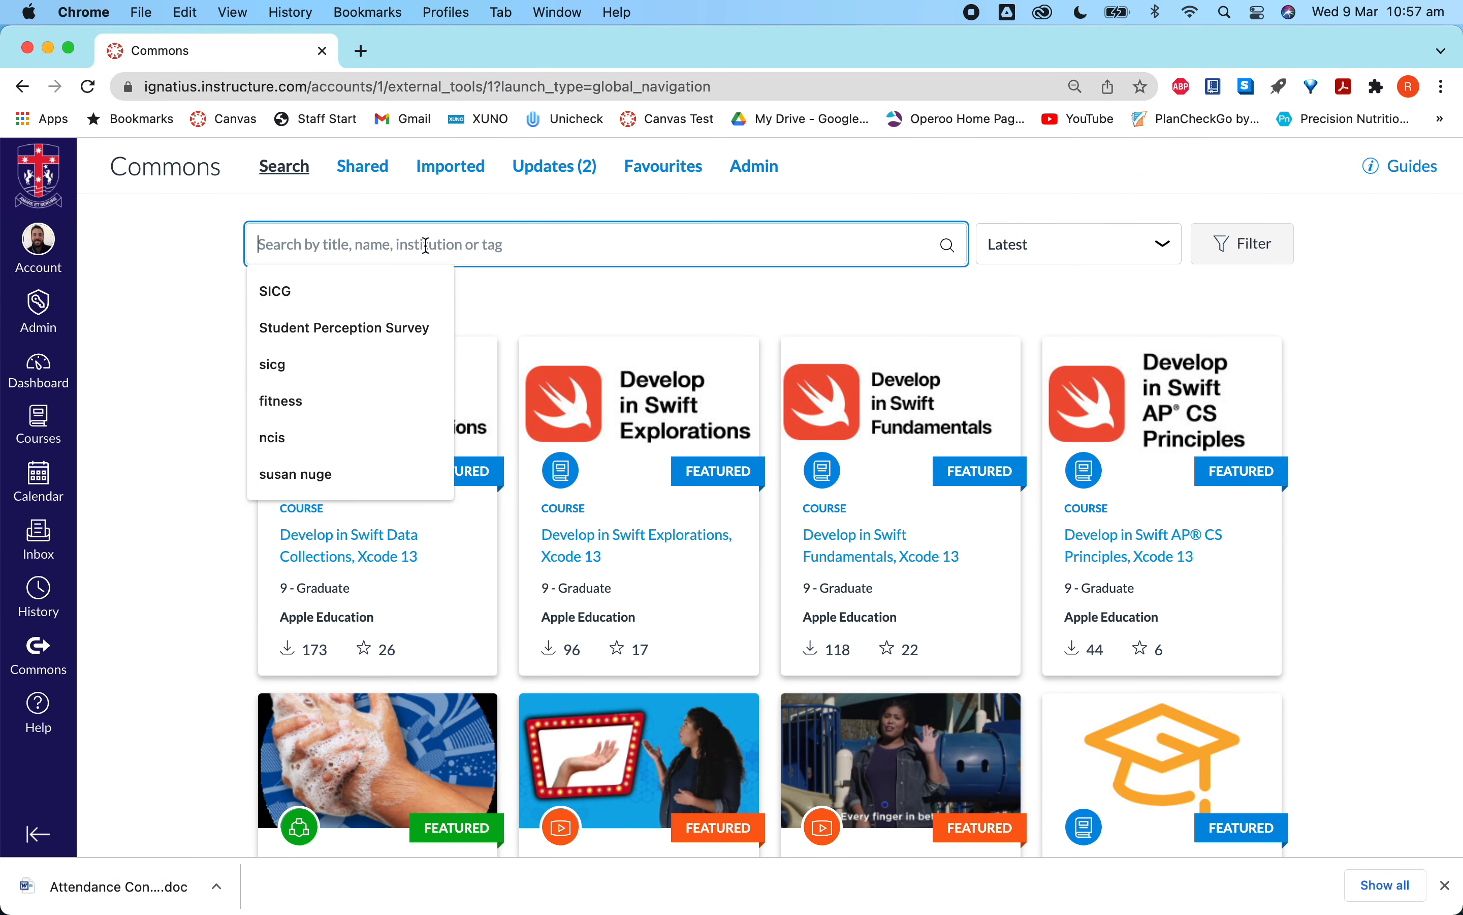
pyautogui.write('muscles')
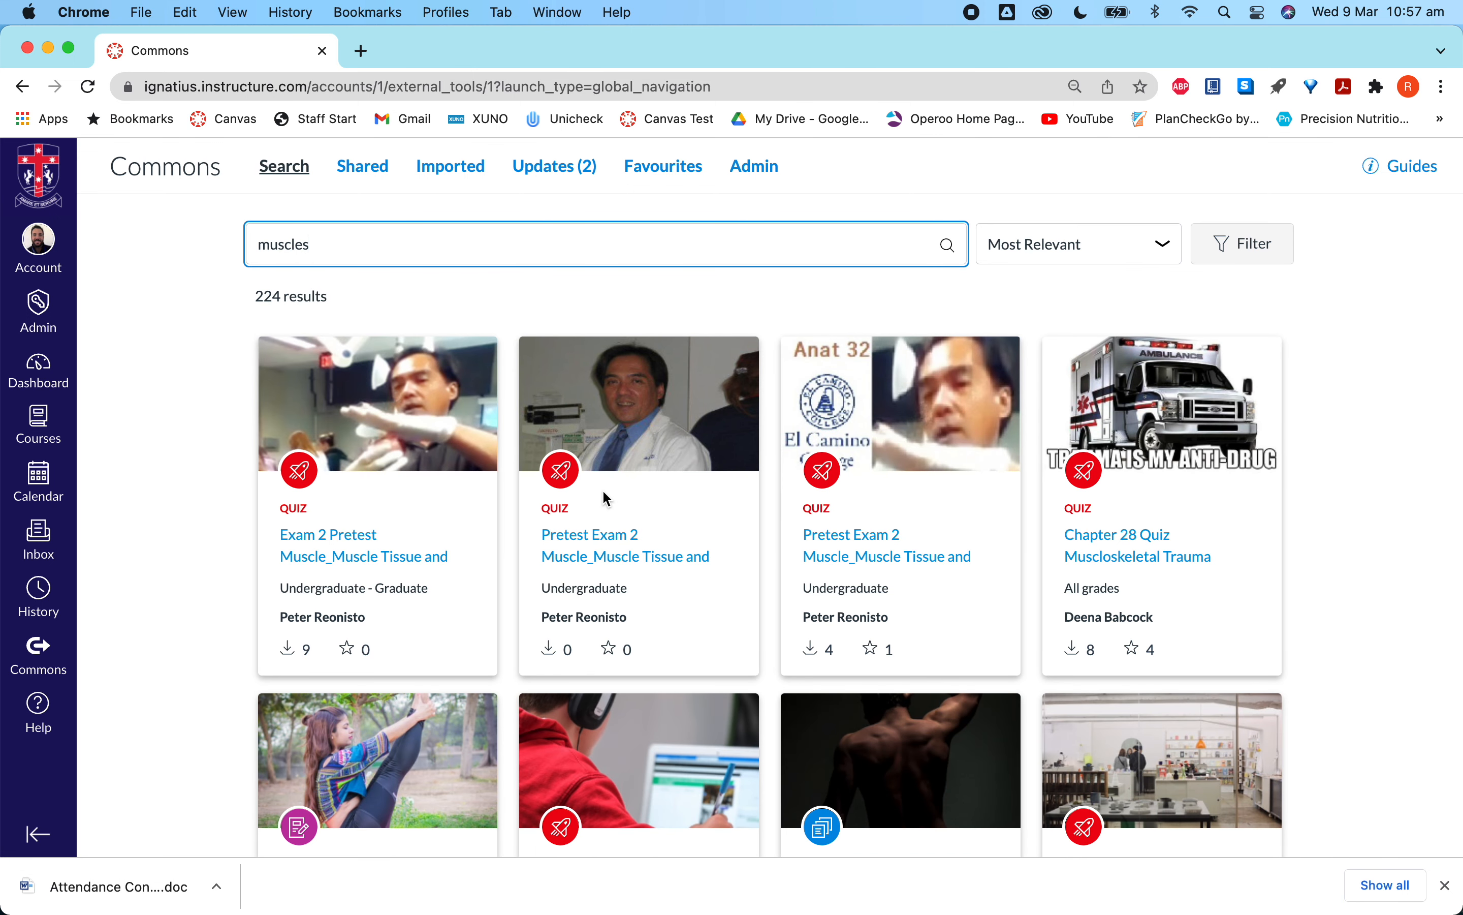
pyautogui.click(584, 536)
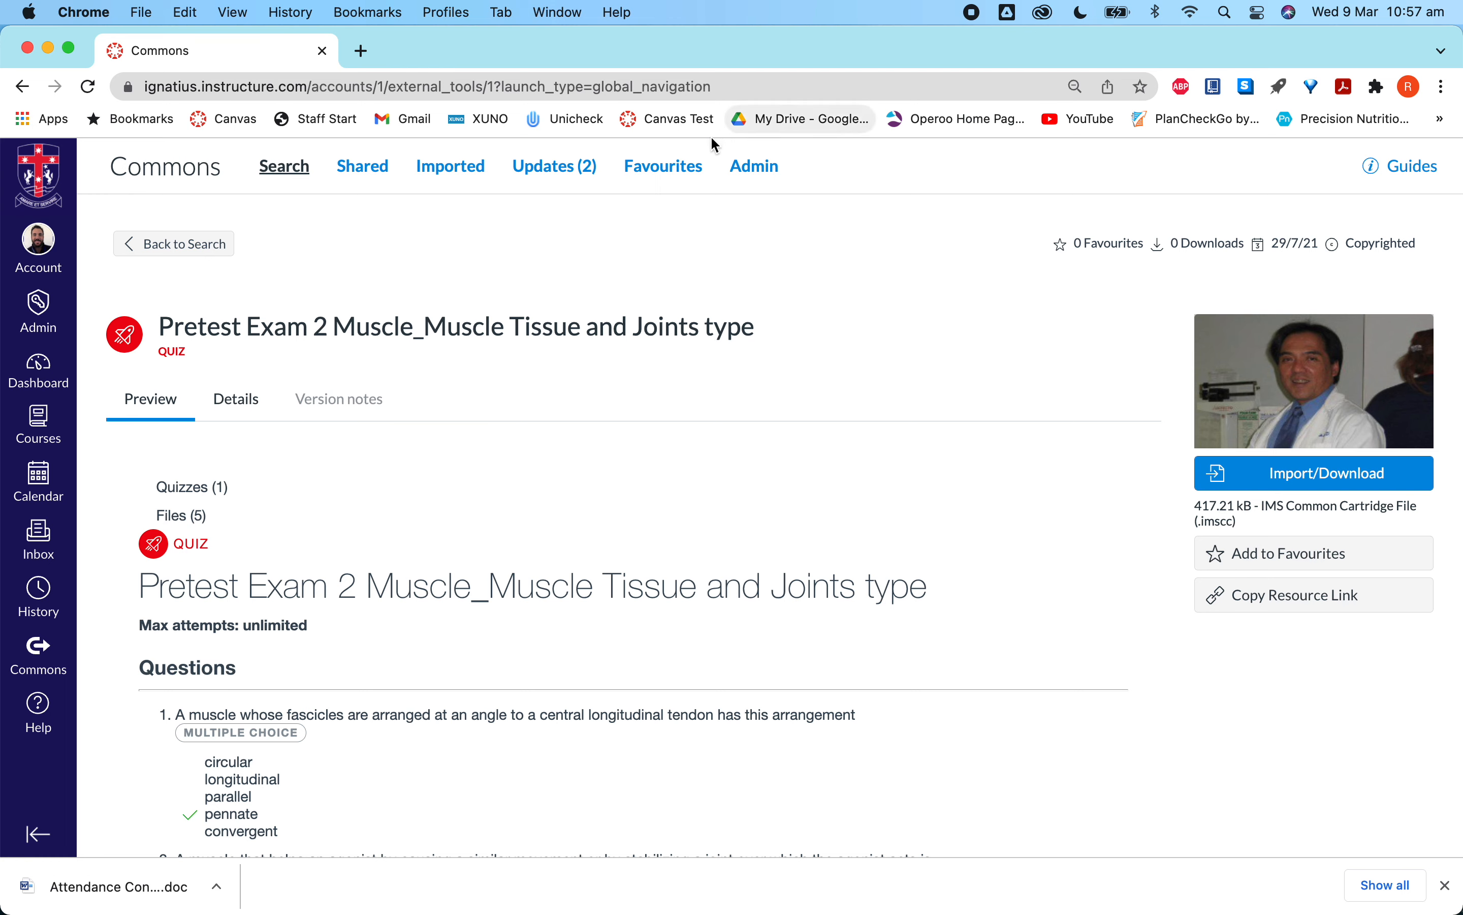
# Return to the favourites and browse the saved resources
pyautogui.click(677, 168)
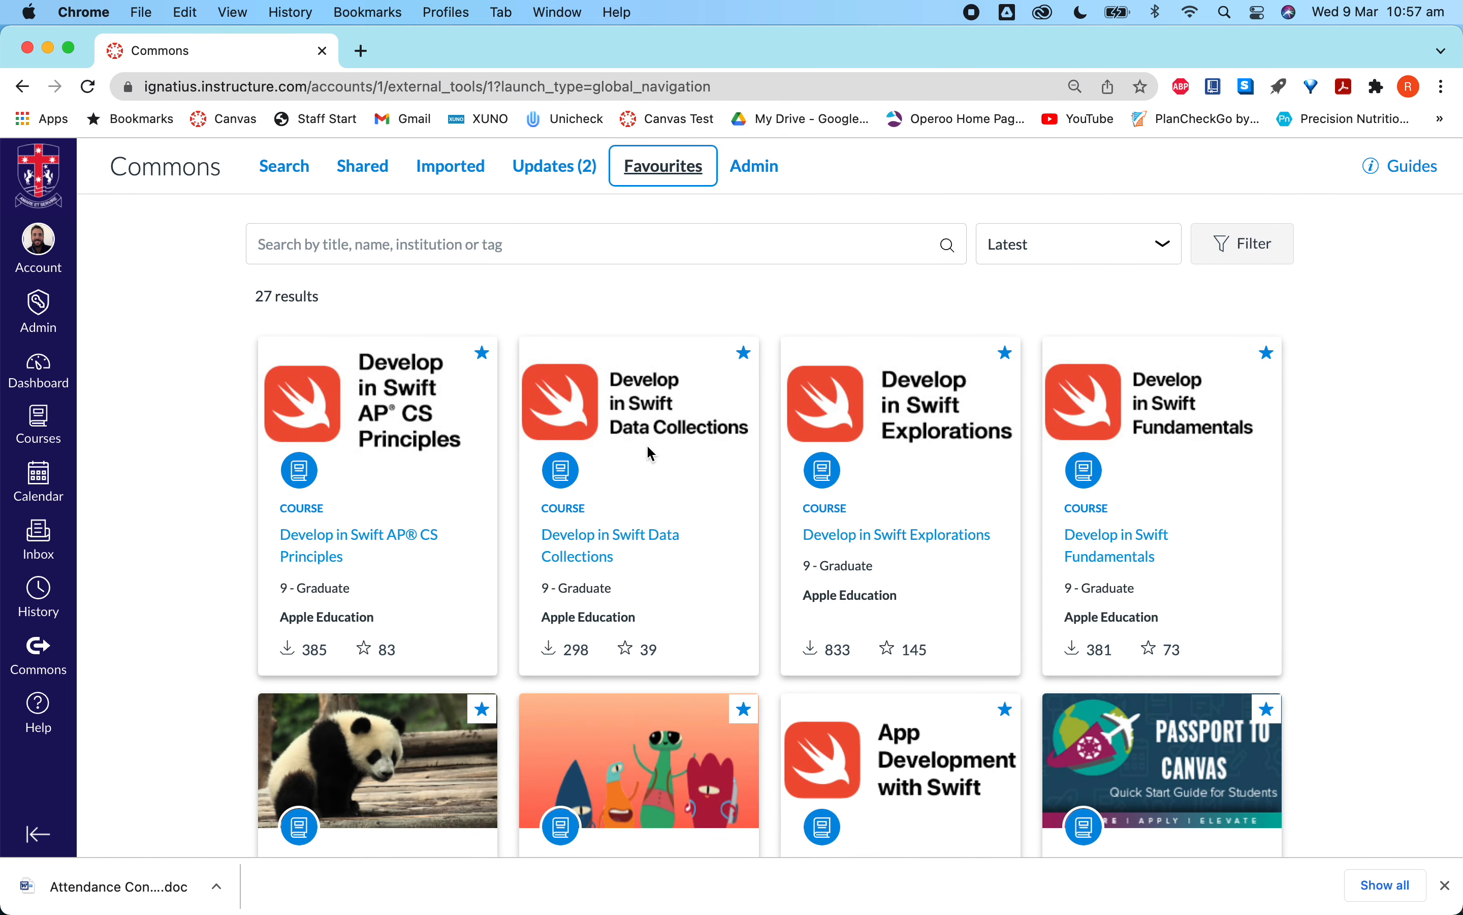
pyautogui.scroll(-10, 731, 781)
pyautogui.scroll(-15, 732, 779)
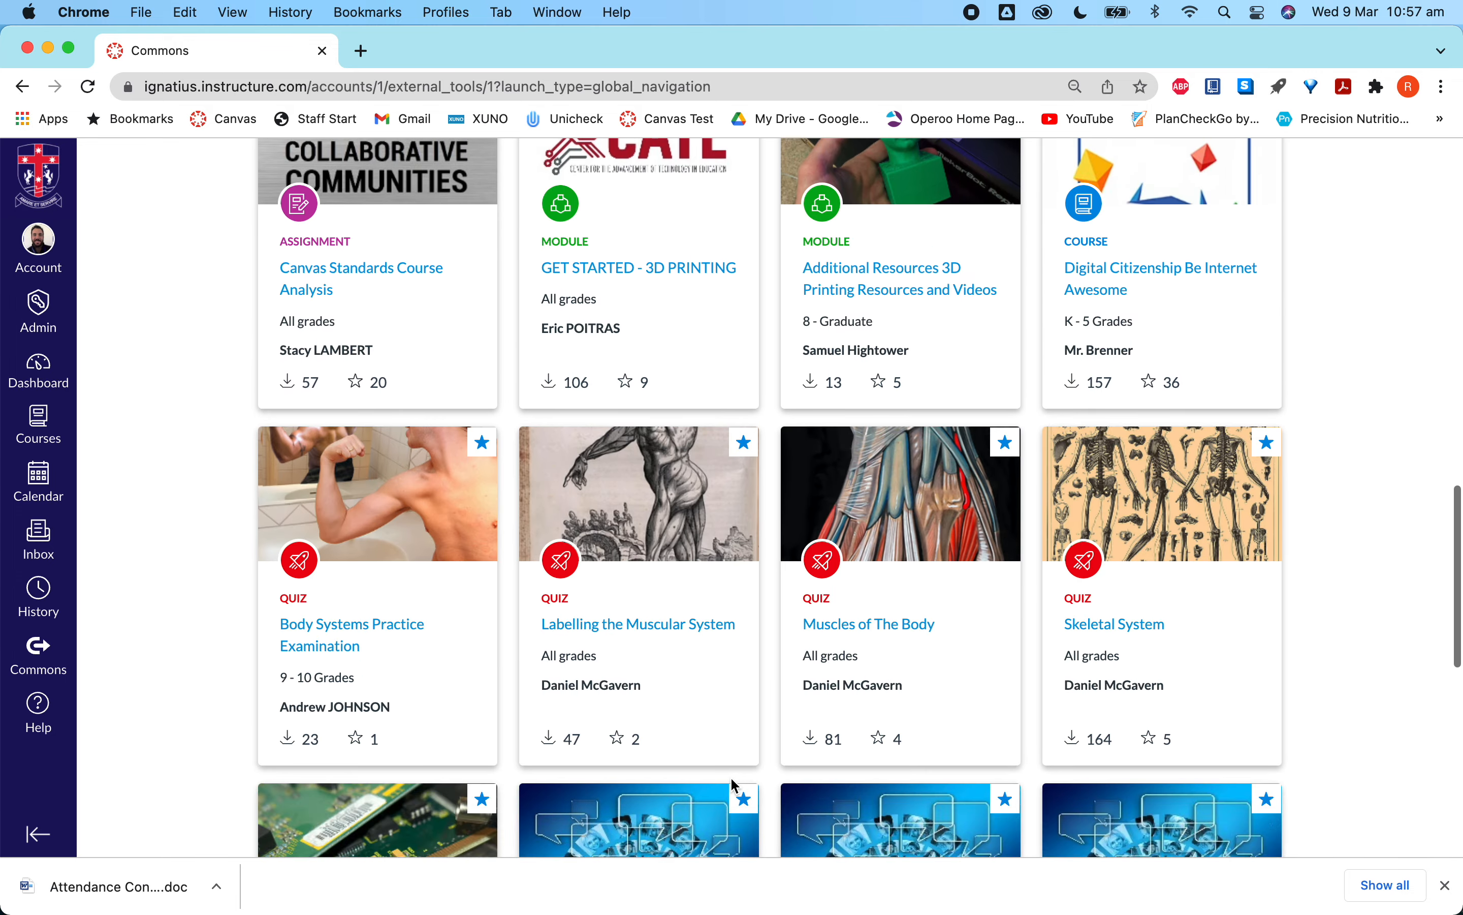
pyautogui.scroll(20, 731, 777)
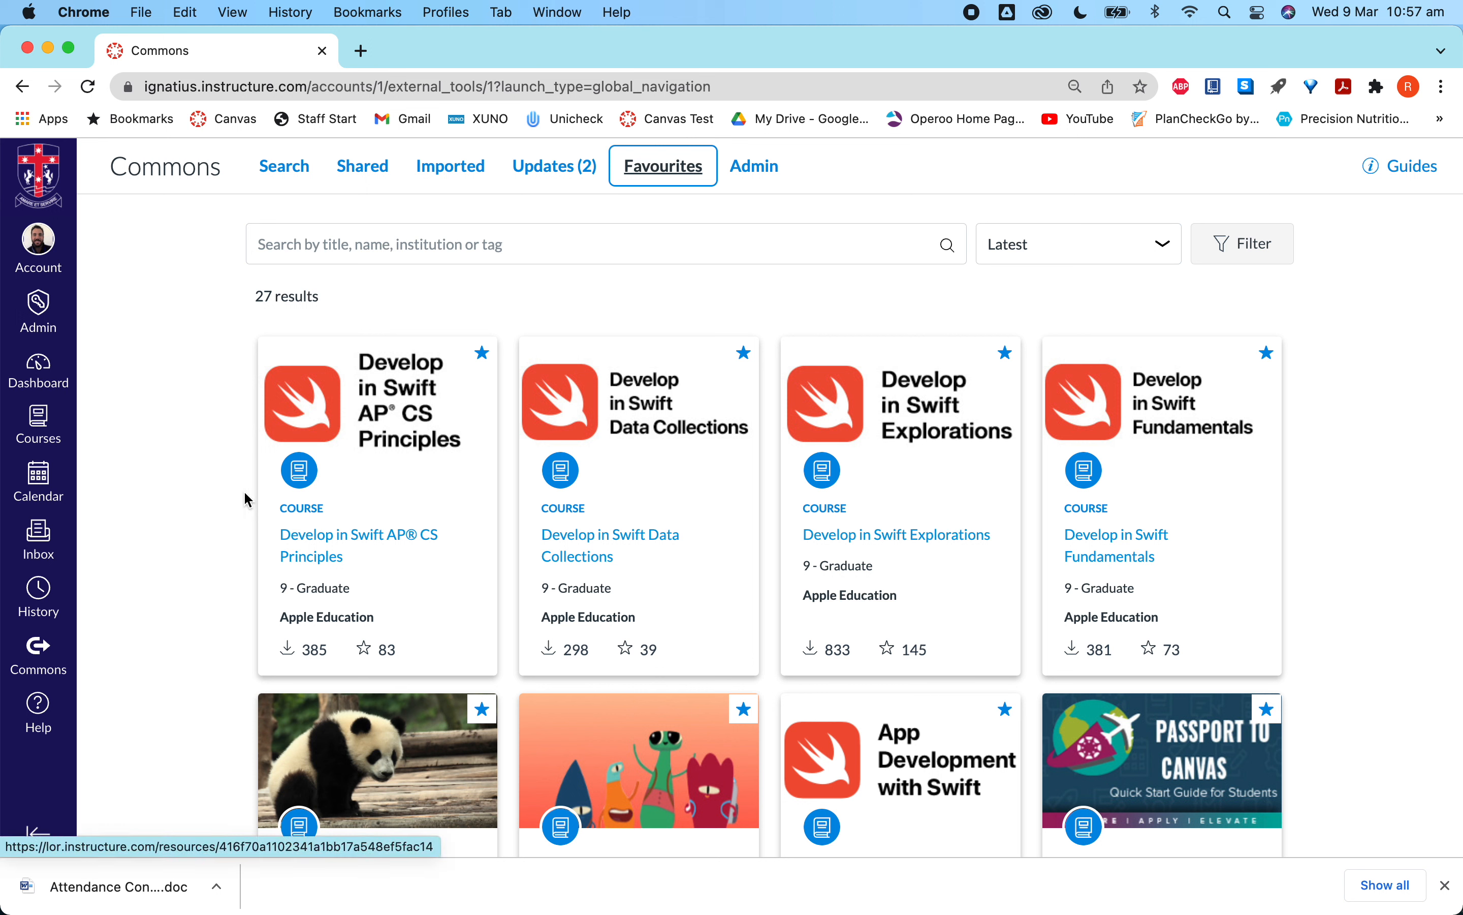
# Open the unpublished sandbox course from the dashboard and view the imported Basic Muscles quiz among its quizzes
pyautogui.click(52, 384)
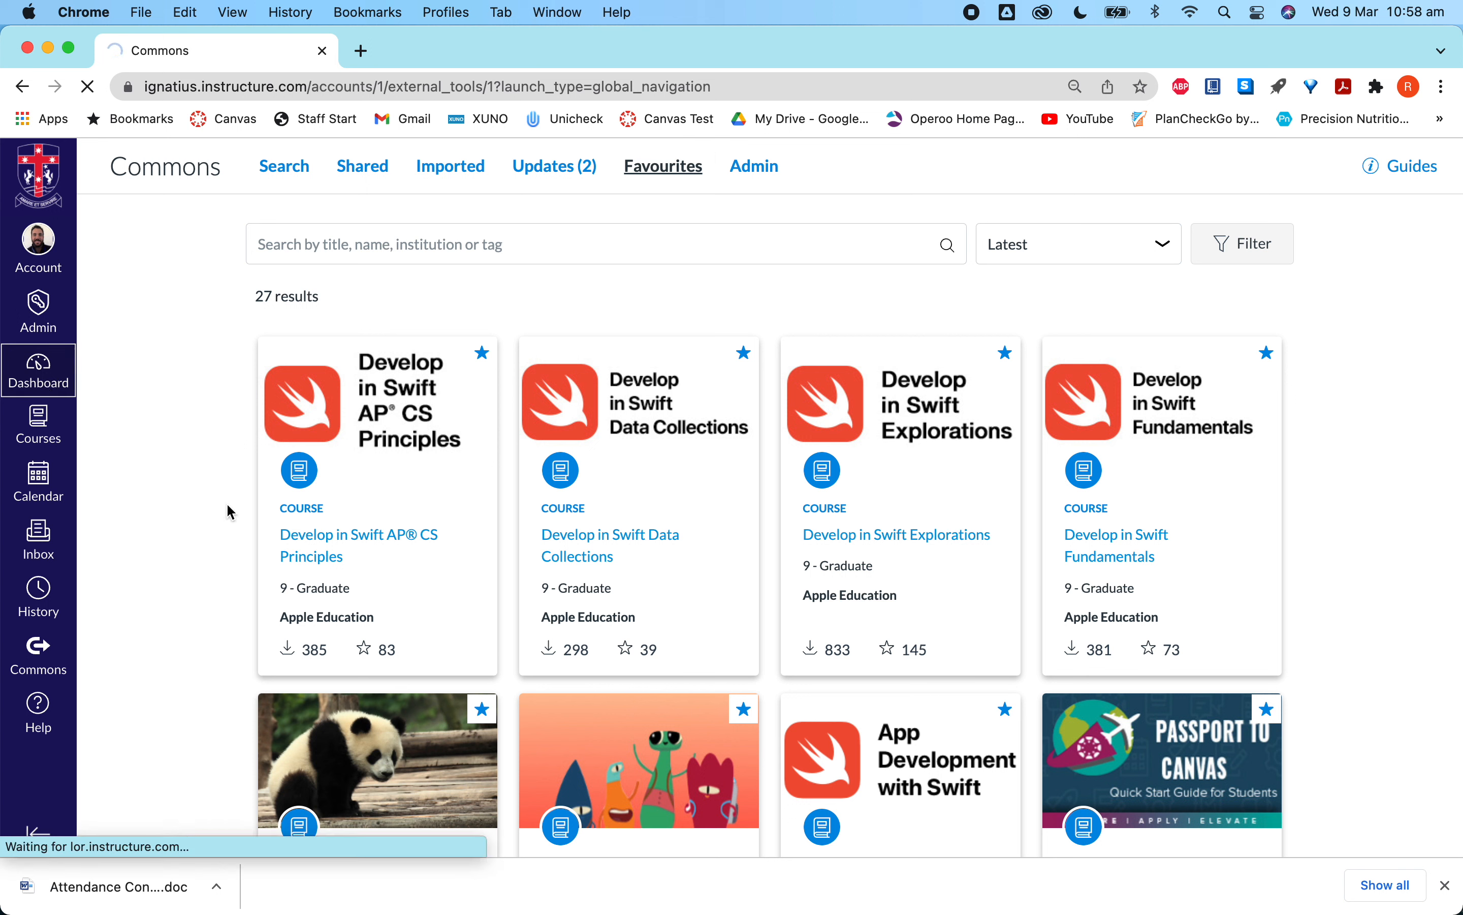
pyautogui.scroll(-10, 226, 503)
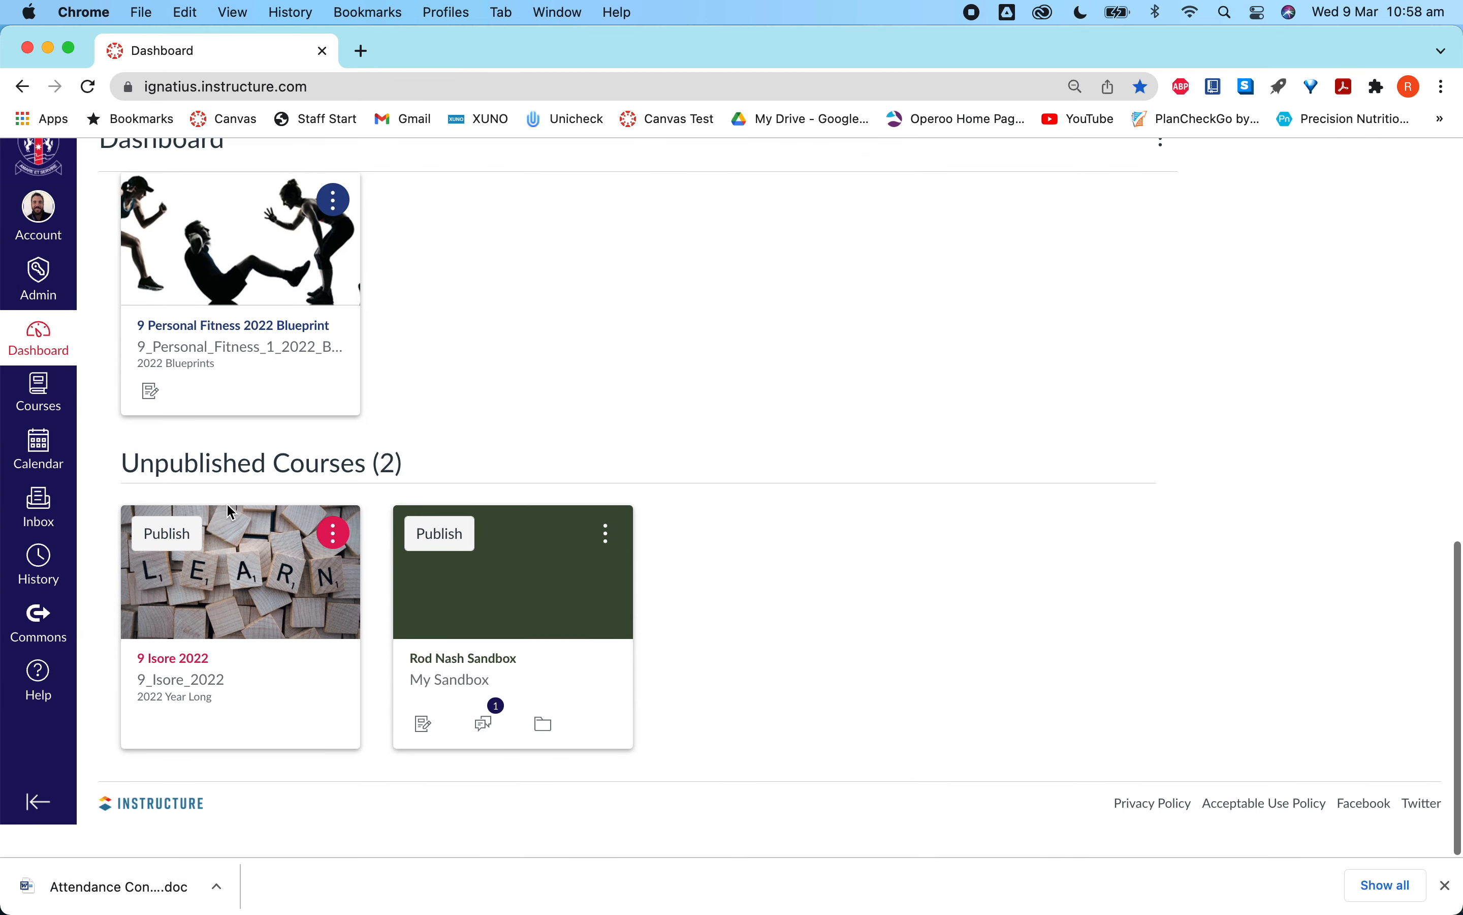
pyautogui.click(439, 692)
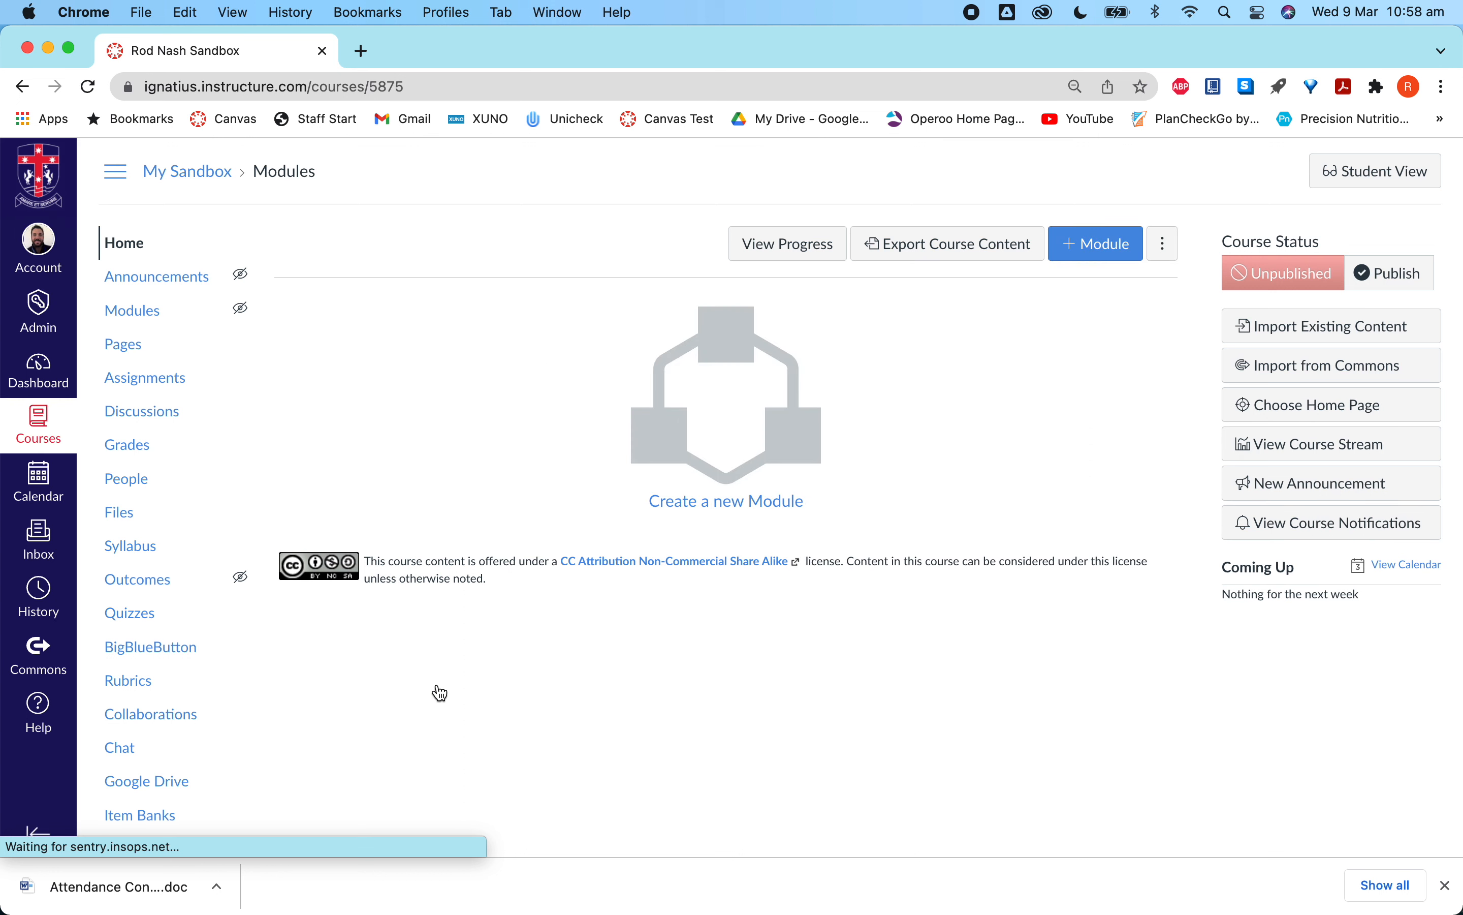
pyautogui.click(126, 615)
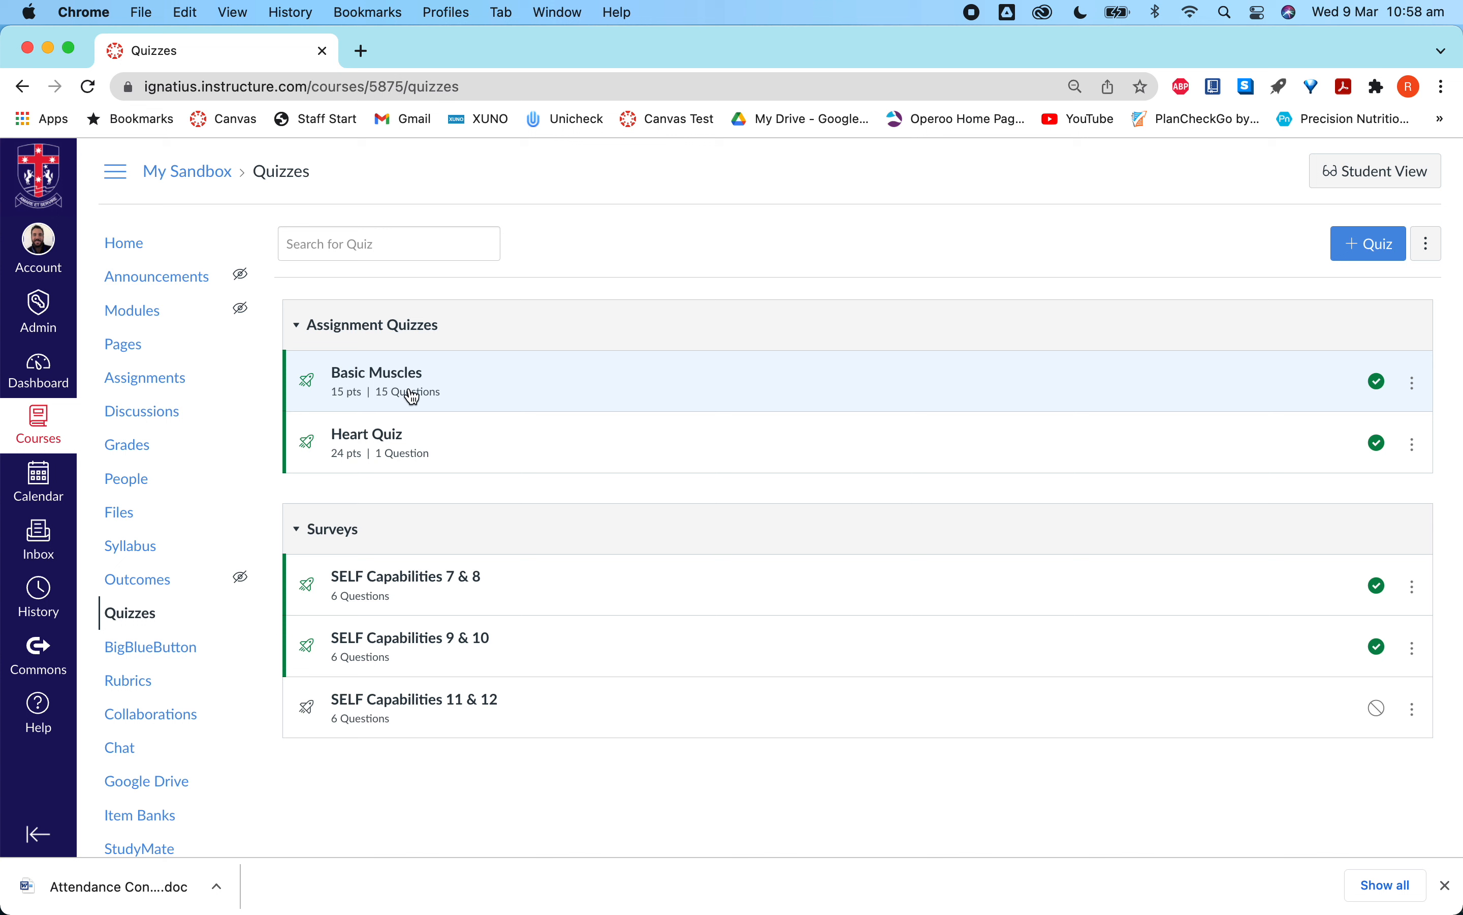
pyautogui.click(381, 382)
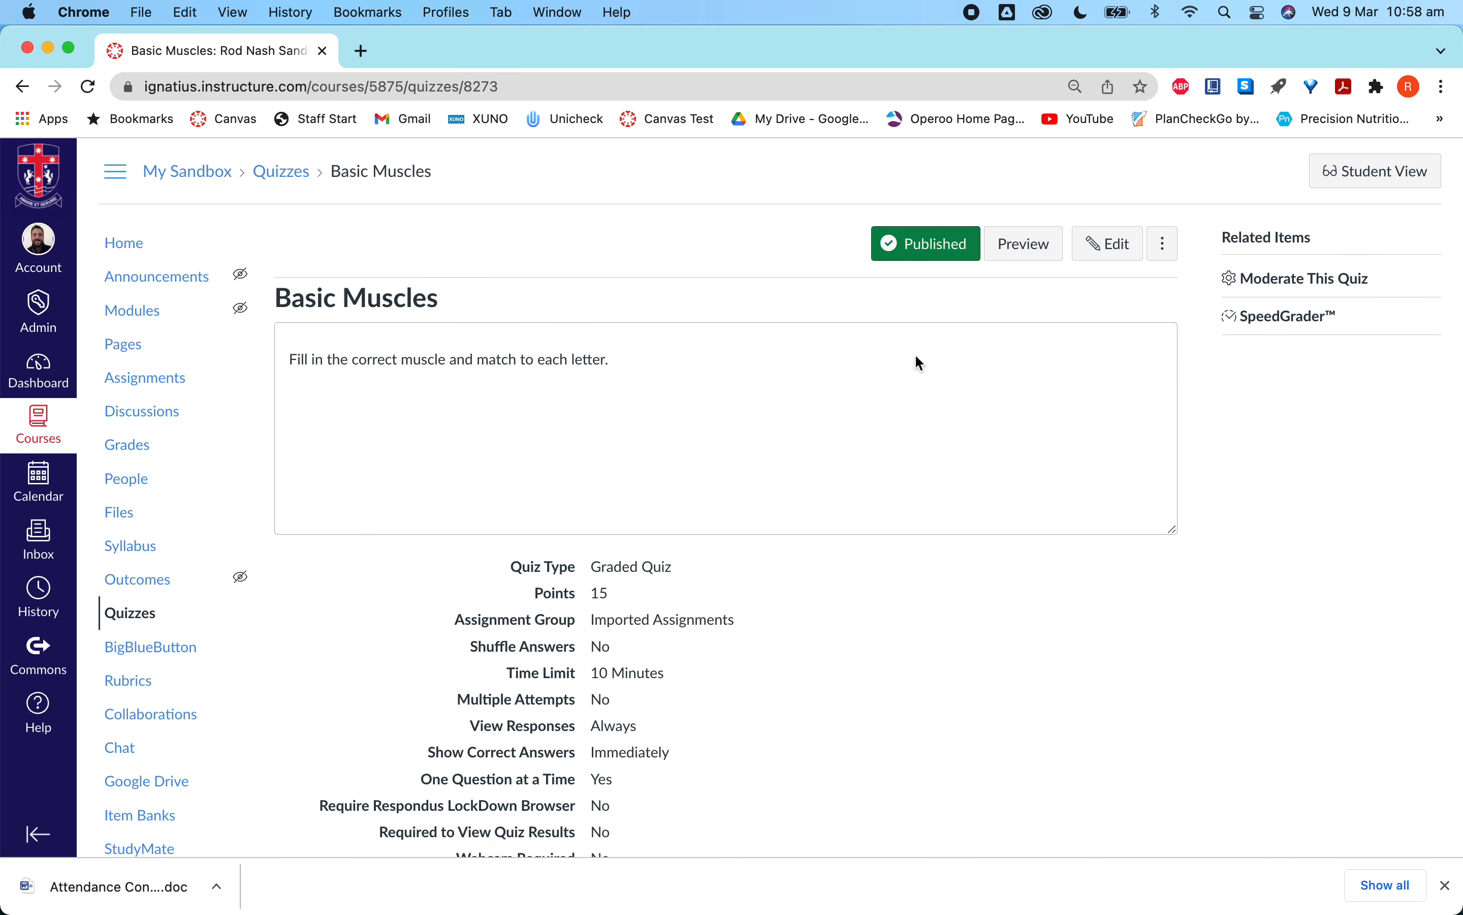
# Preview the Basic Muscles quiz and look over the diagram and answer field of Question 1
pyautogui.click(1032, 261)
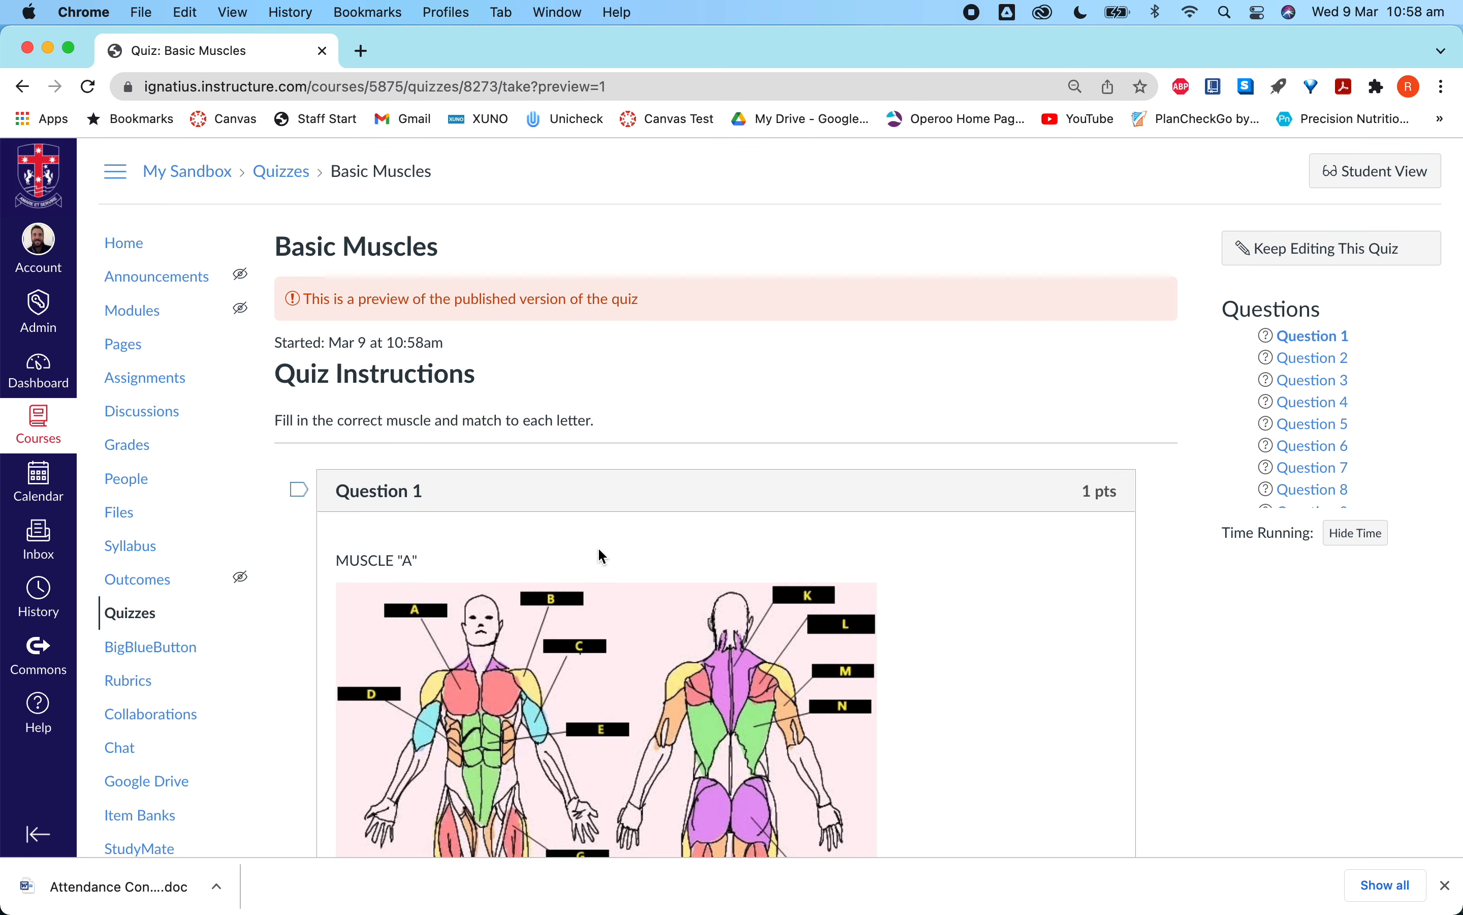
pyautogui.scroll(-5, 599, 549)
pyautogui.scroll(-3, 598, 550)
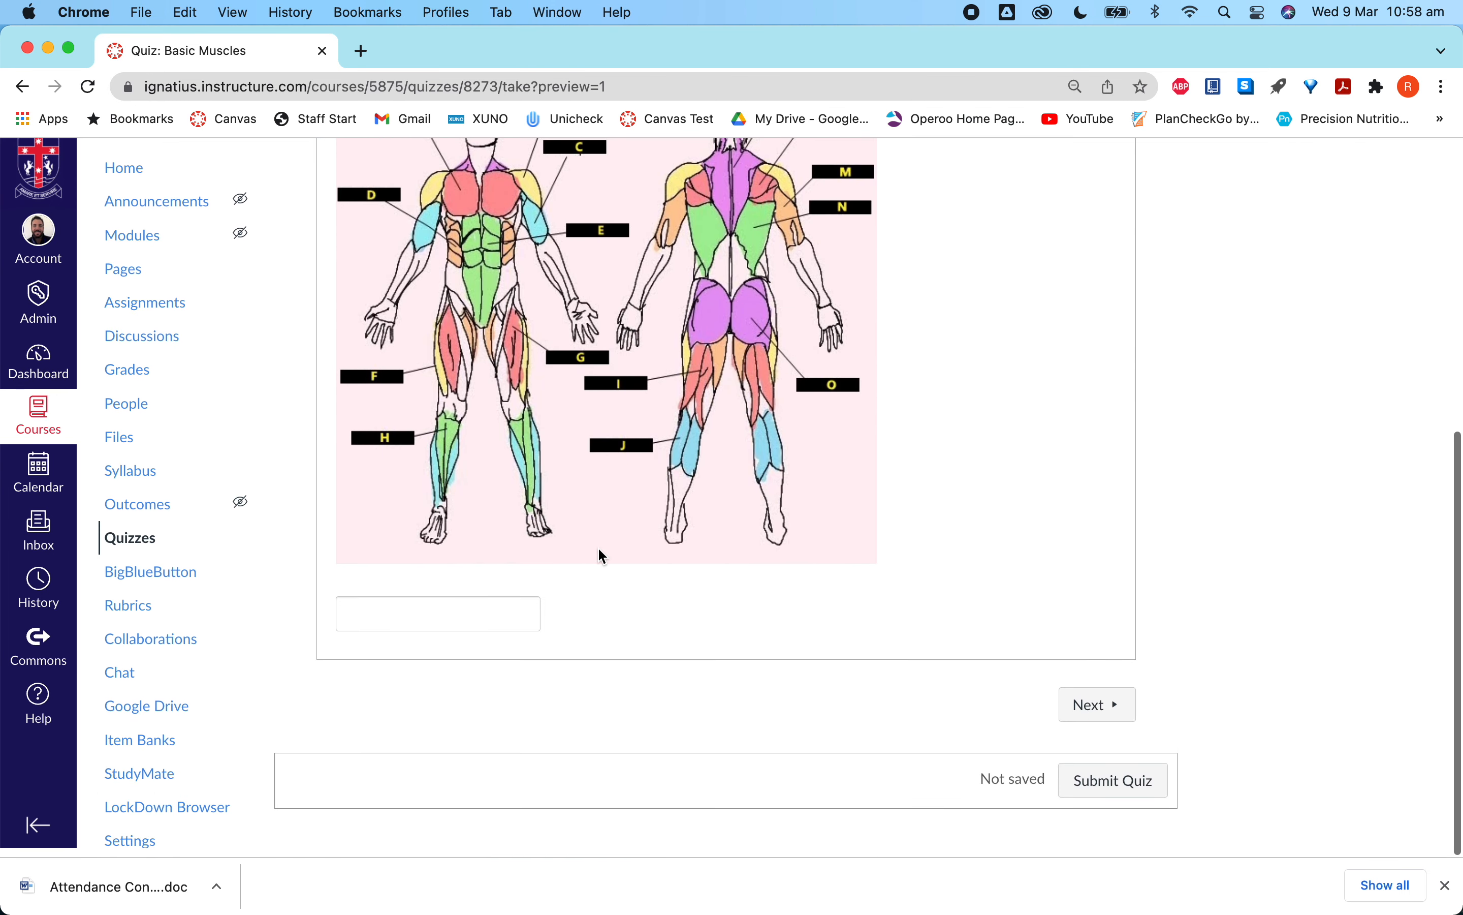
pyautogui.scroll(8, 599, 553)
pyautogui.scroll(-10, 602, 563)
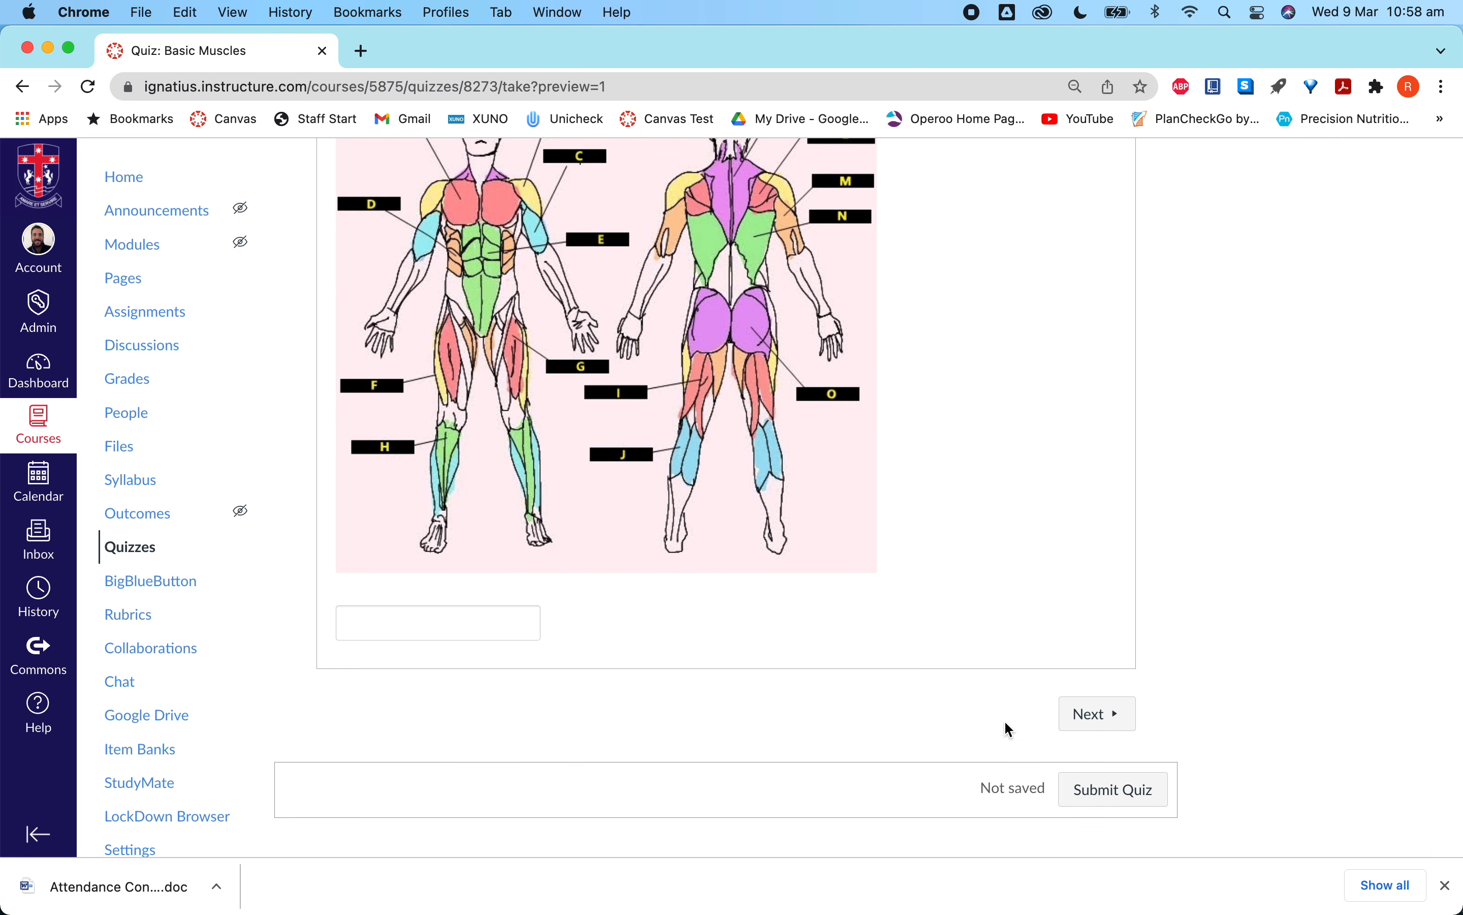
pyautogui.scroll(8, 1004, 719)
pyautogui.scroll(-4, 972, 696)
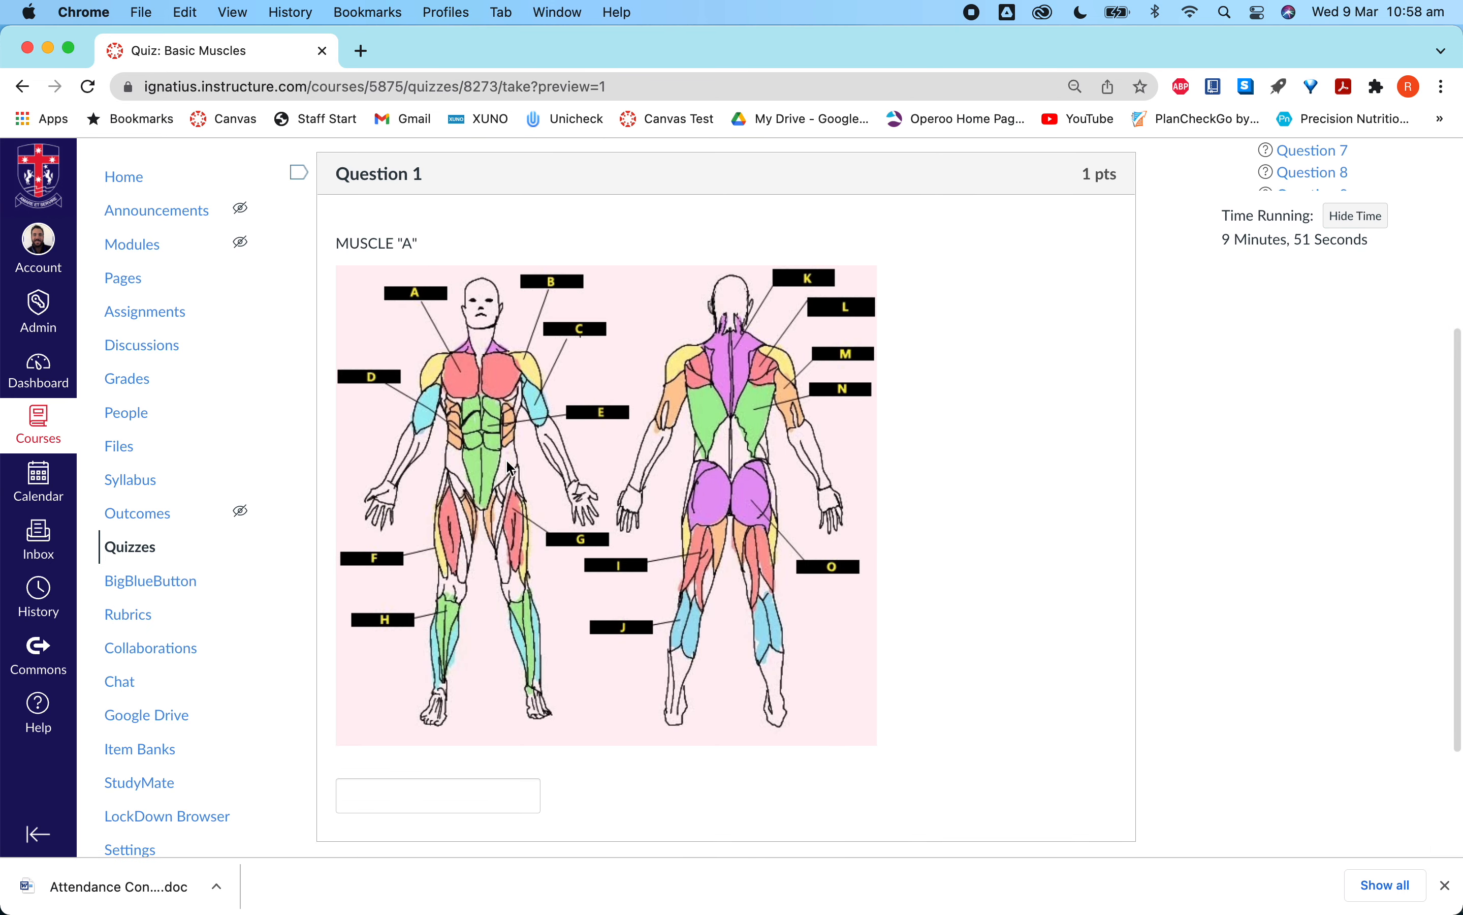
pyautogui.scroll(-3, 502, 484)
# Advance to Question 2 in the quiz preview and look through its muscle diagram and answer field
pyautogui.click(1107, 733)
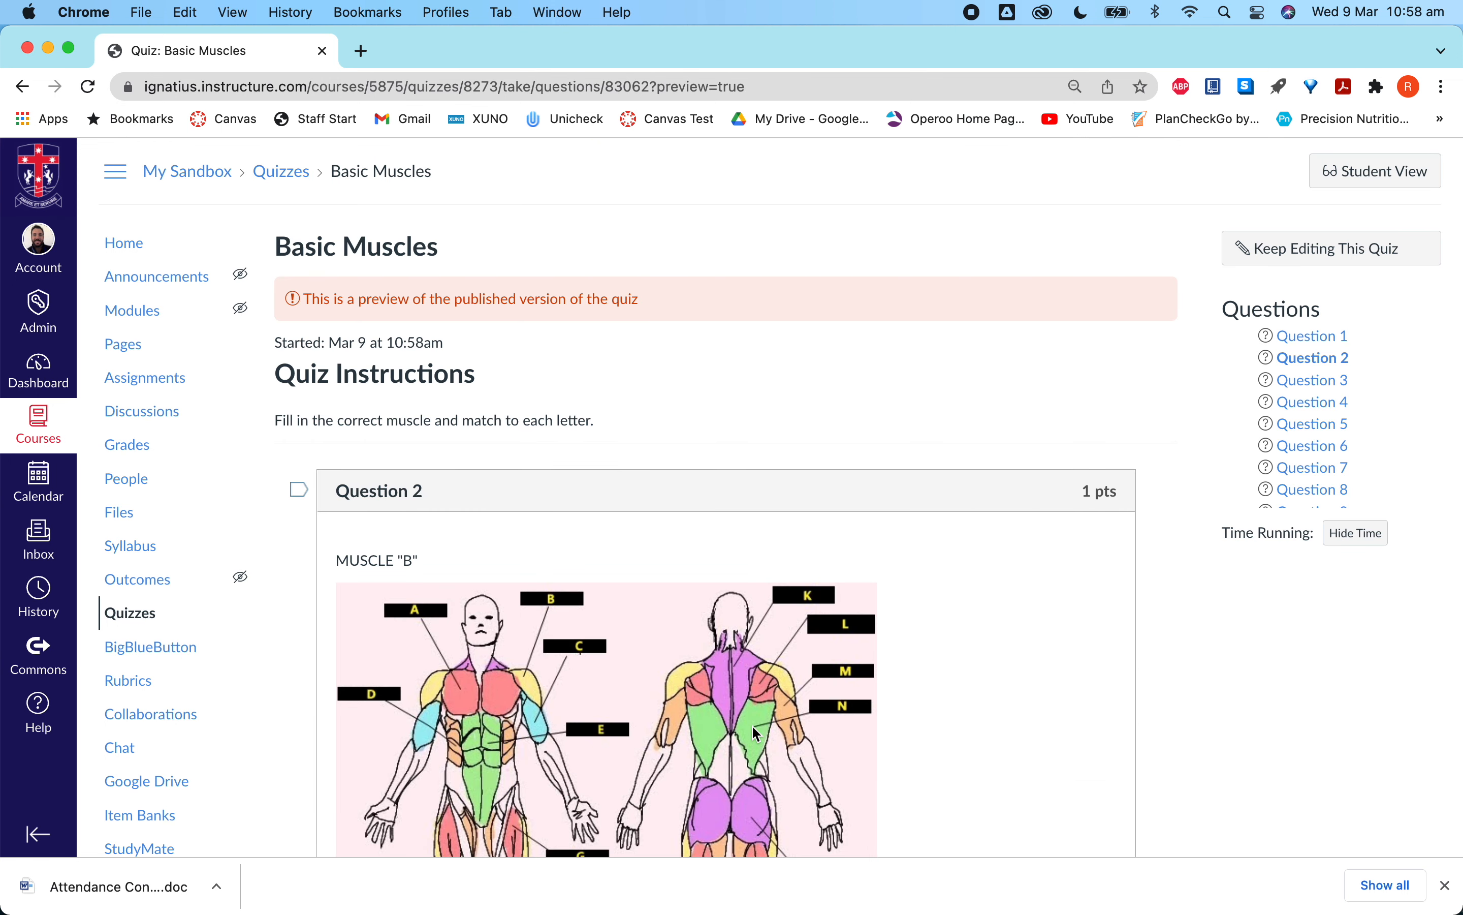
pyautogui.scroll(-10, 758, 733)
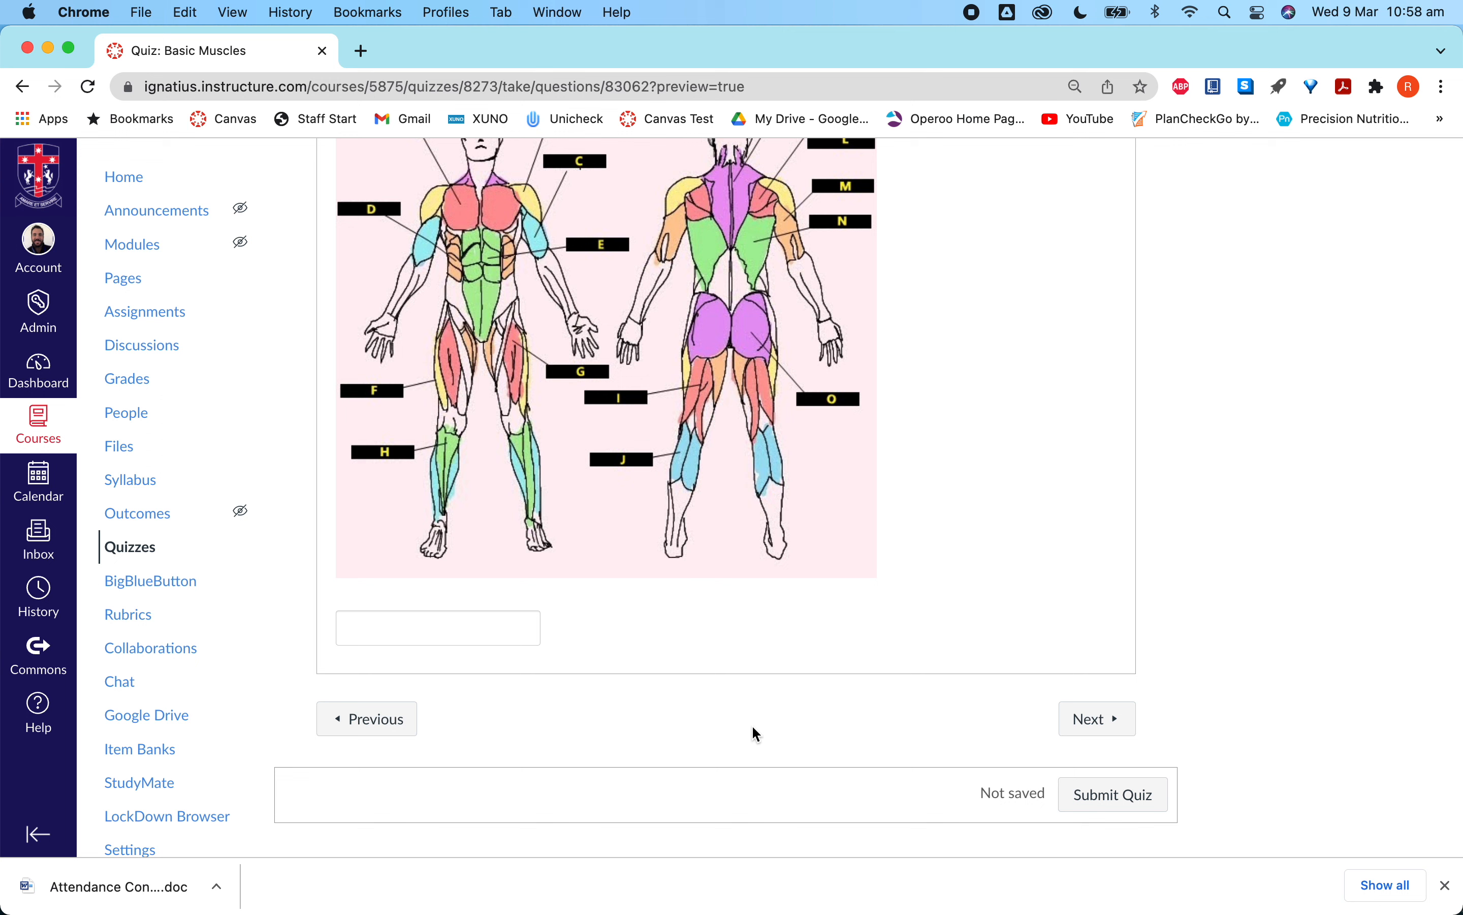
pyautogui.scroll(10, 755, 729)
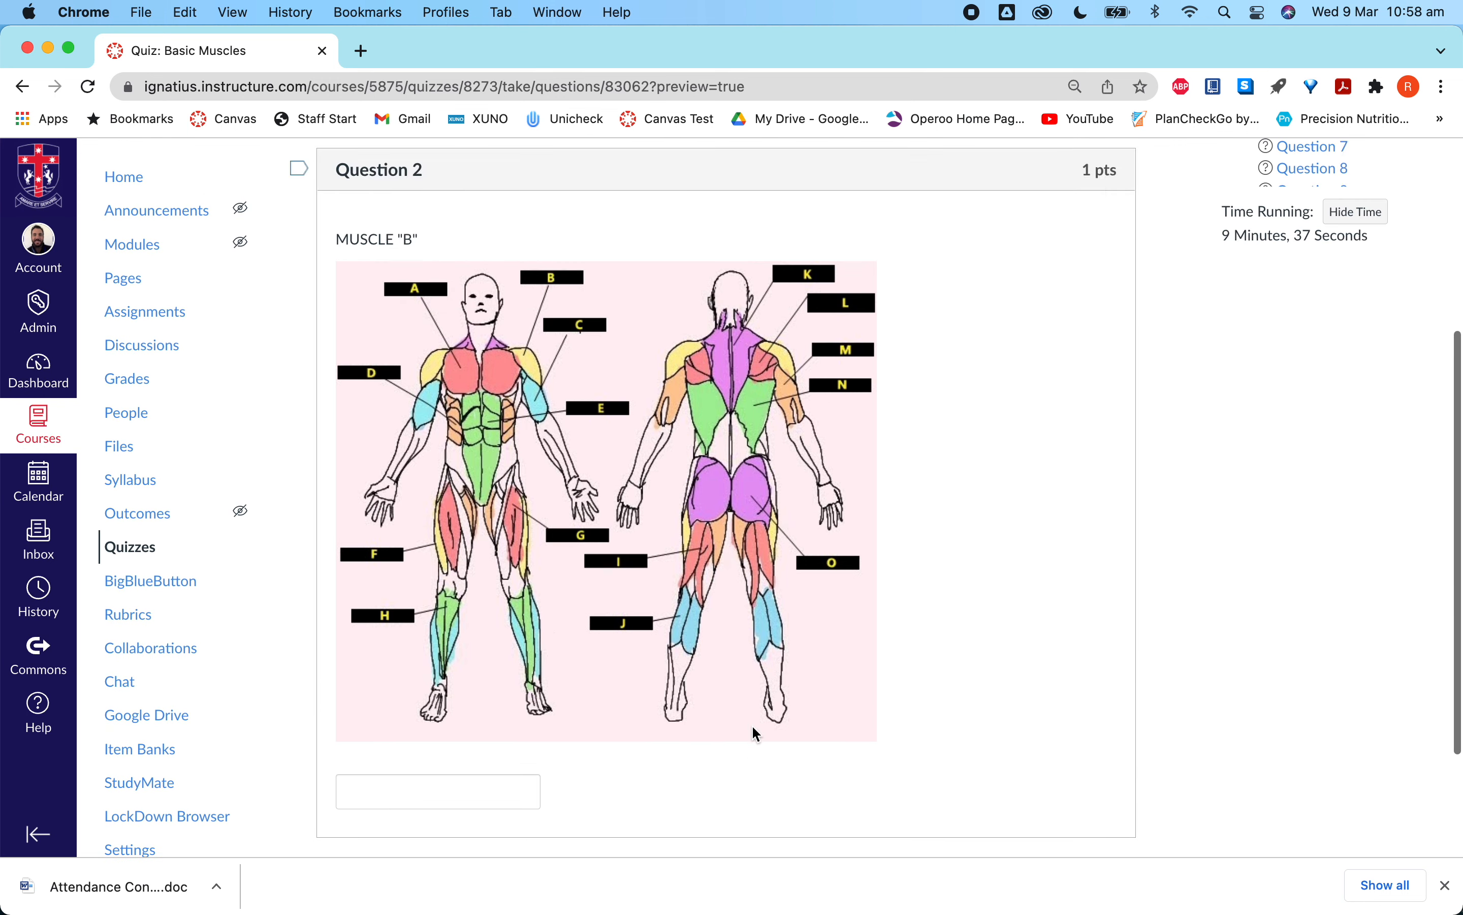
pyautogui.scroll(-6, 753, 727)
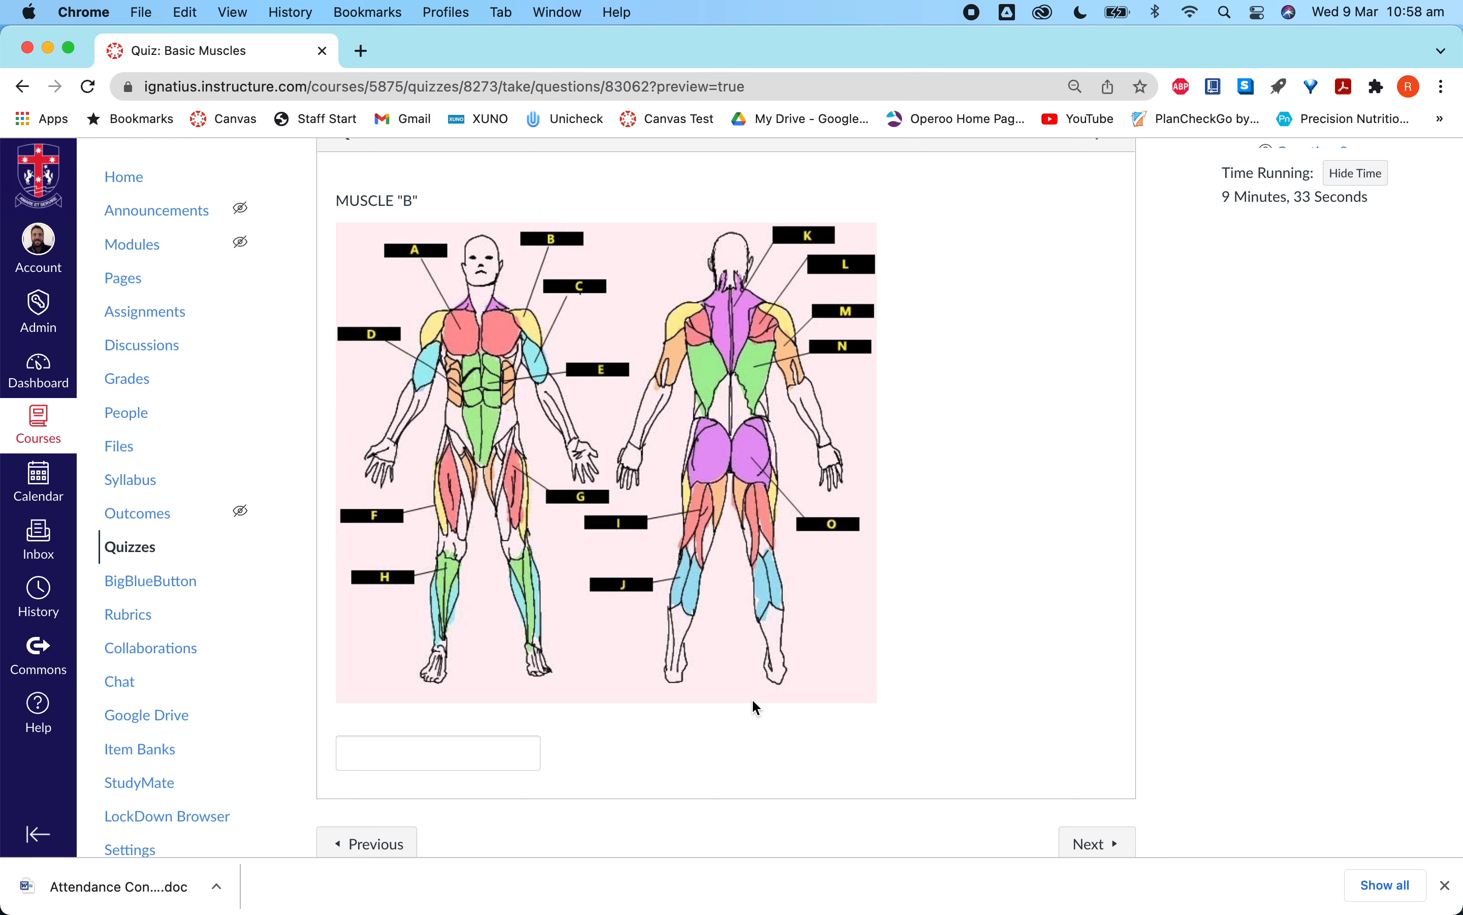
pyautogui.scroll(10, 751, 698)
pyautogui.scroll(-8, 901, 638)
pyautogui.scroll(10, 905, 642)
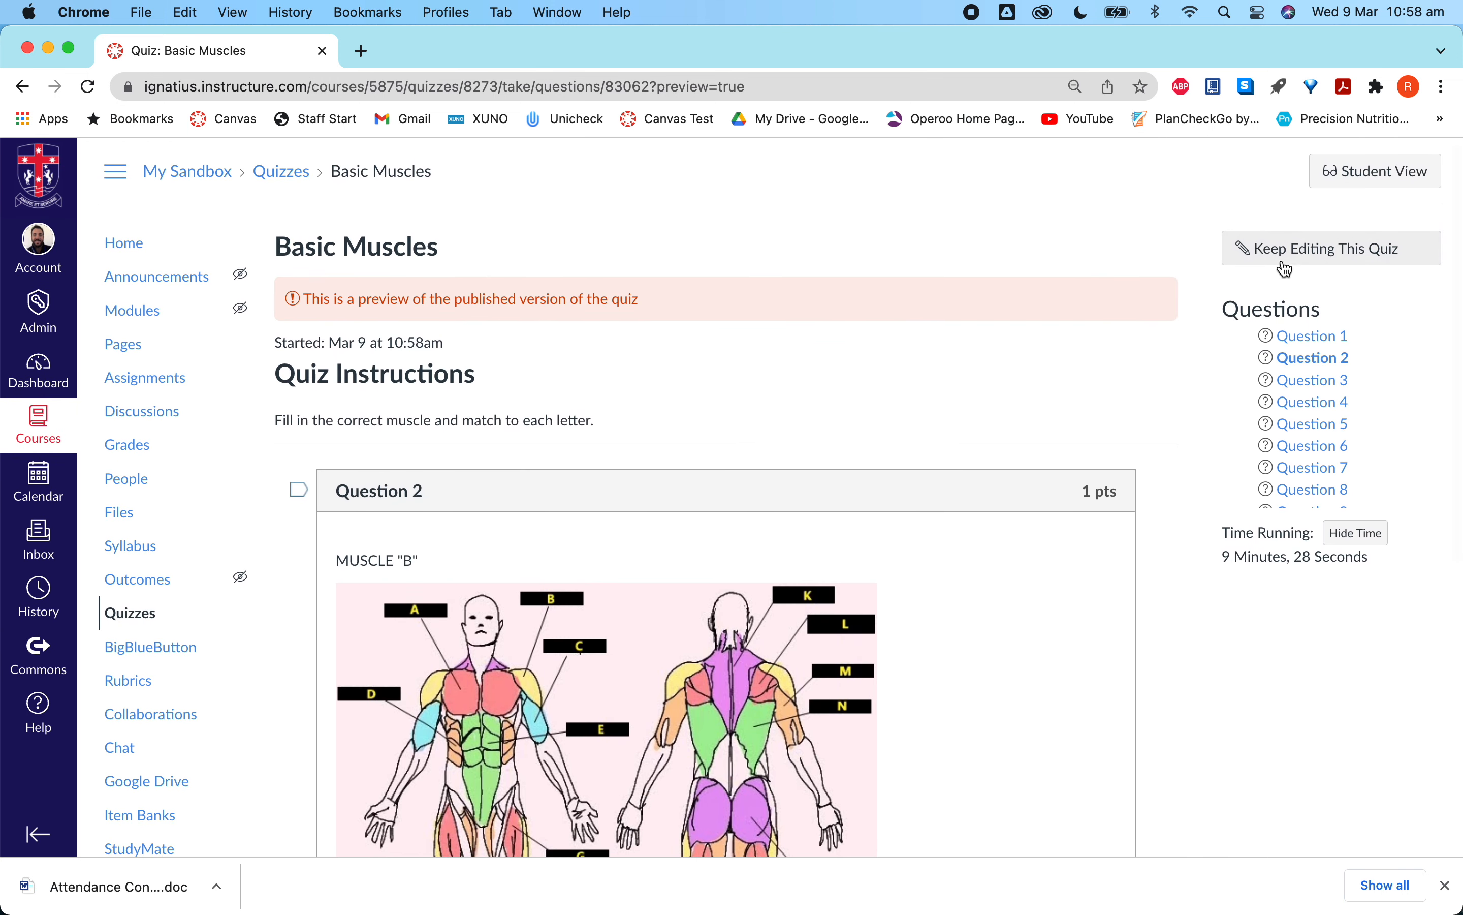
# Leave the preview for the quiz editor and browse the Basic Muscles questions
pyautogui.click(1264, 266)
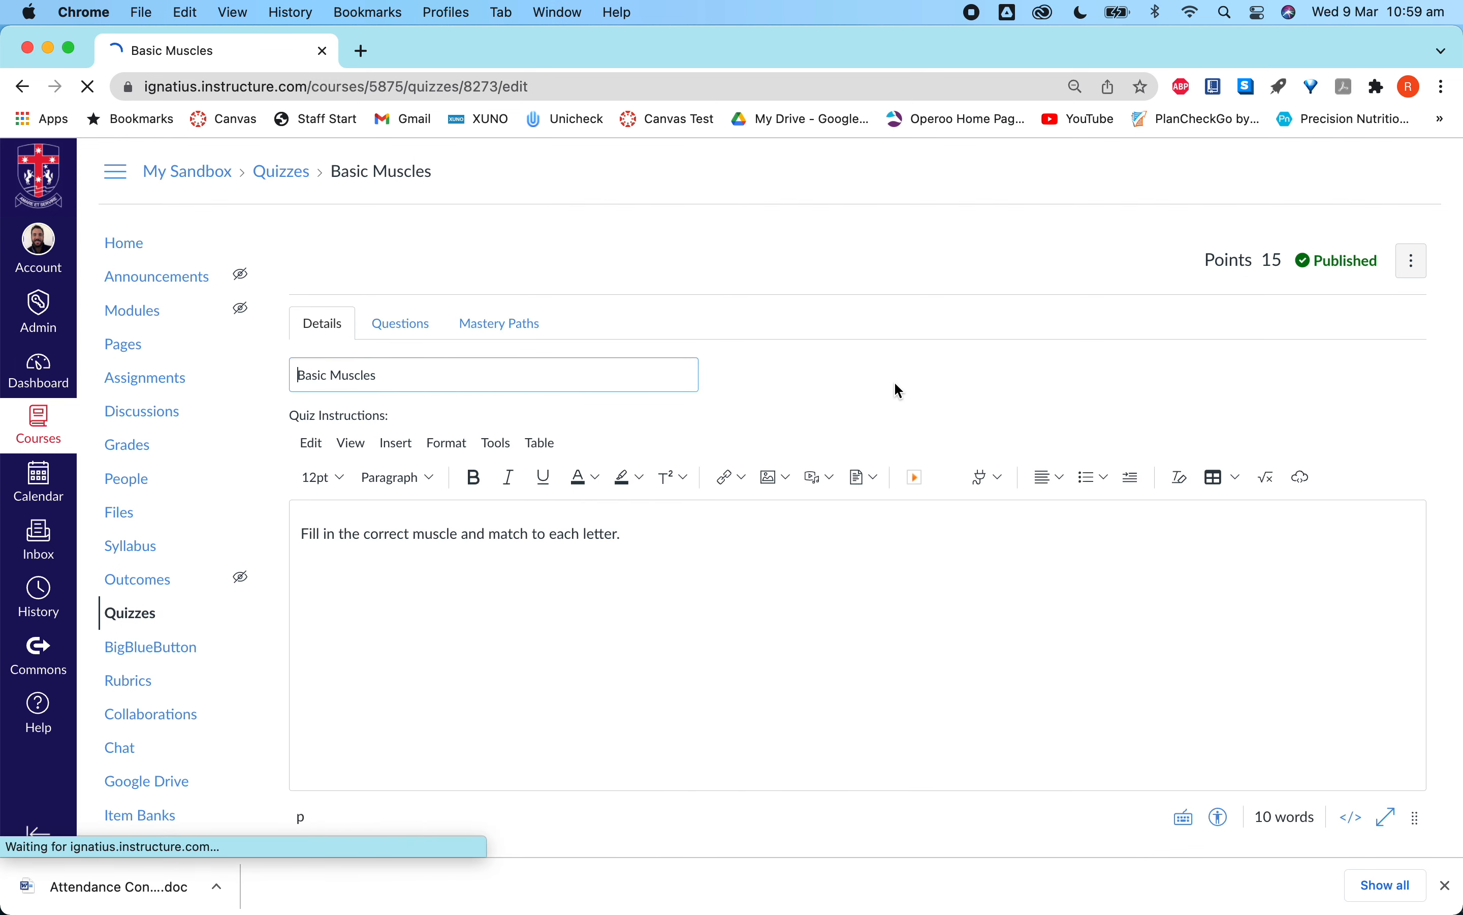
pyautogui.click(399, 324)
pyautogui.scroll(-15, 508, 463)
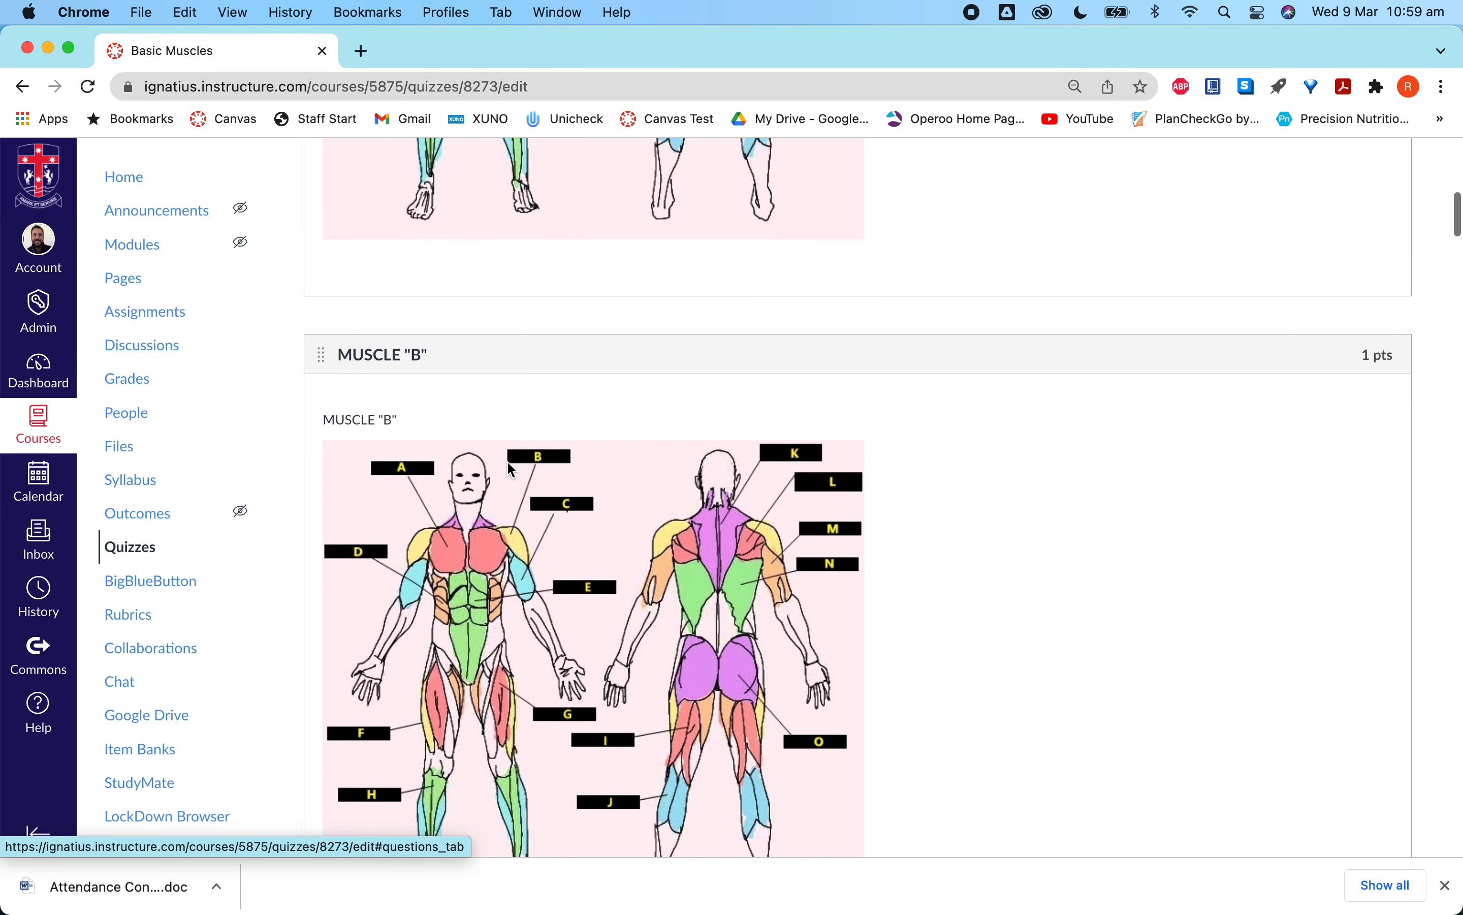
pyautogui.scroll(-1, 512, 469)
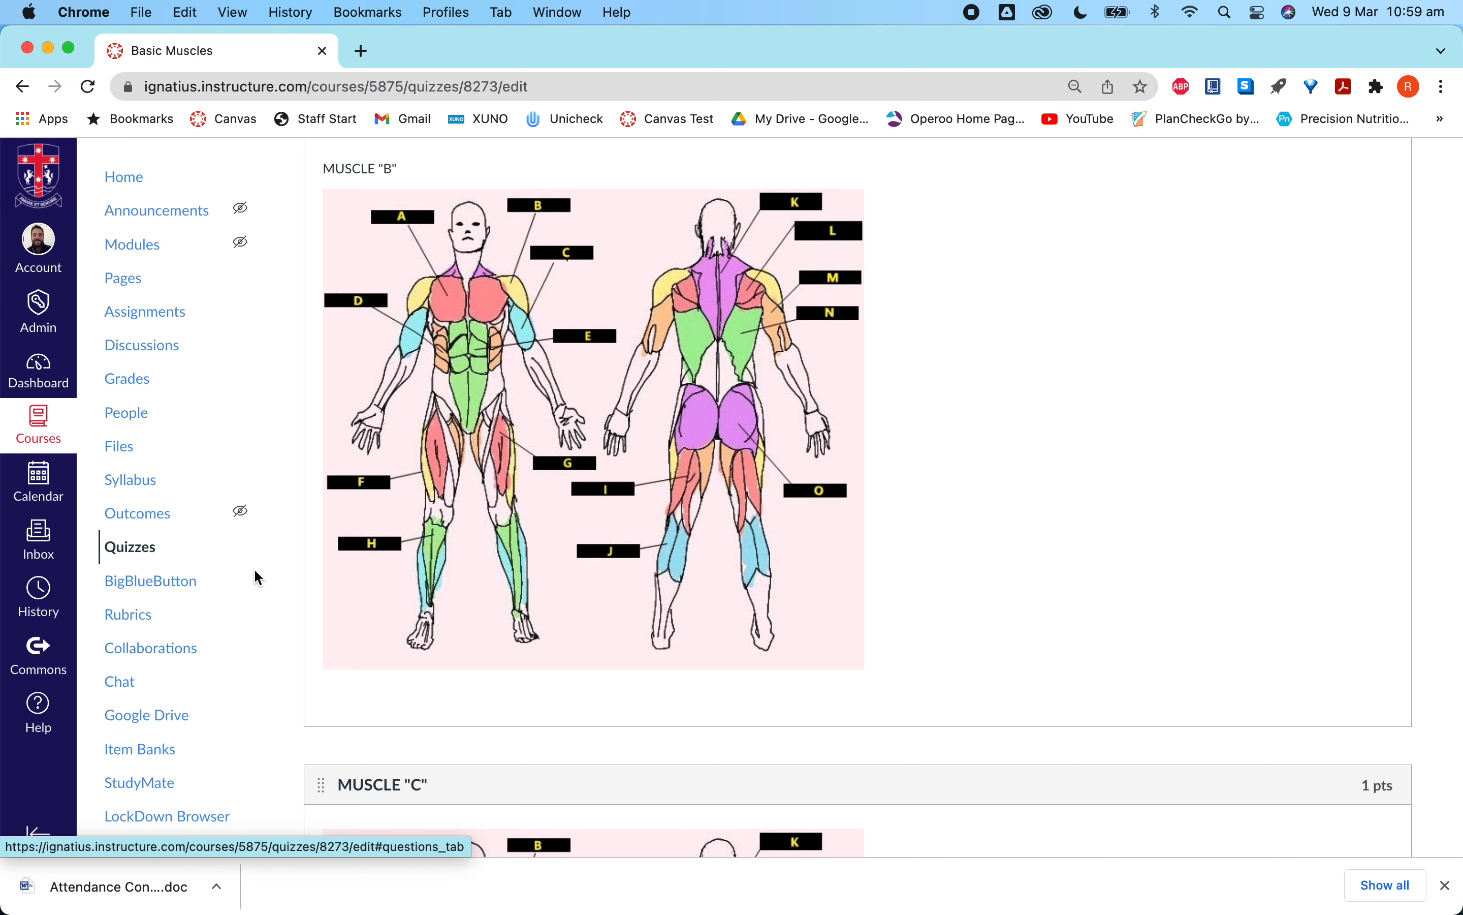
# From the course's quiz list, start sharing Basic Muscles to Commons and restrict its use to Only Me
pyautogui.click(139, 550)
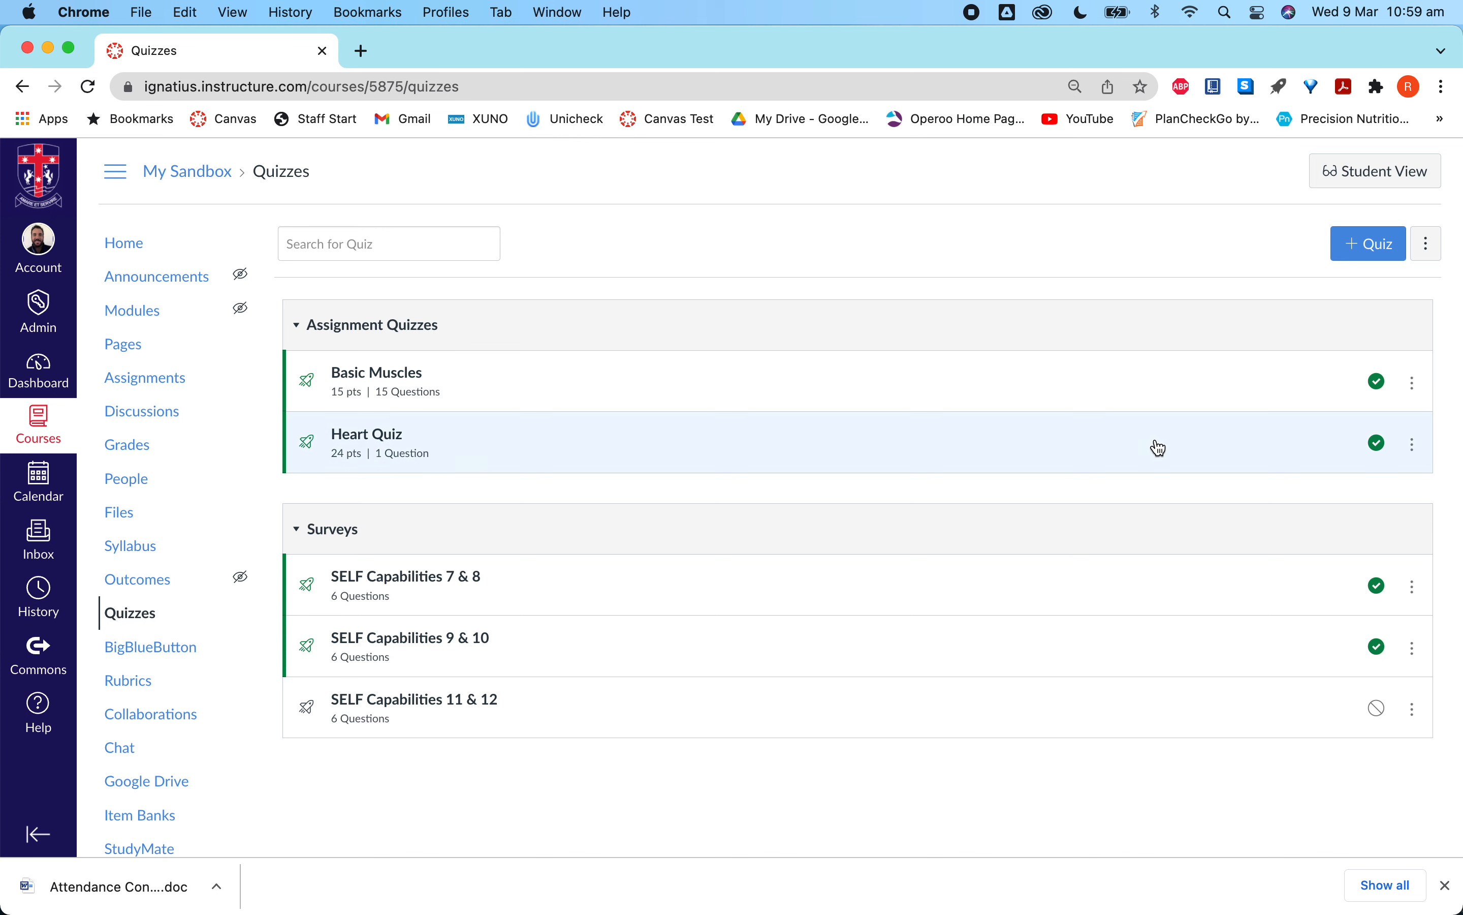
pyautogui.click(1414, 384)
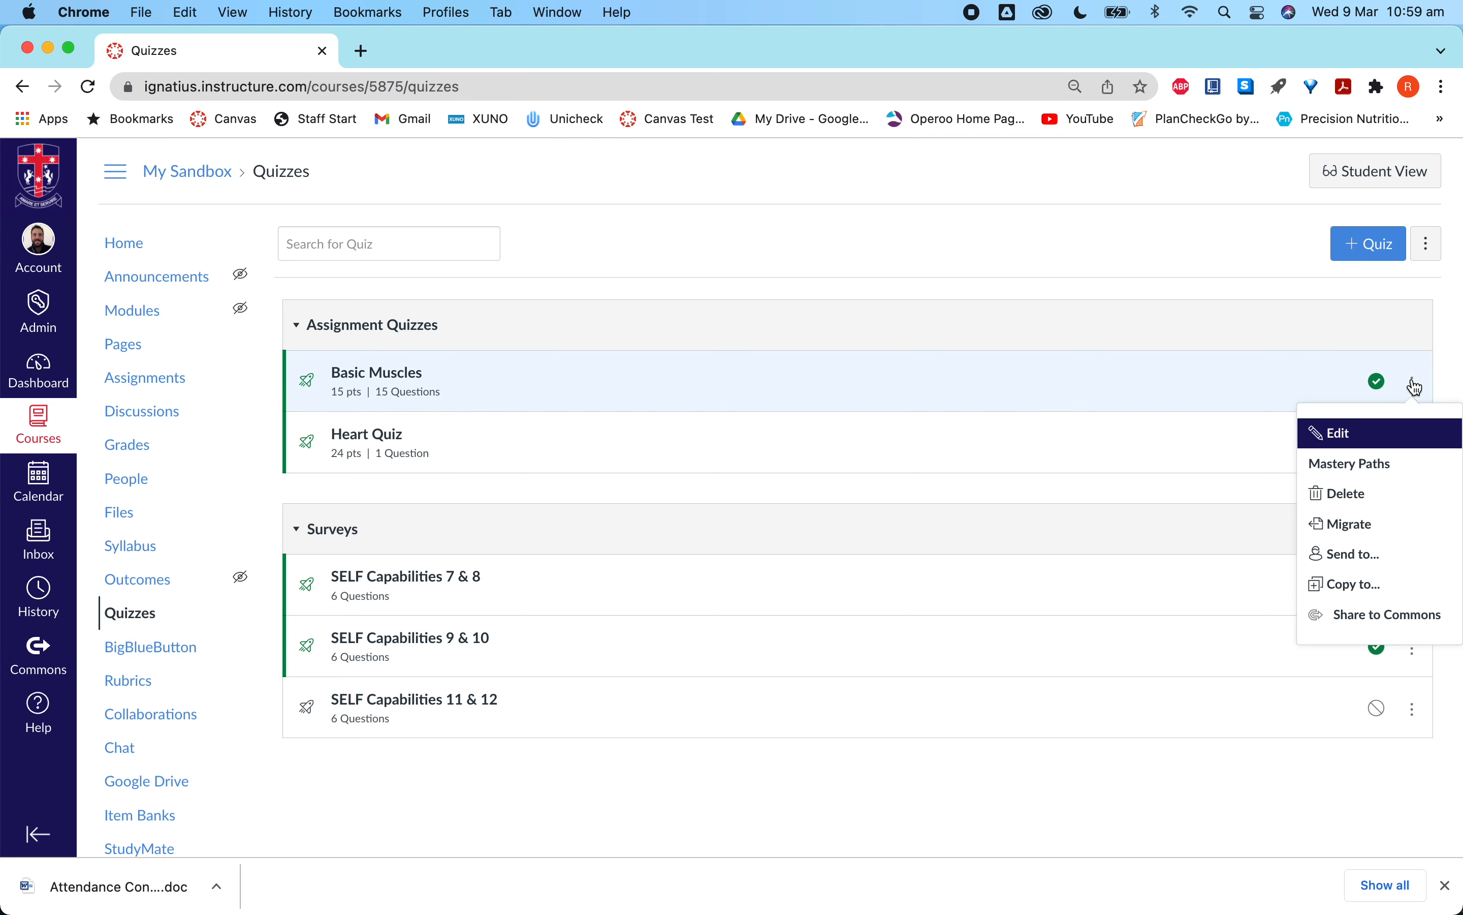
pyautogui.click(1376, 628)
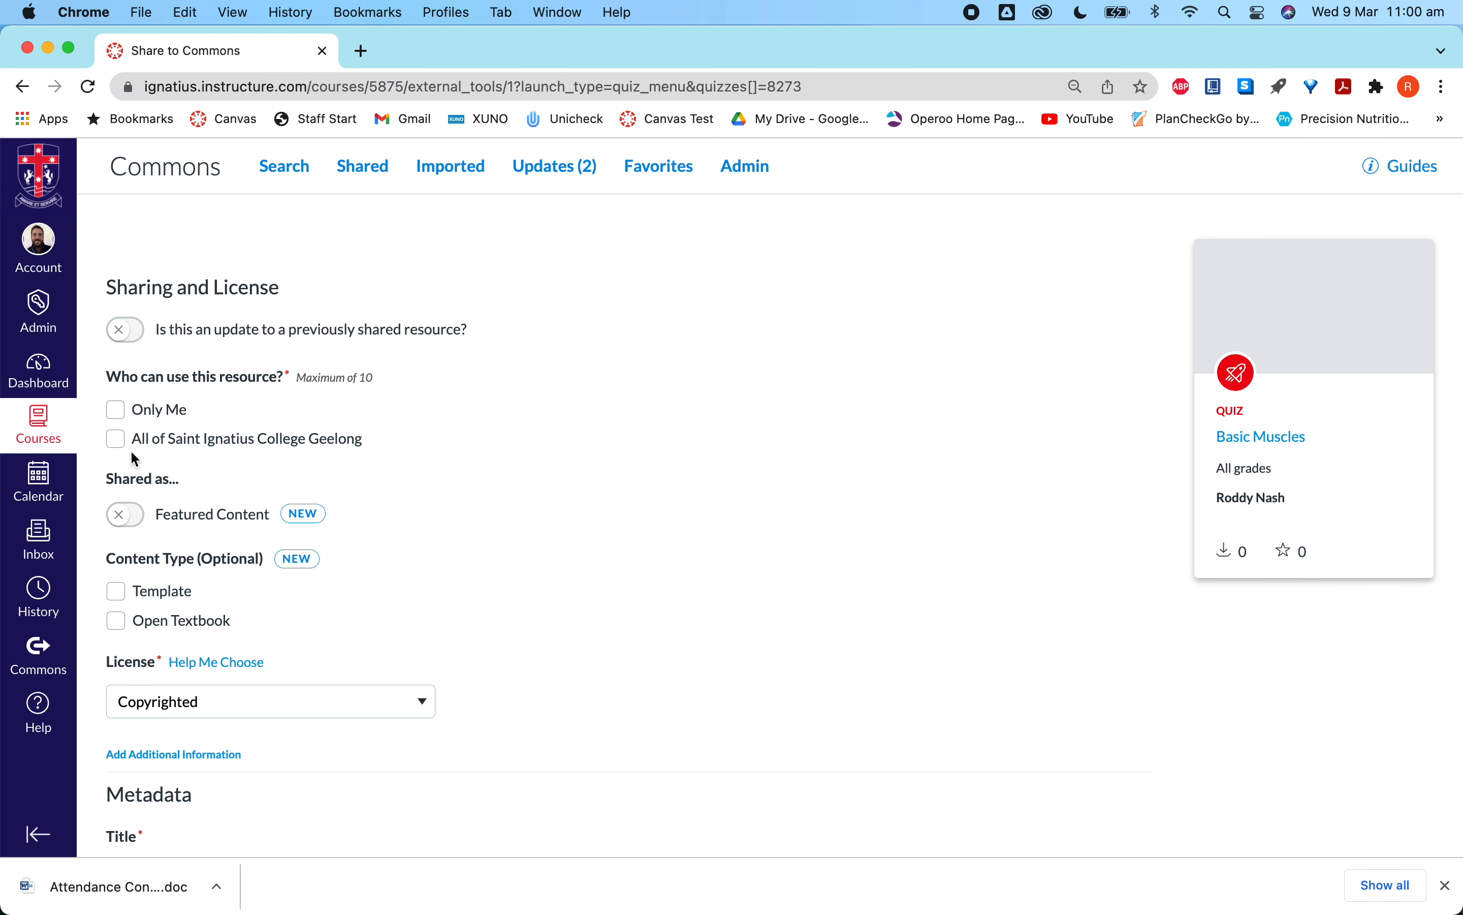
pyautogui.scroll(-3, 106, 434)
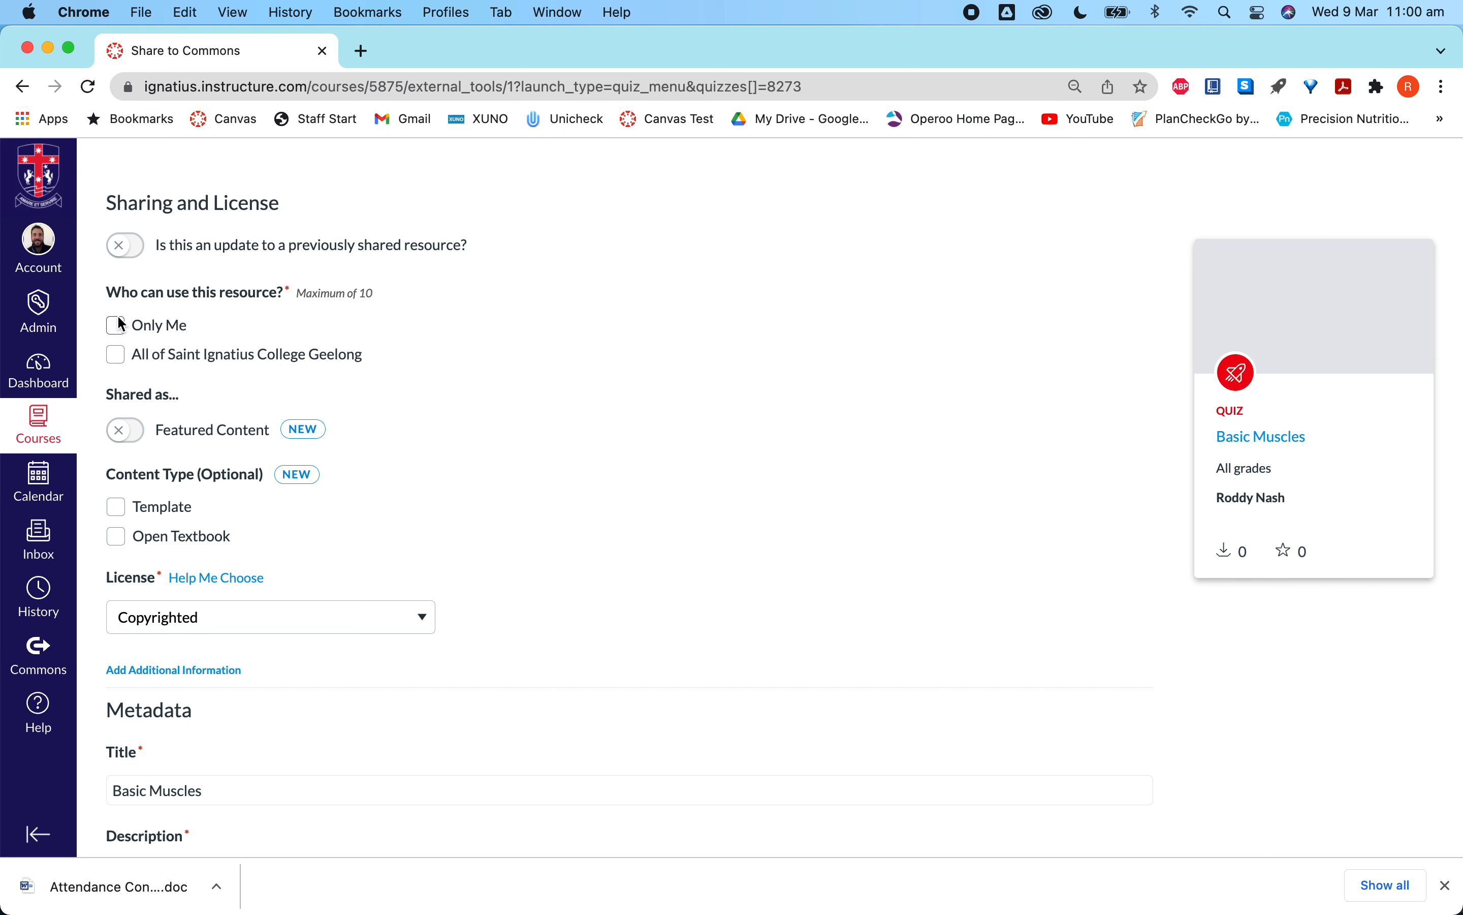
pyautogui.click(116, 324)
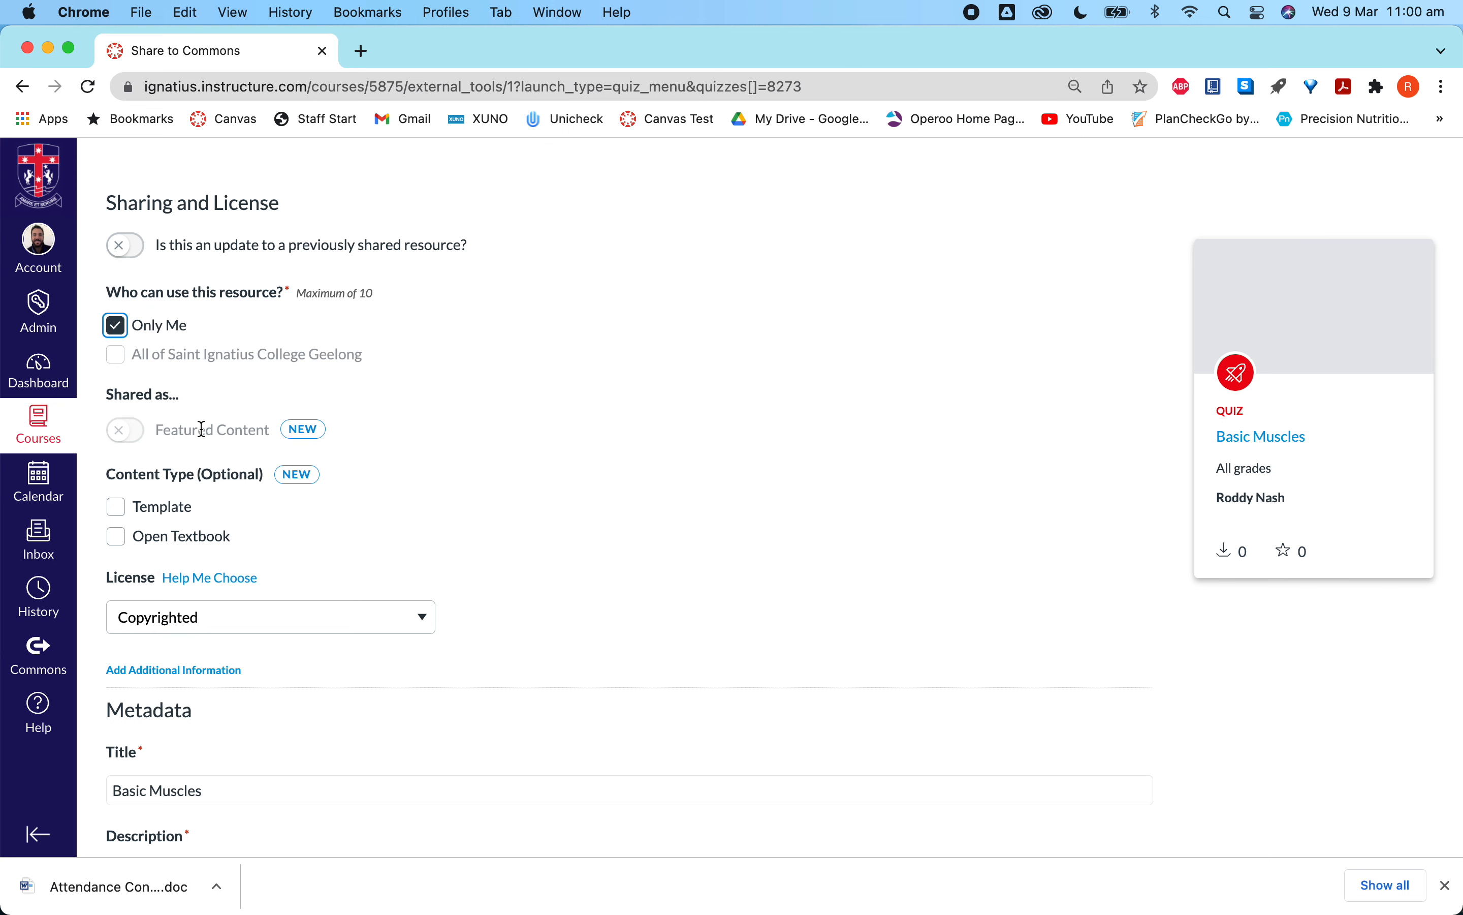
pyautogui.scroll(-5, 202, 430)
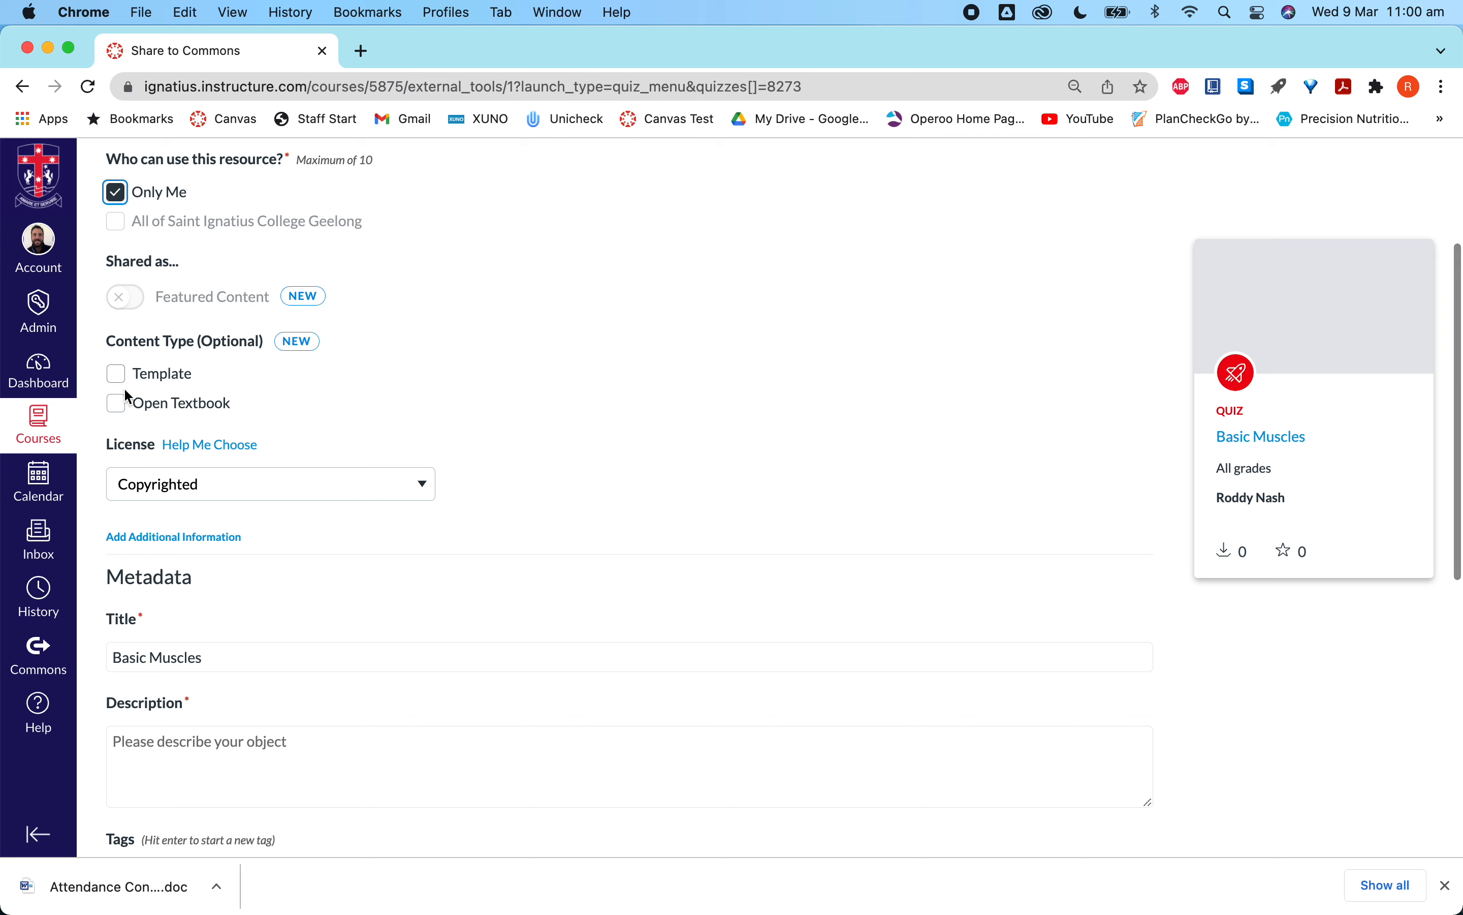
pyautogui.click(117, 374)
pyautogui.scroll(-5, 296, 459)
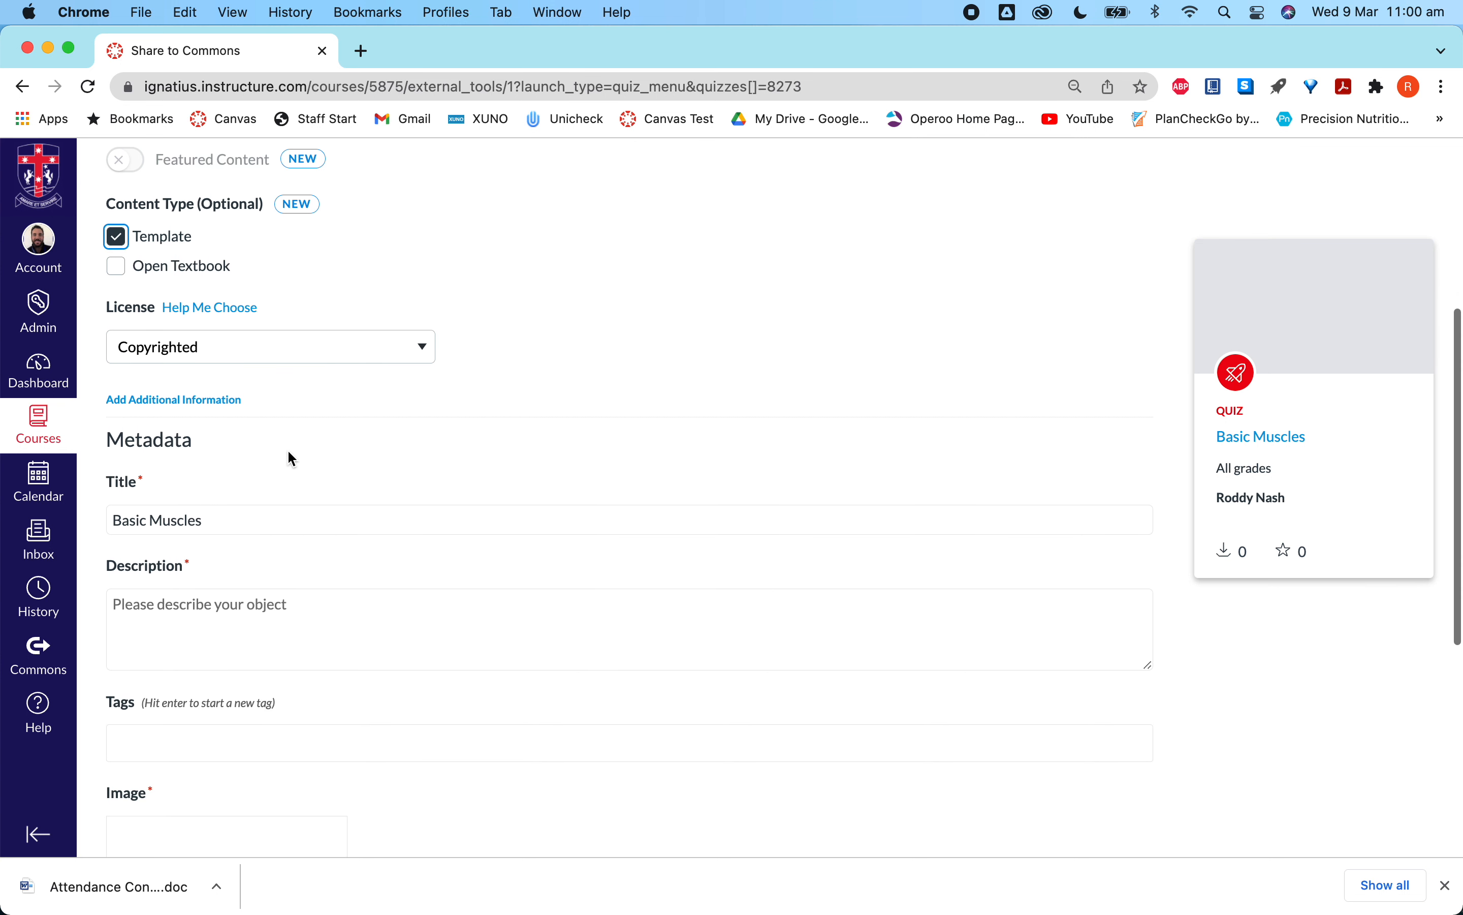
pyautogui.click(118, 236)
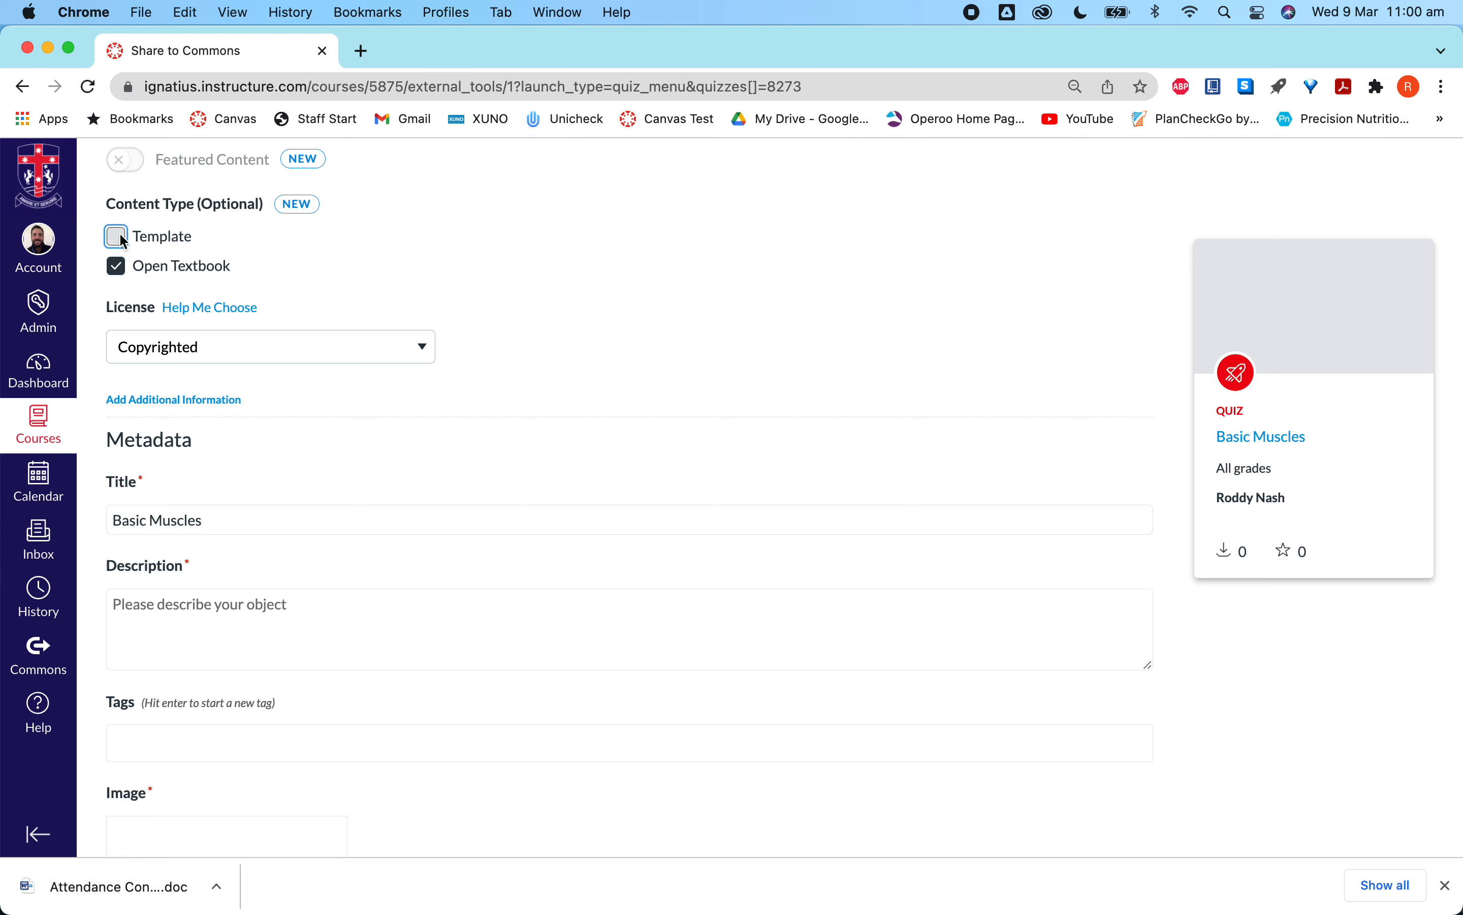
pyautogui.click(117, 267)
# Choose Copyrighted as the license for the shared quiz
pyautogui.scroll(-3, 318, 411)
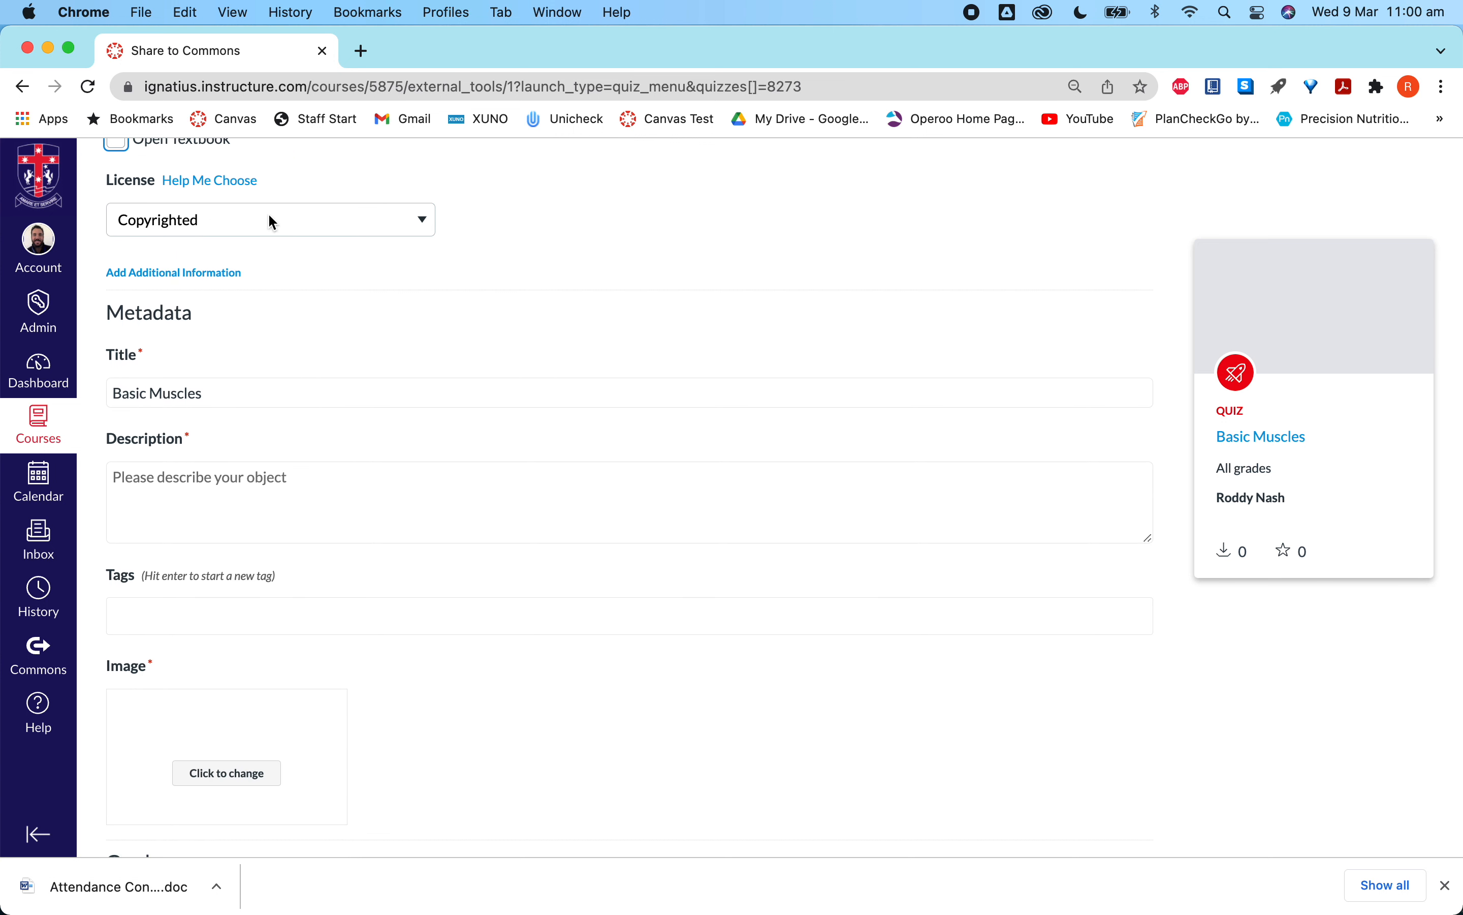
pyautogui.click(247, 218)
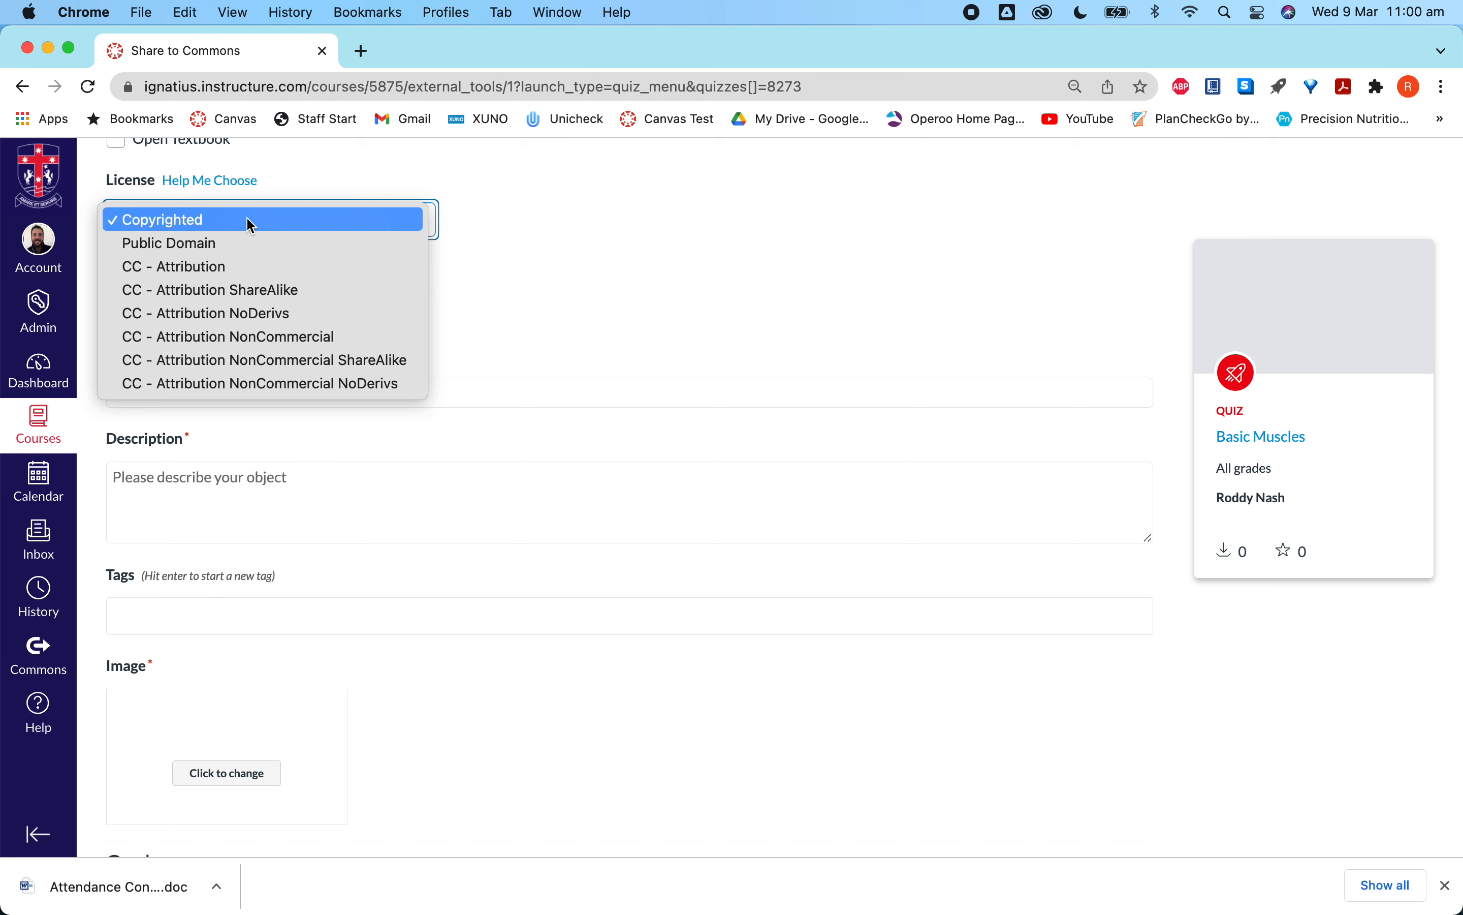
pyautogui.click(251, 221)
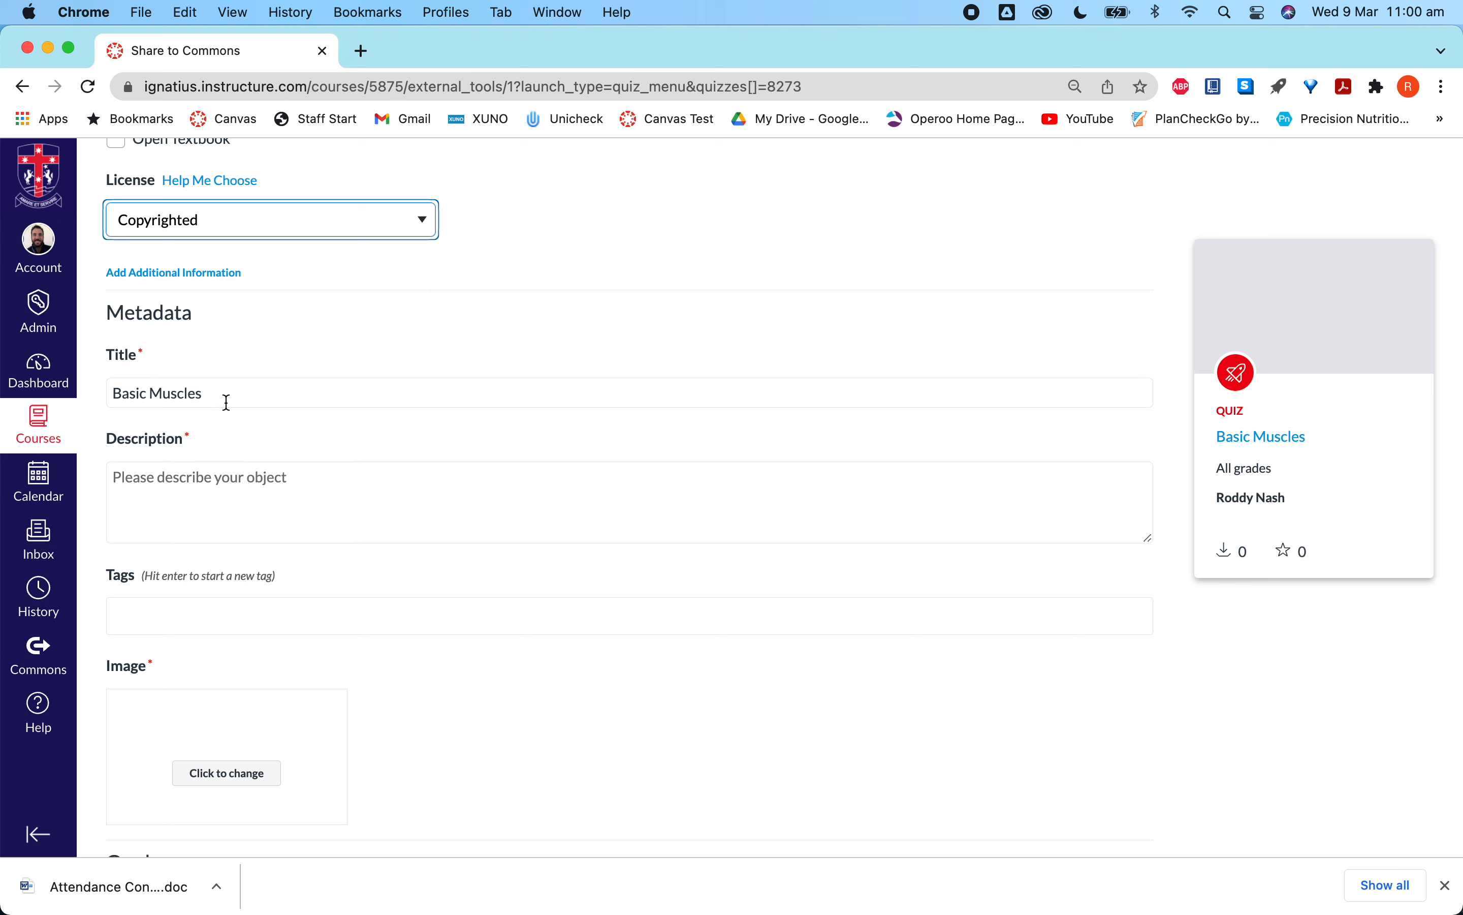
# Extend the resource title to "Basic Muscles Yr 9 PFIT" and copy the same text into the description
pyautogui.click(245, 395)
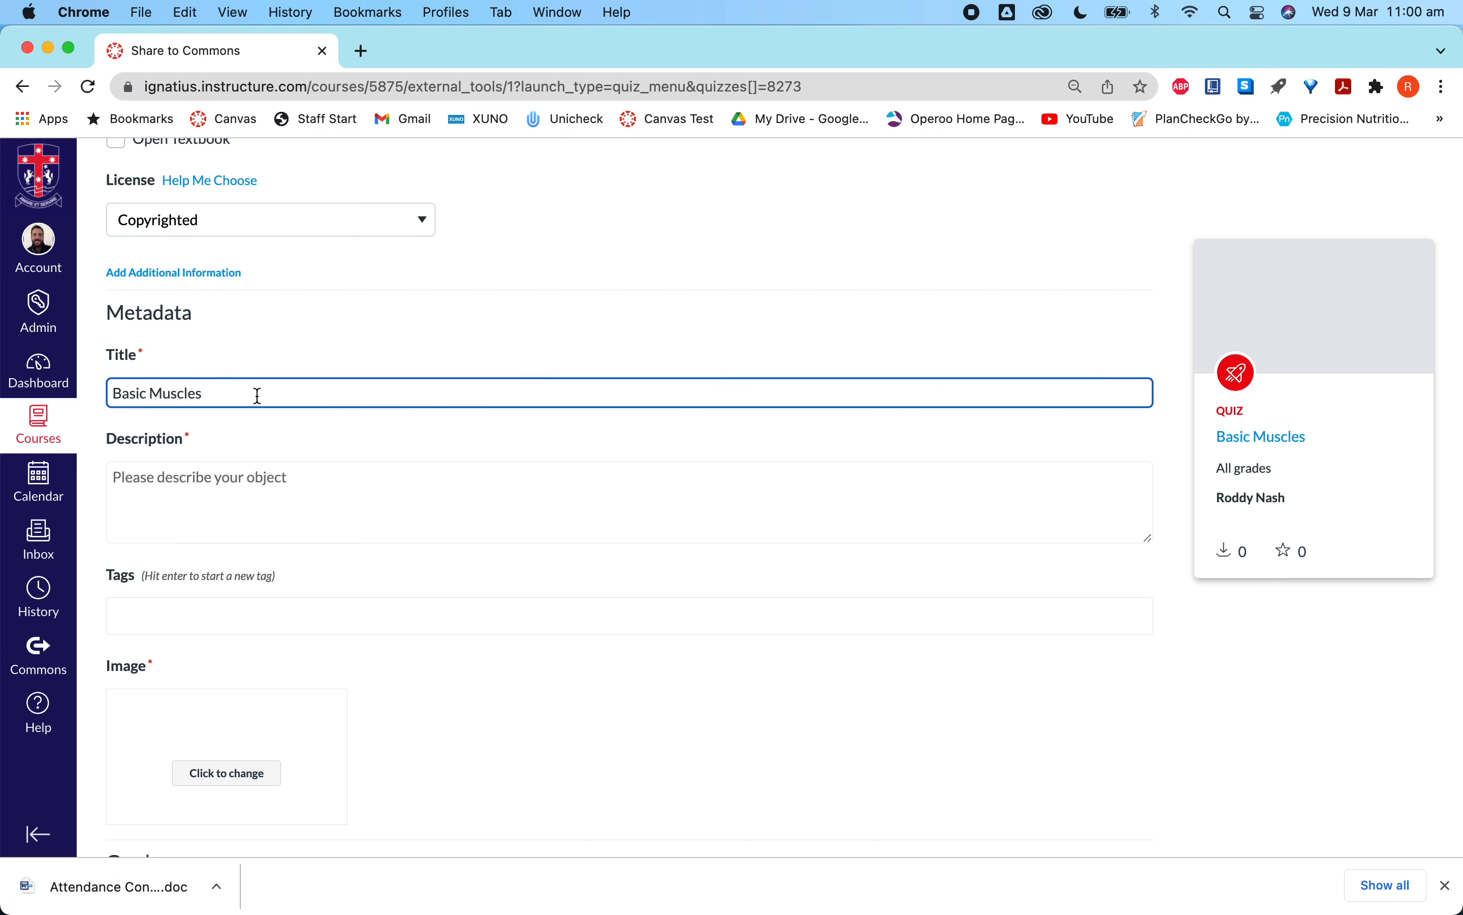
pyautogui.write('Yr 9 PFIT')
pyautogui.tripleClick(321, 398)
pyautogui.press('super+c')
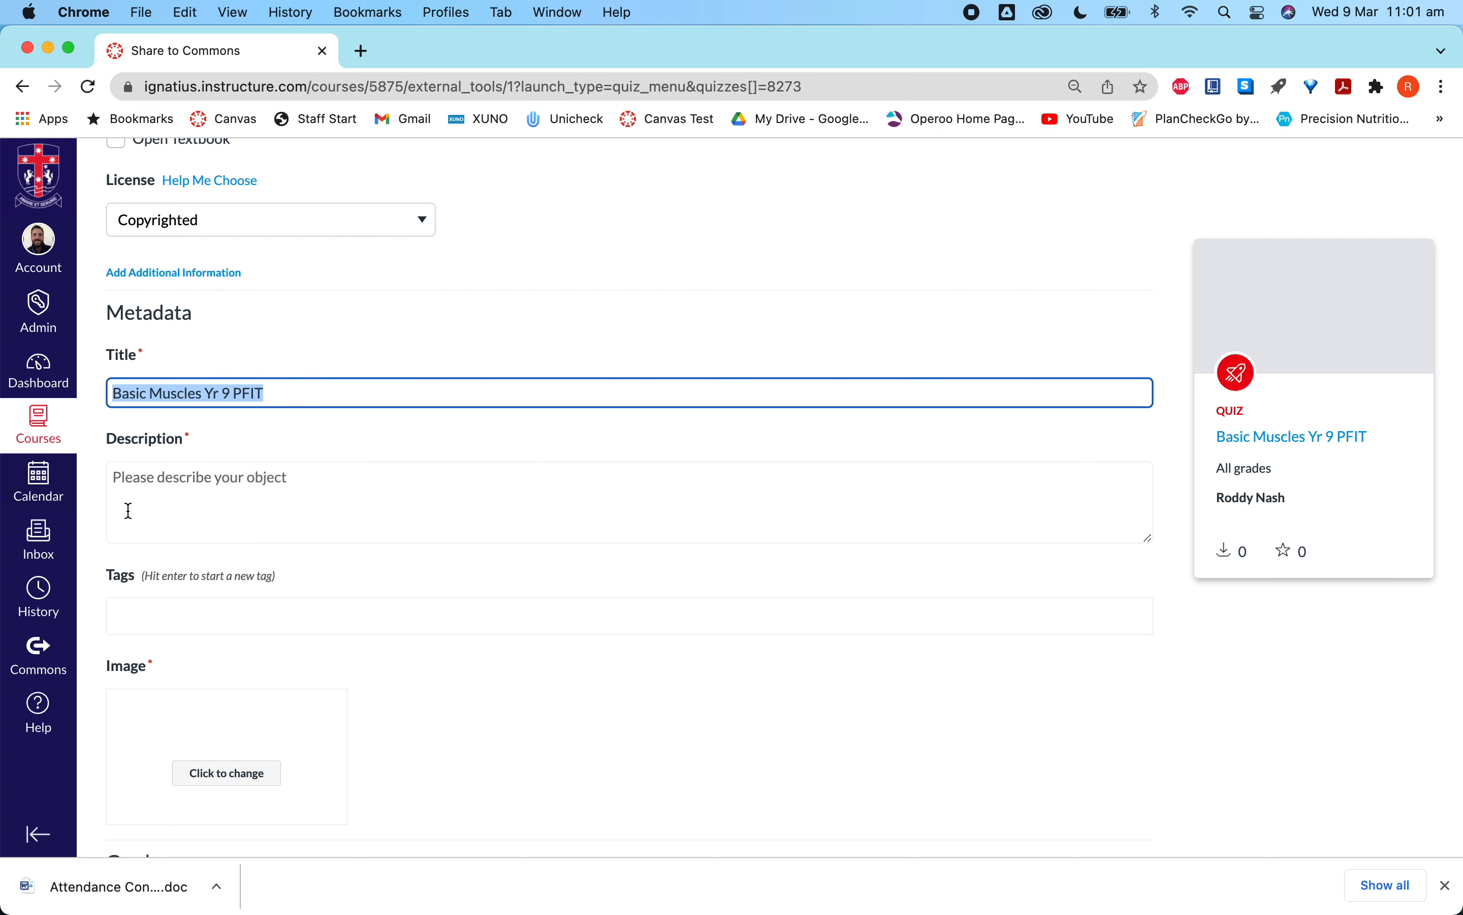
pyautogui.click(163, 511)
pyautogui.press('super+v')
pyautogui.scroll(-5, 372, 652)
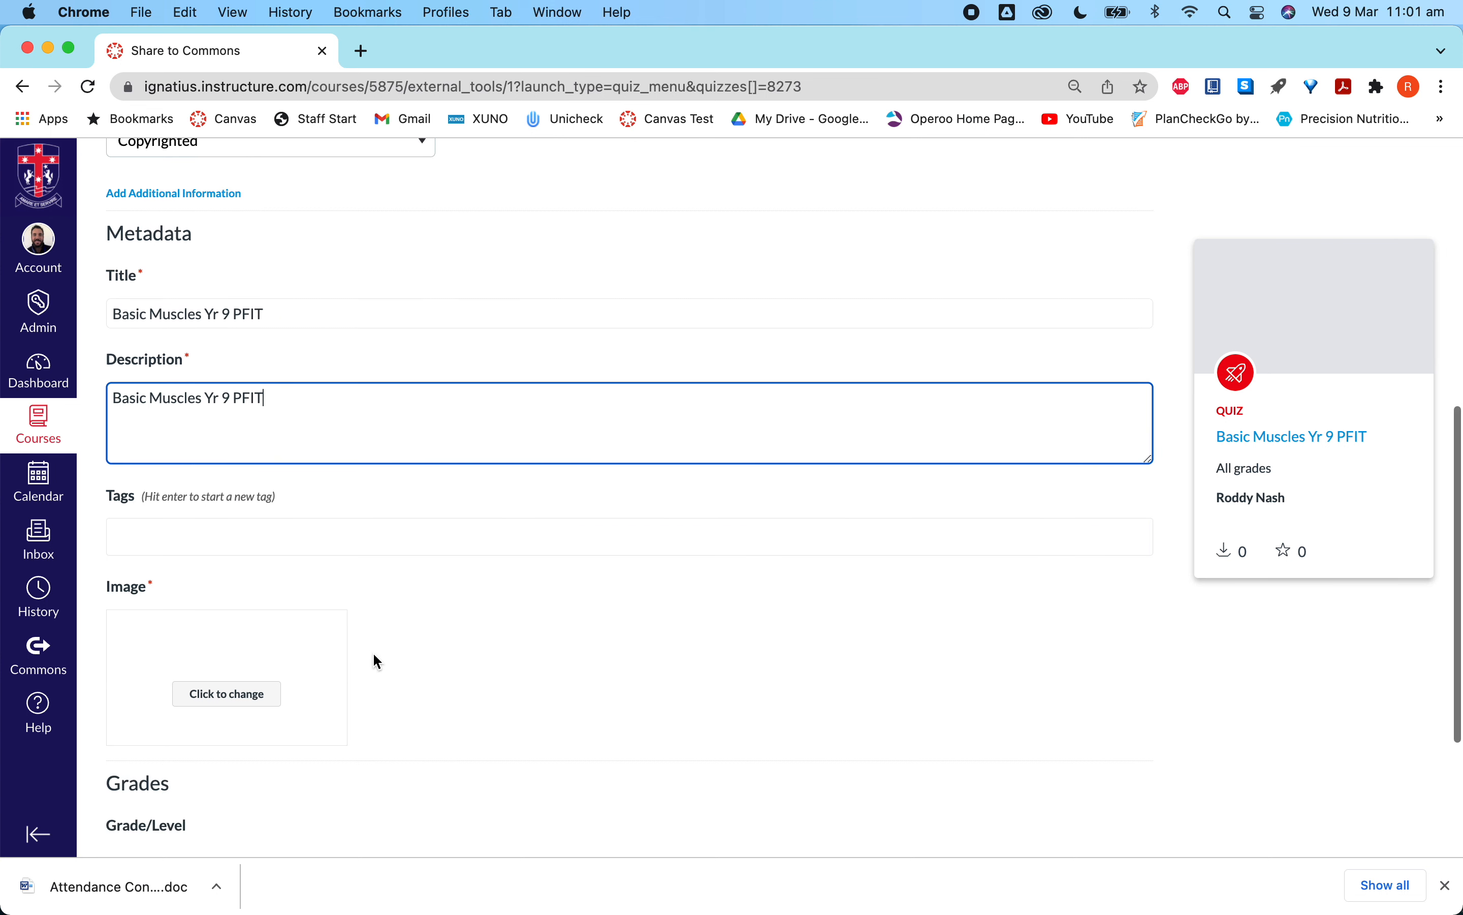
# Search the image library for "sport" and use the photo of legs in black shoes as the resource image
pyautogui.click(221, 557)
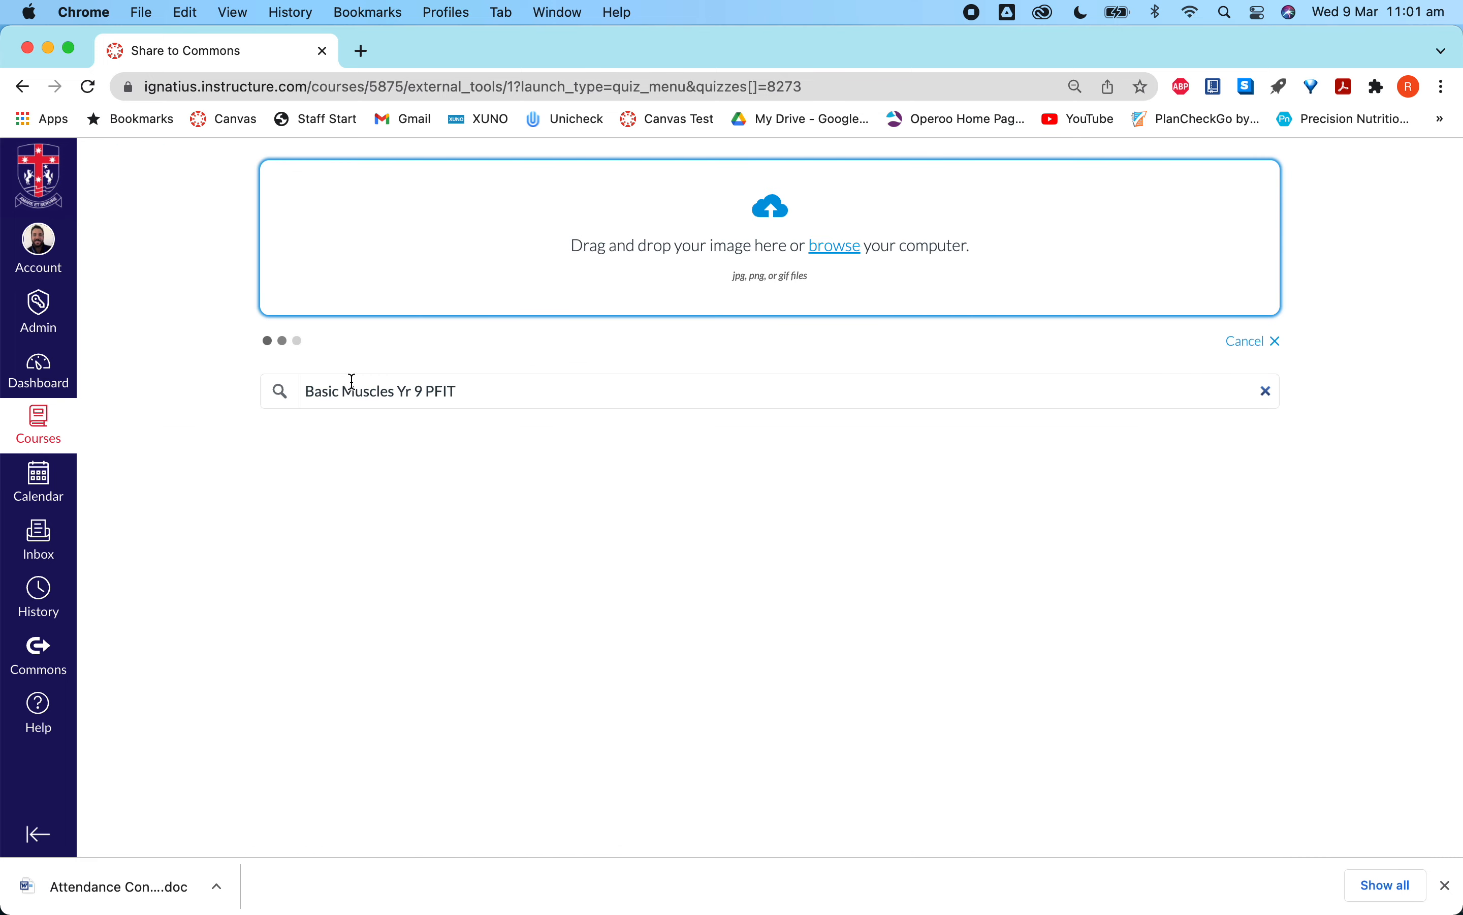
pyautogui.doubleClick(352, 391)
pyautogui.press('super+a')
pyautogui.write('sport')
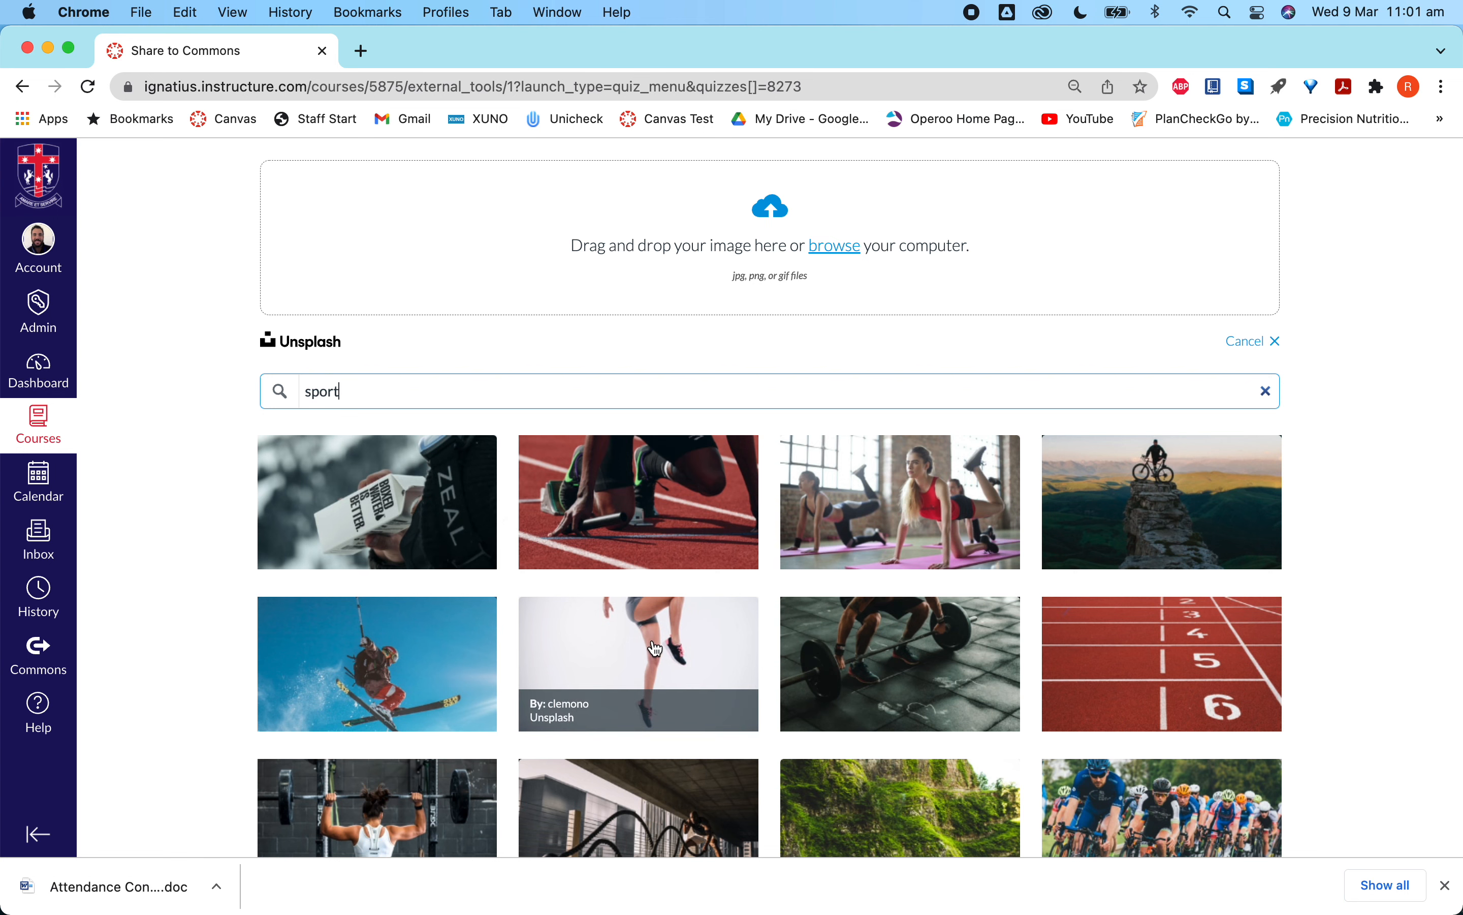
pyautogui.rightClick(654, 638)
pyautogui.click(581, 623)
pyautogui.click(587, 620)
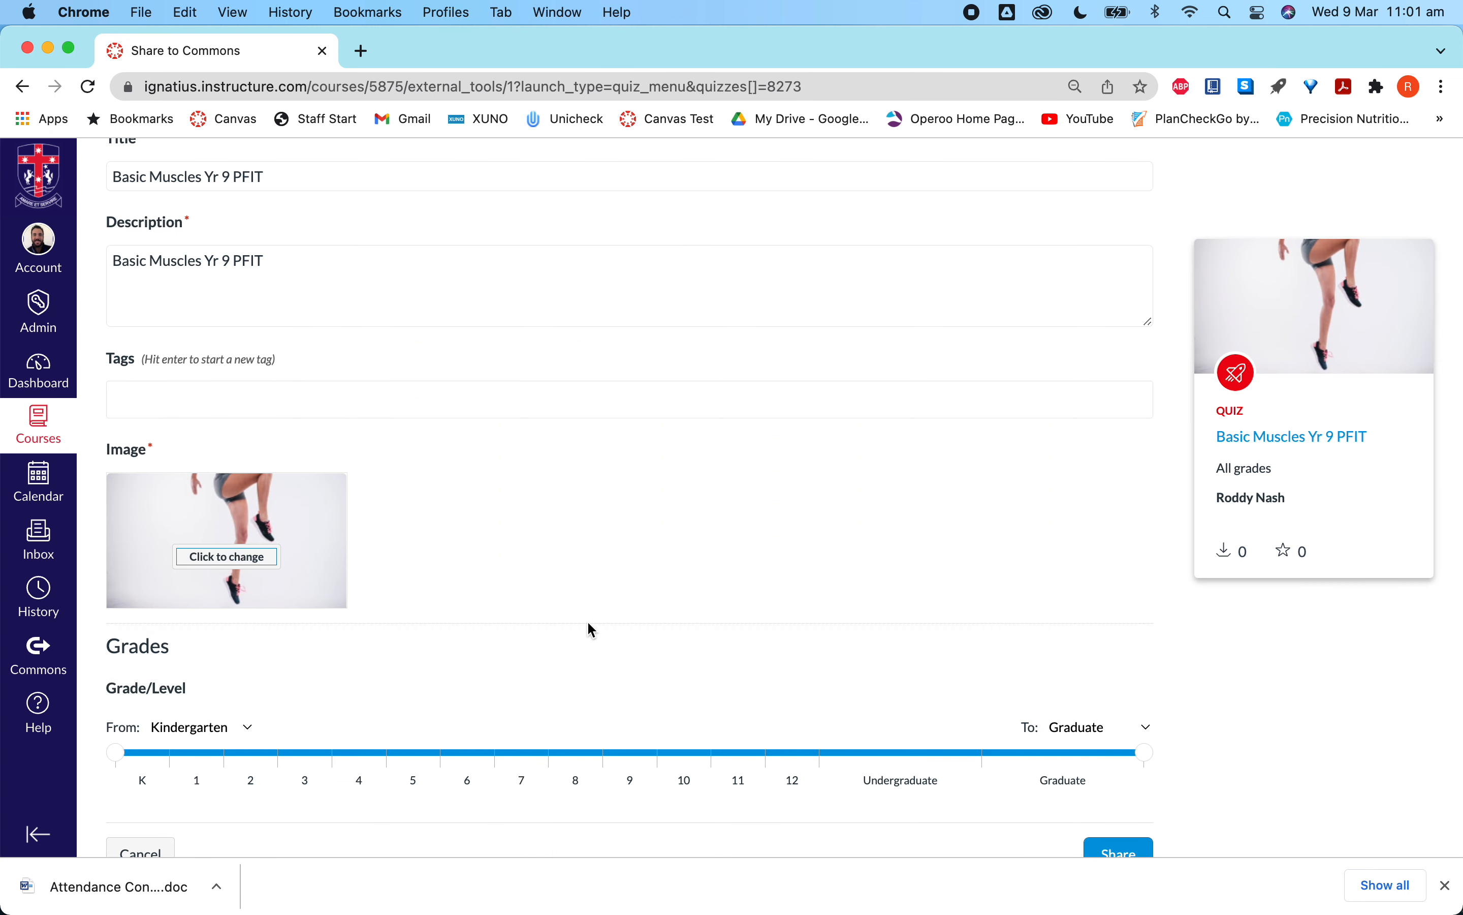
# Limit the grade level to 9th grade only and share the quiz to Commons
pyautogui.scroll(-2, 386, 627)
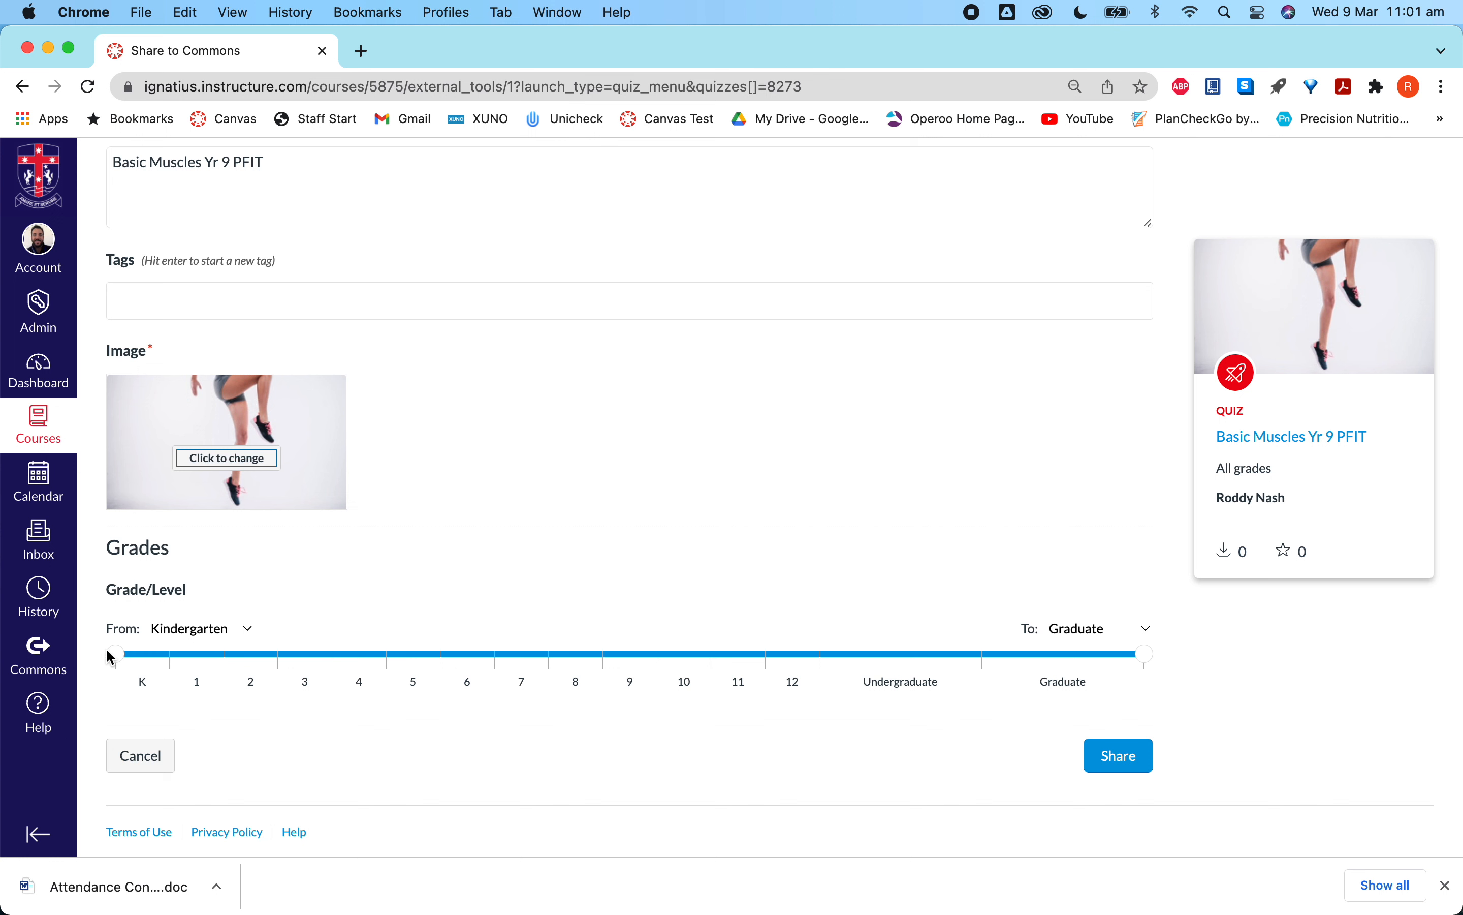
pyautogui.moveTo(118, 661); pyautogui.dragTo(592, 673)
pyautogui.moveTo(1148, 655); pyautogui.dragTo(620, 653)
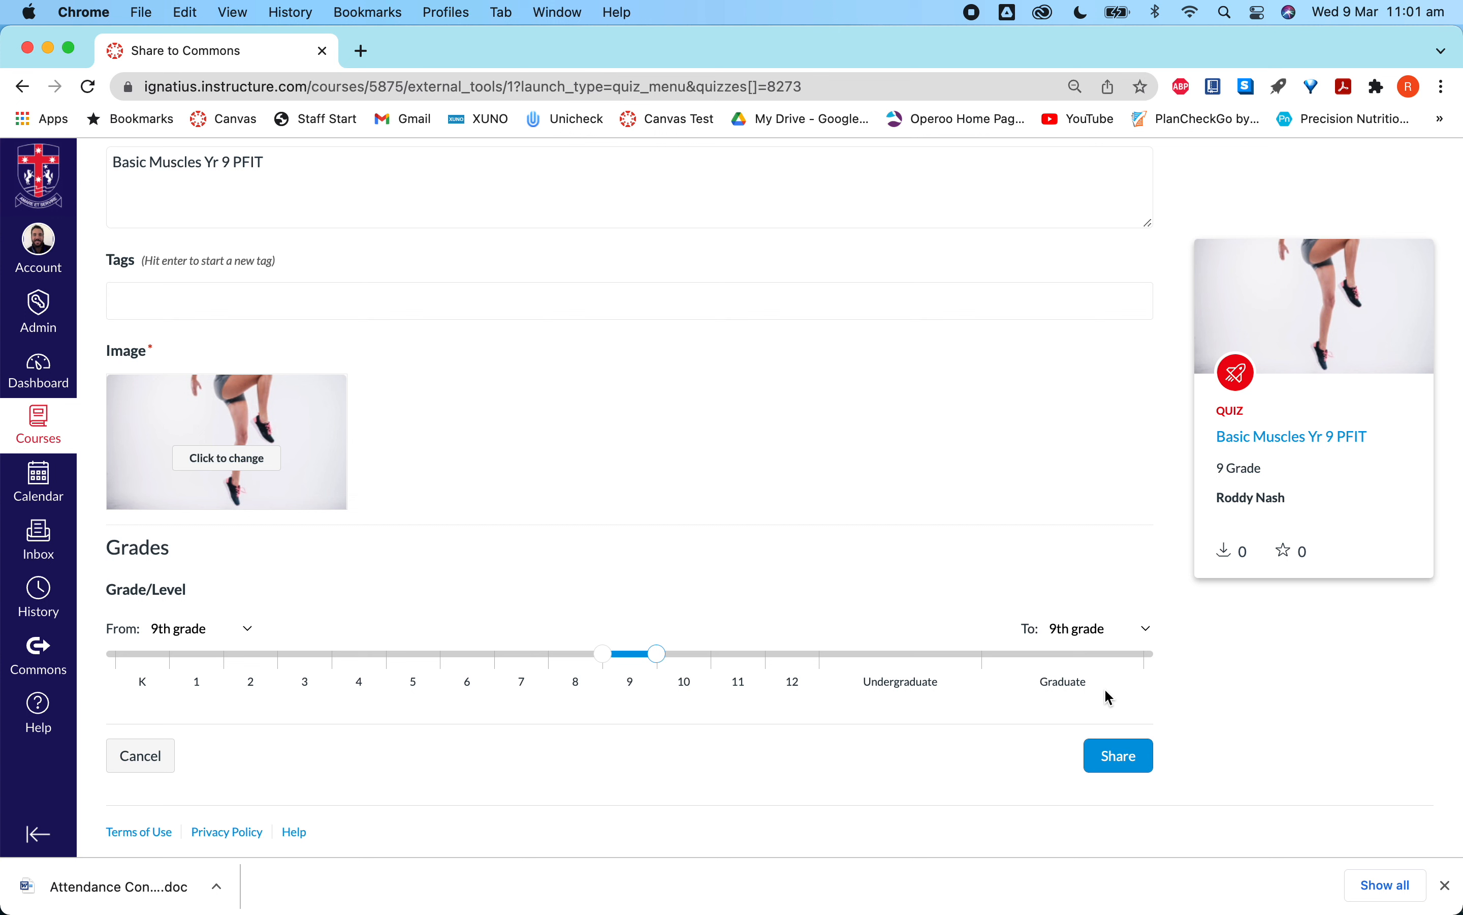
pyautogui.click(1114, 756)
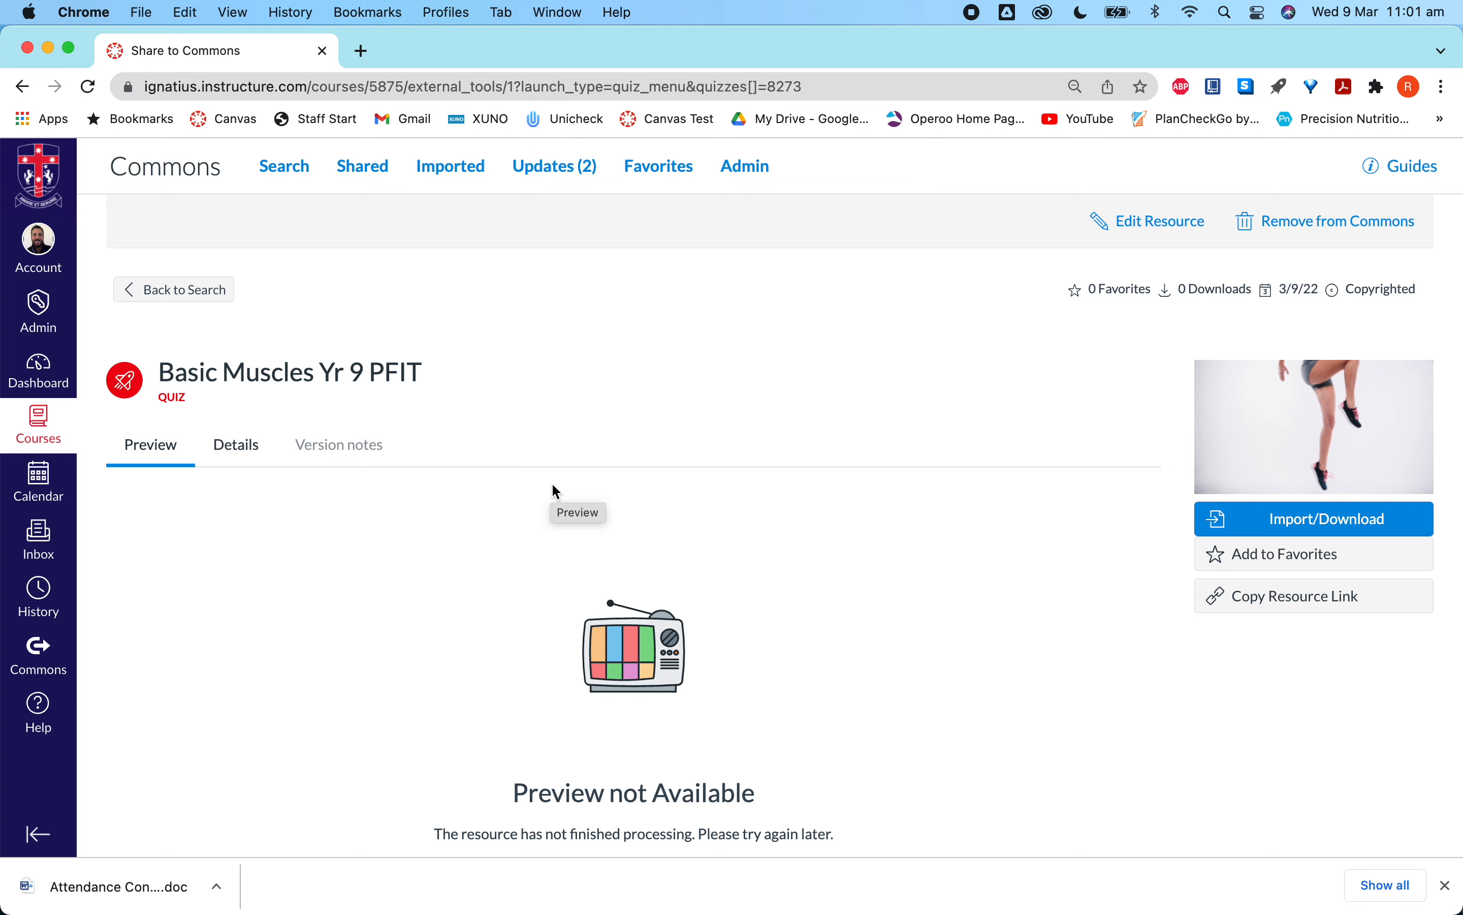
# Open the shared quiz's import options and select the courses 9 Personal Fitness 2022 Blueprint and 9 Personal Fitness DC semester 1 2022
pyautogui.click(1224, 519)
pyautogui.scroll(-2, 1006, 532)
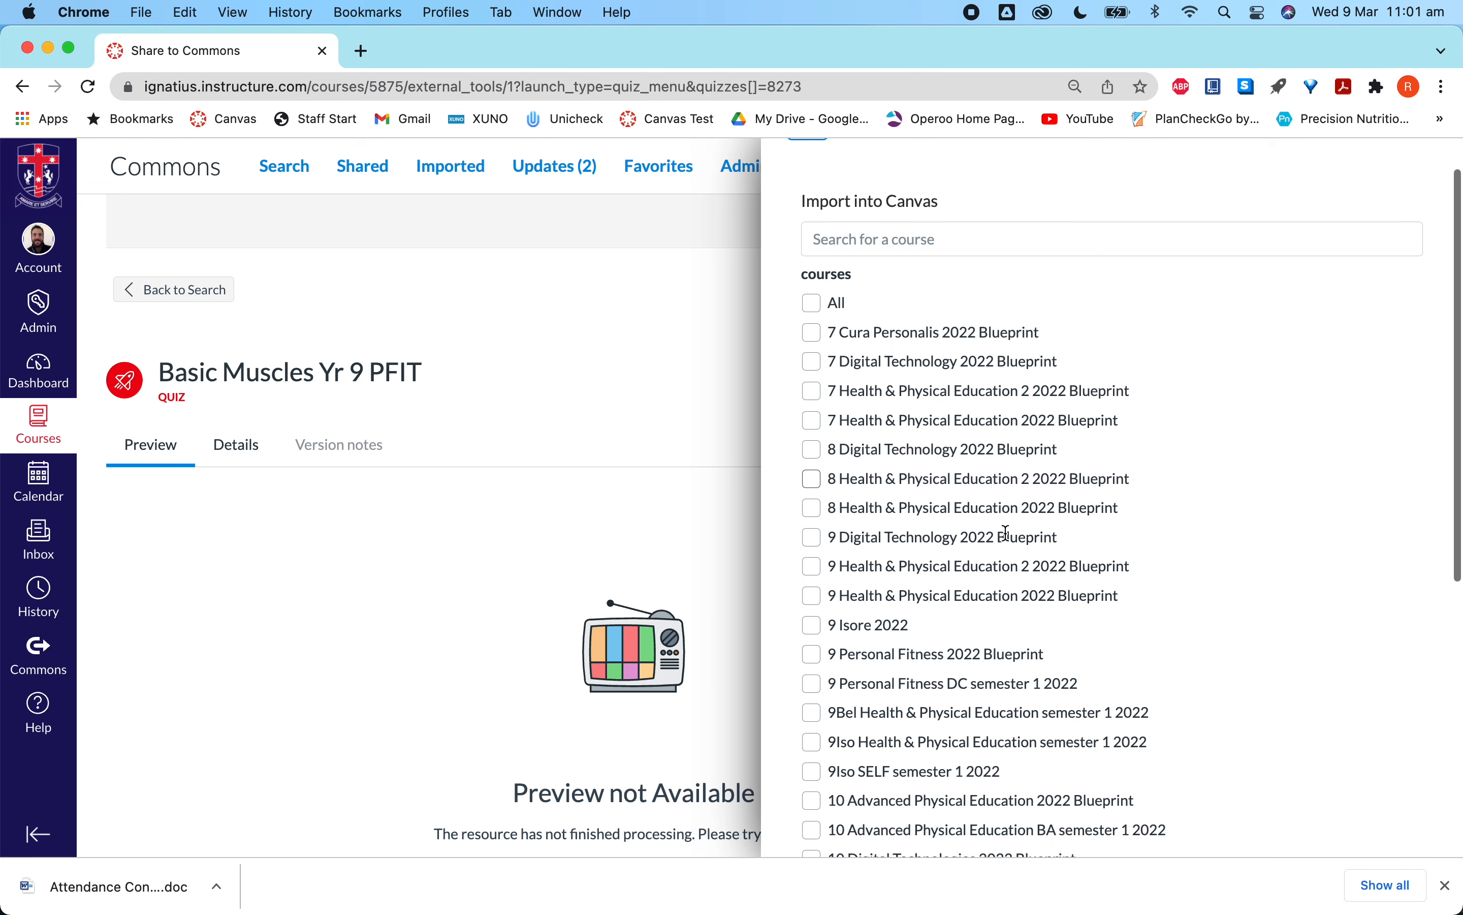
pyautogui.scroll(-1, 1007, 533)
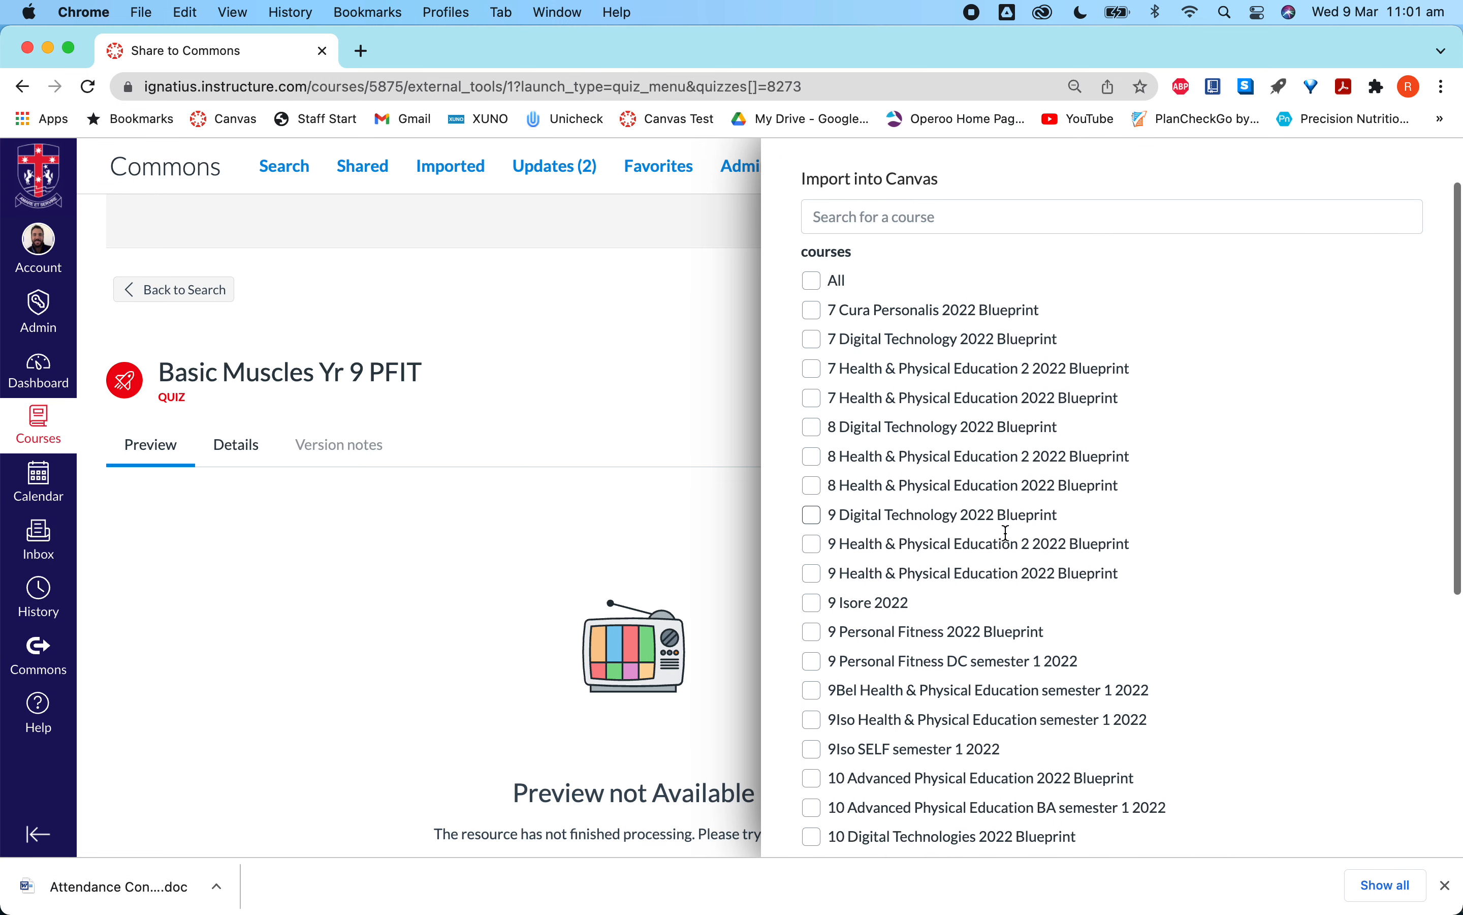
pyautogui.scroll(-2, 905, 742)
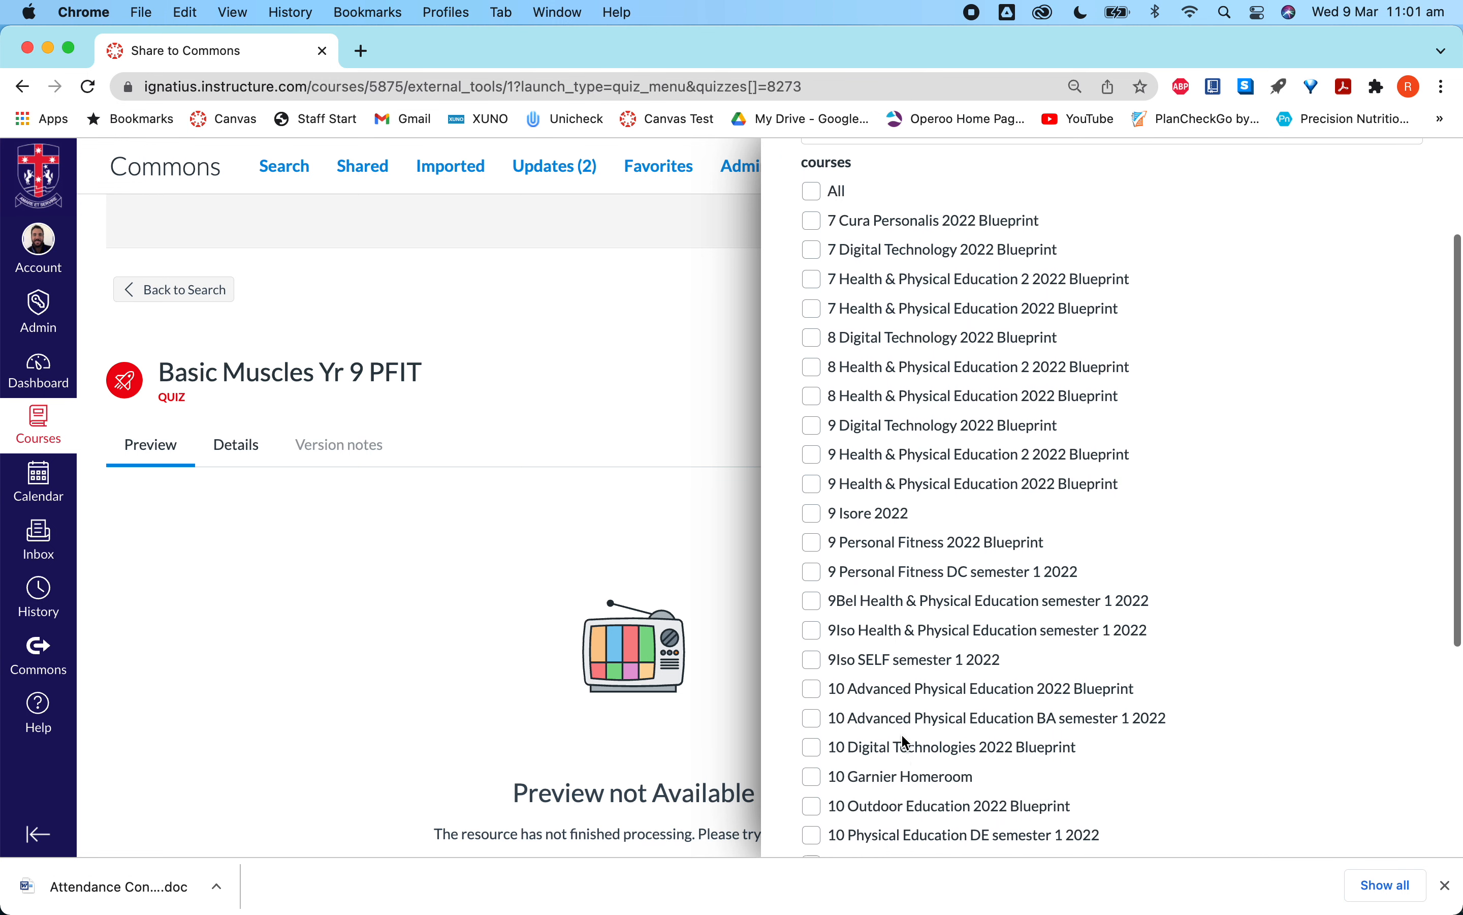
pyautogui.click(817, 533)
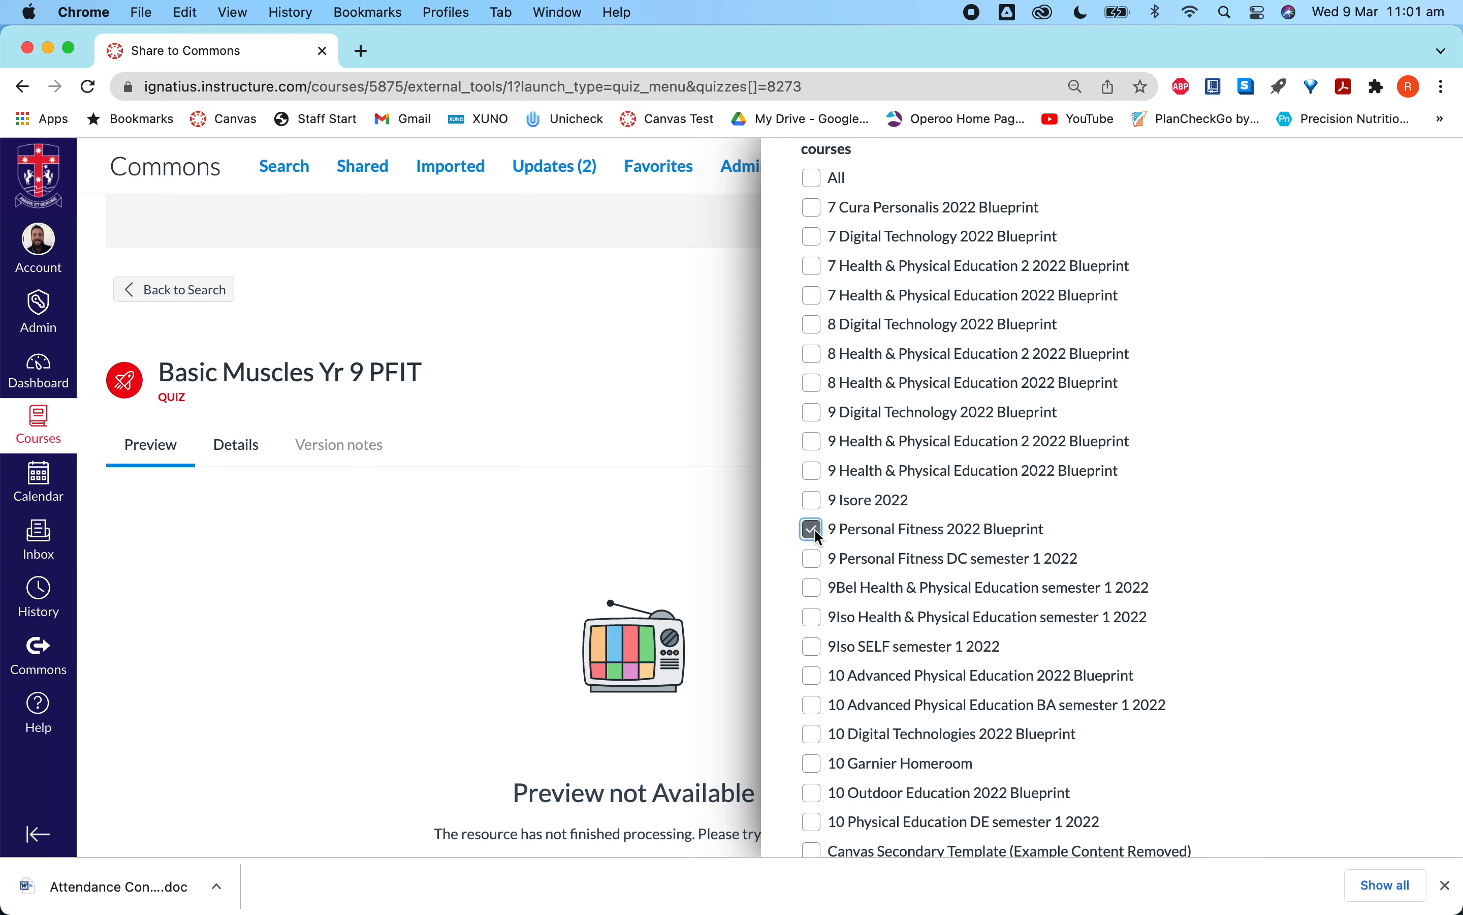
pyautogui.click(811, 553)
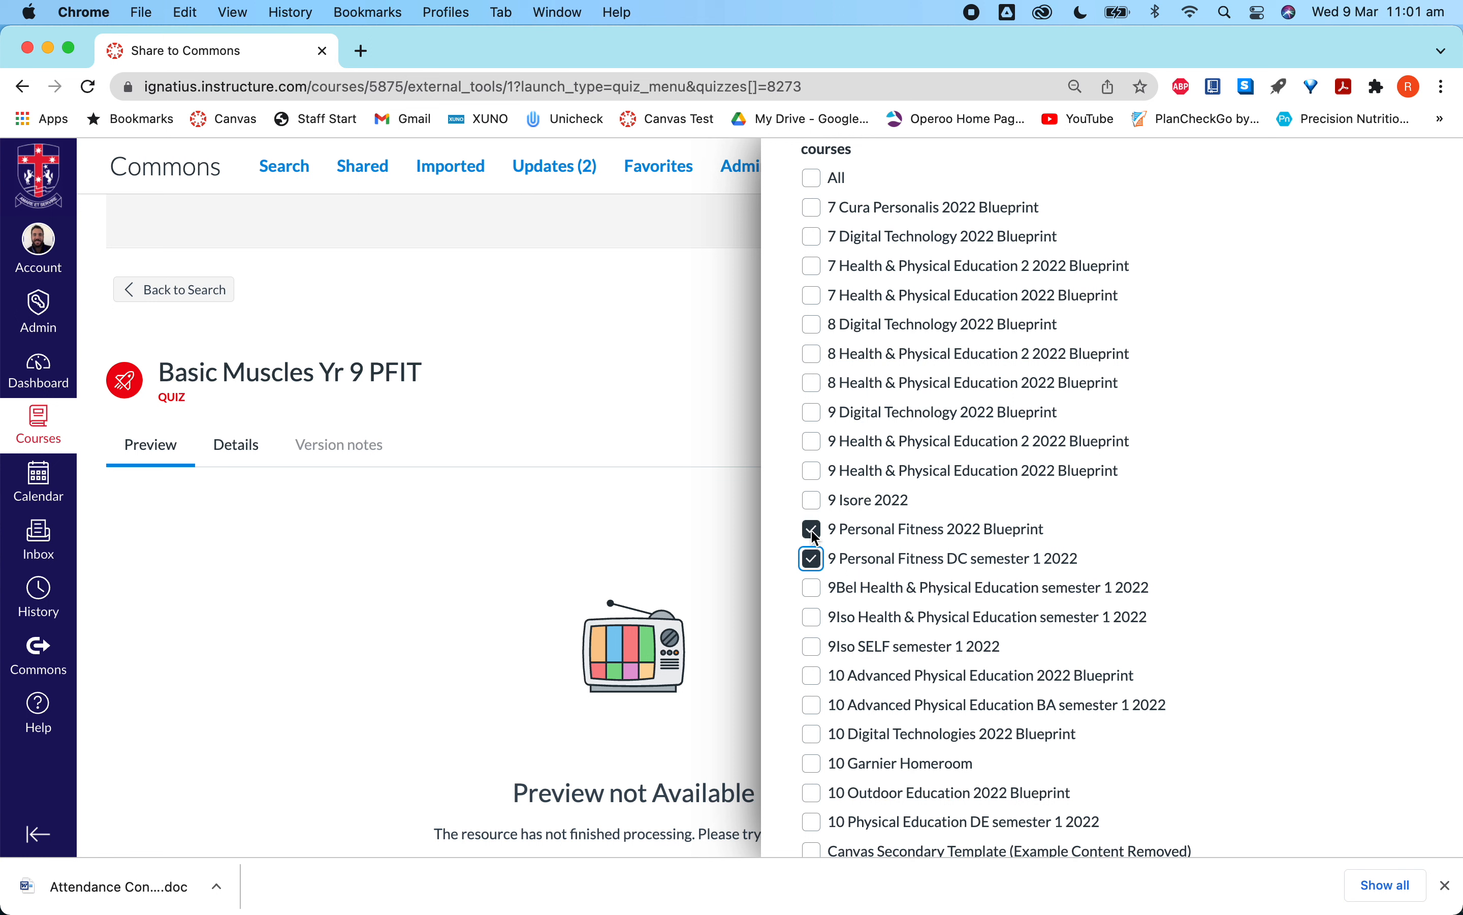
# Toggle the selection of the two 9 Personal Fitness courses and close the import options without importing
pyautogui.click(814, 532)
pyautogui.click(823, 561)
pyautogui.click(814, 531)
pyautogui.click(729, 522)
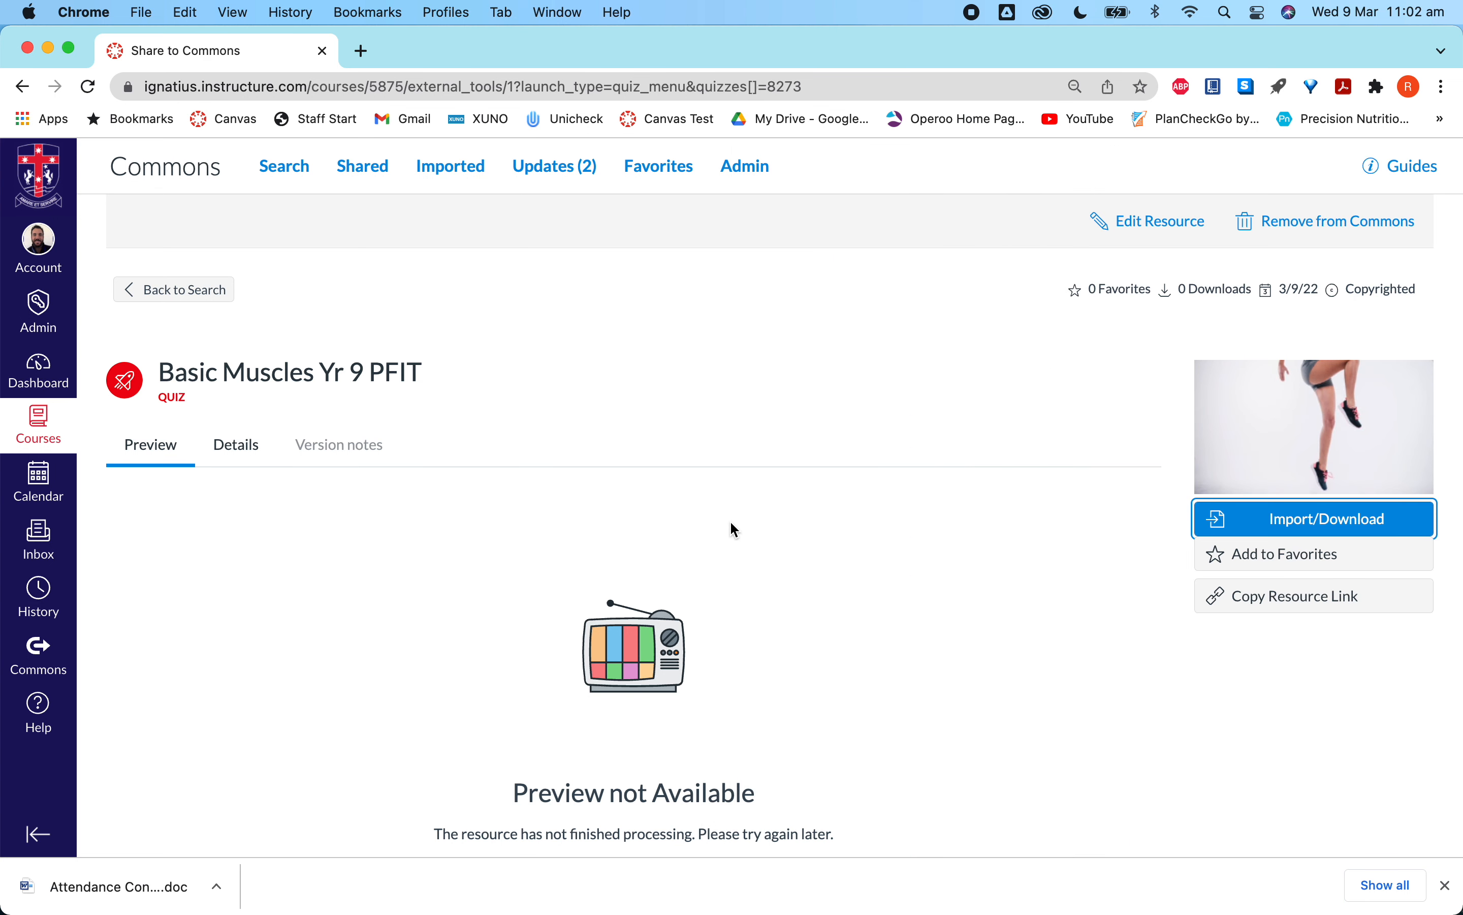
# Return to the Commons resource search page and briefly show the search field's earlier search terms
pyautogui.click(288, 177)
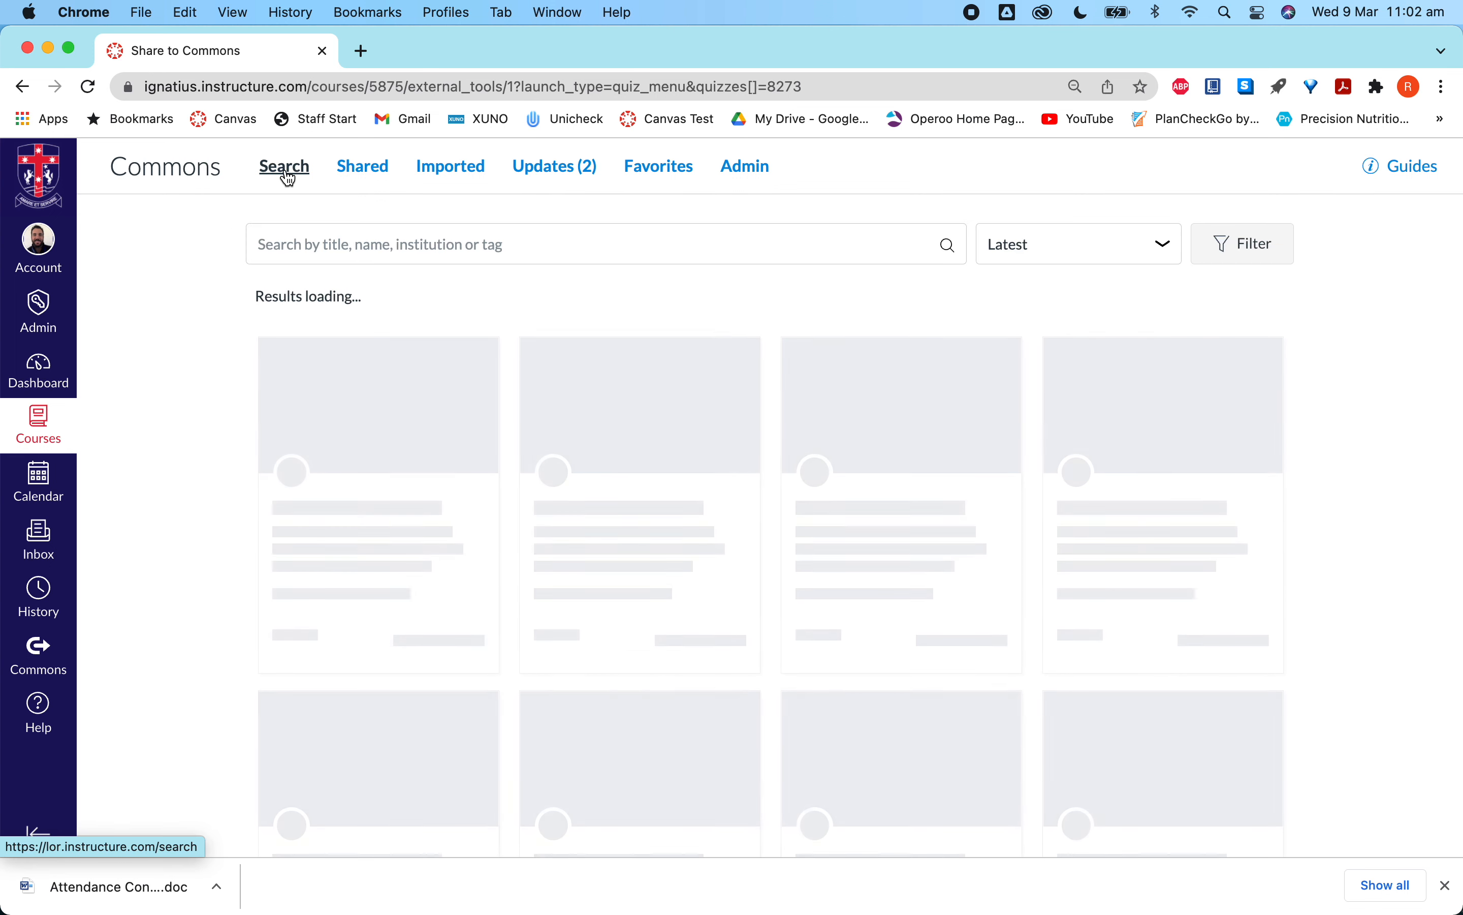
pyautogui.click(333, 245)
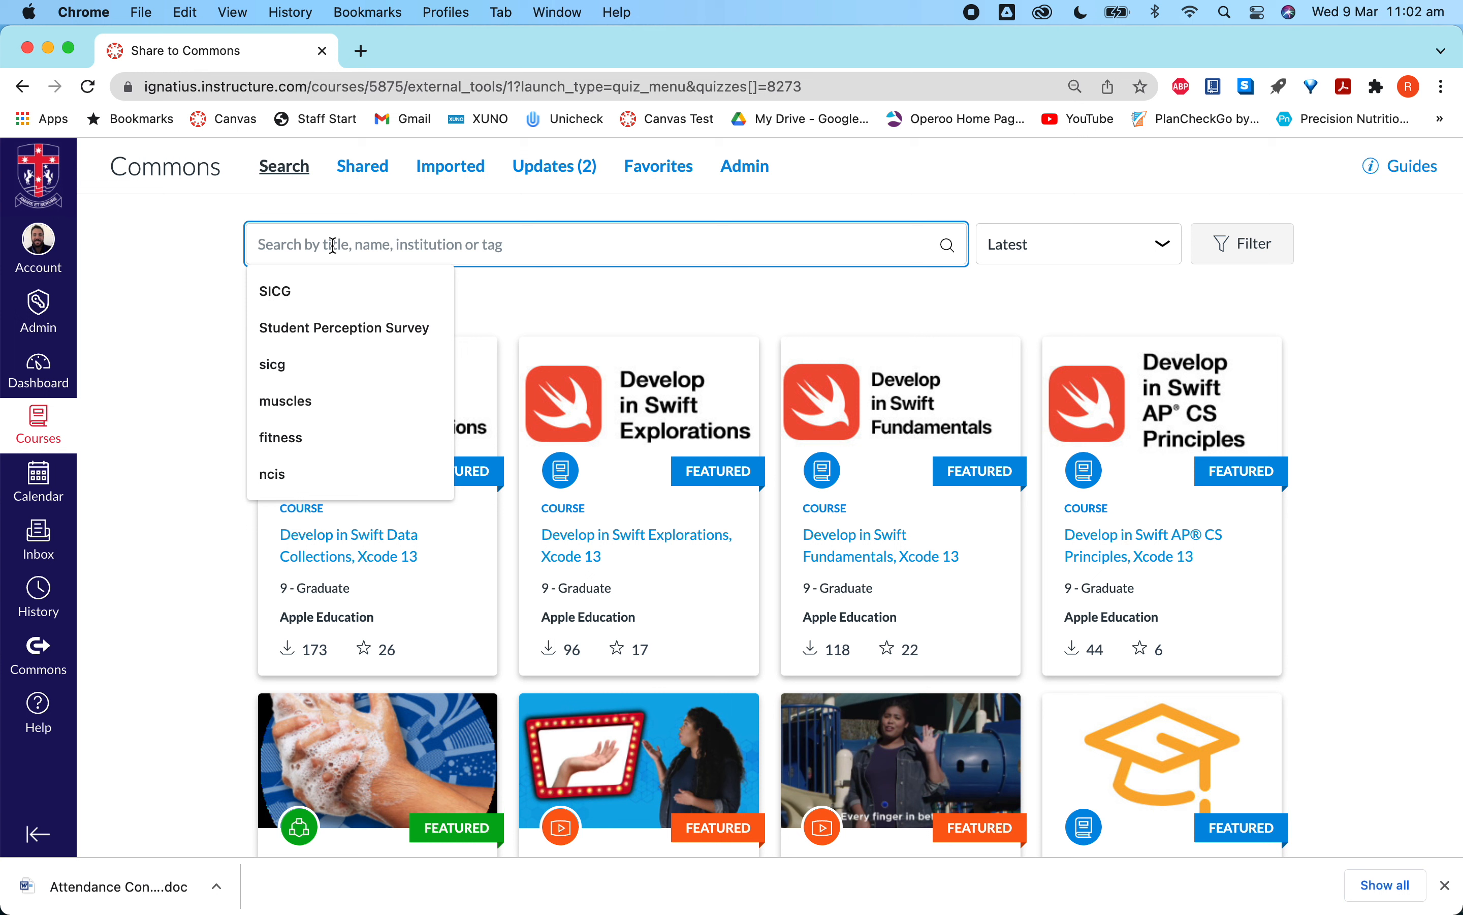
pyautogui.click(162, 280)
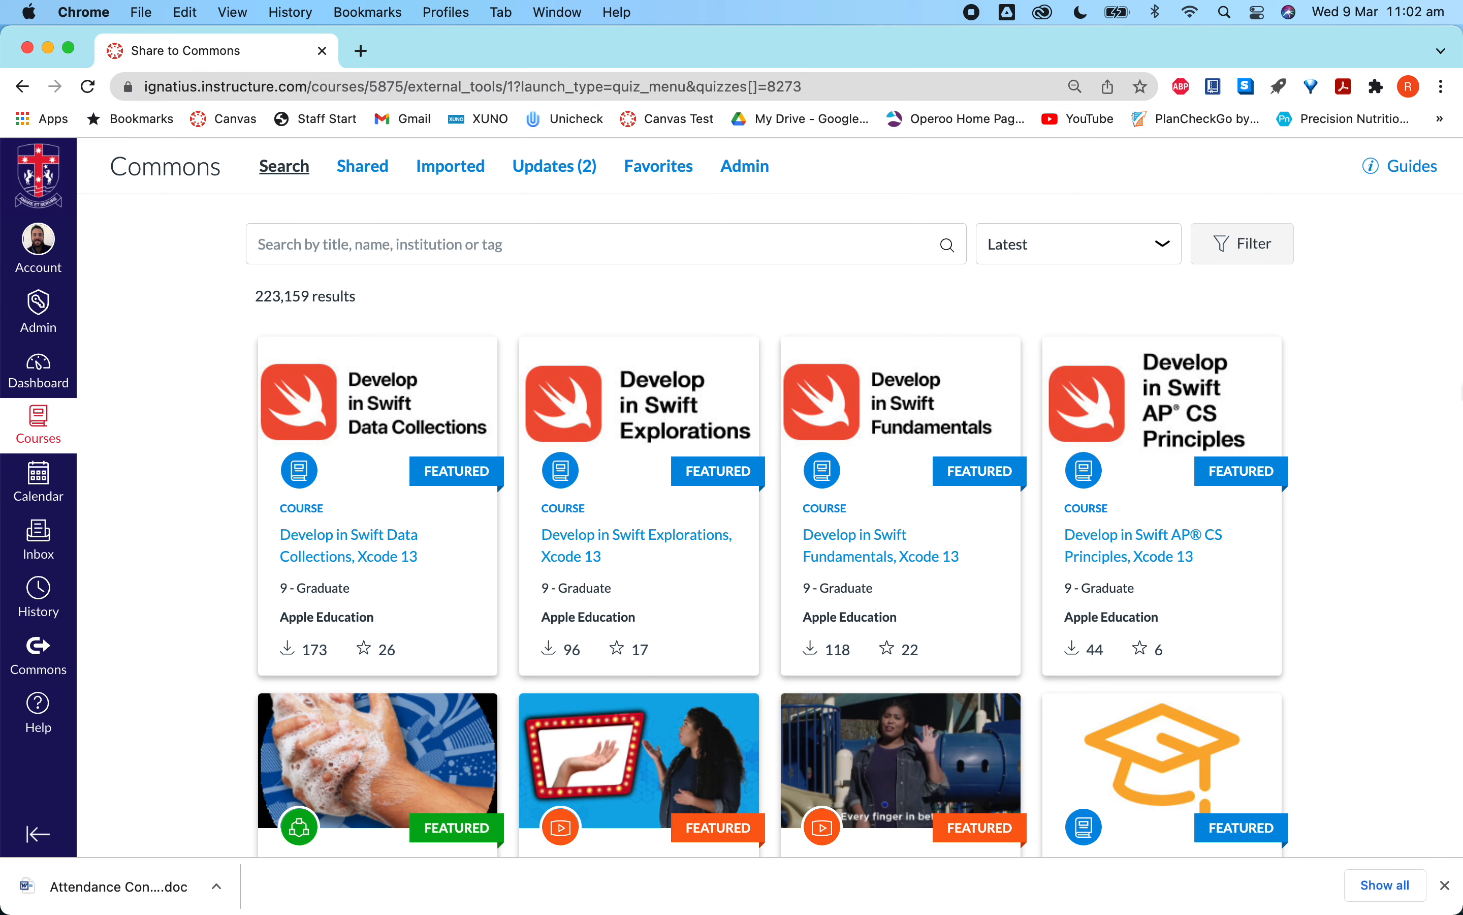
pyautogui.moveTo(1433, 384)
pyautogui.click(972, 13)
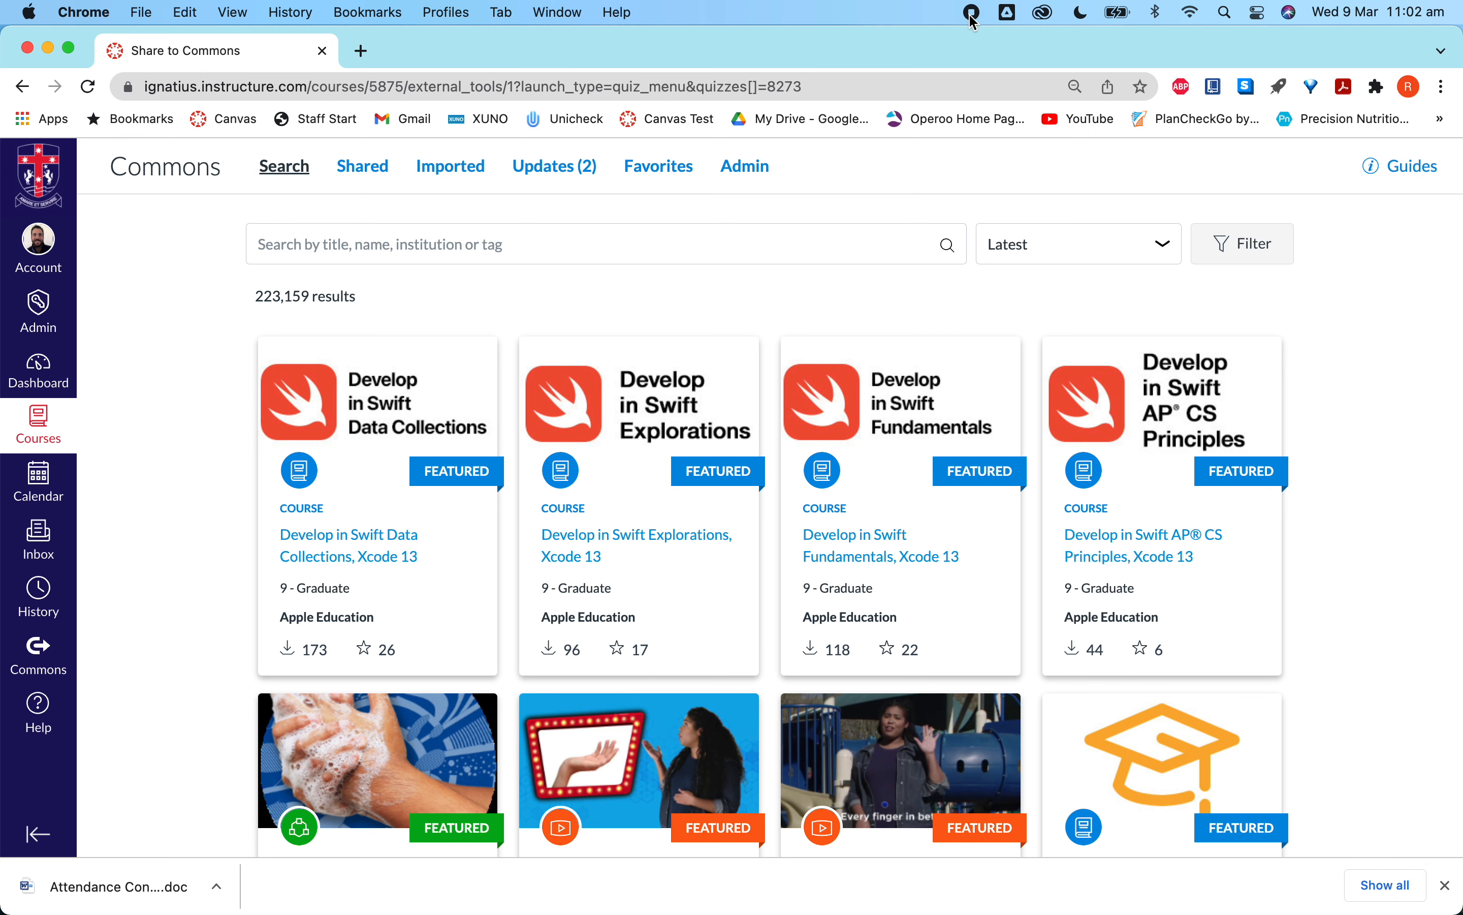